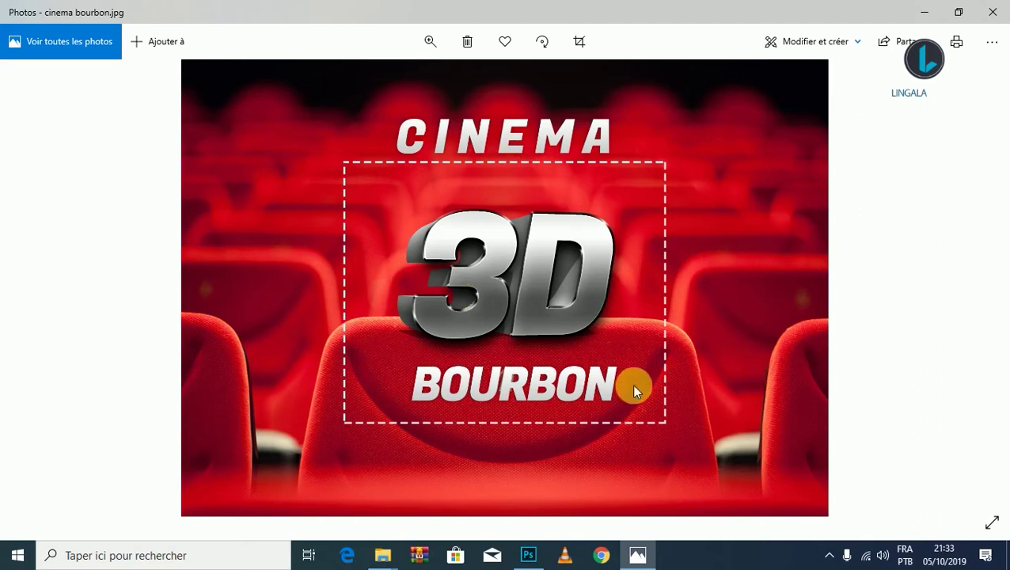
# Leave the reference poster in Photos and bring Photoshop to the front
pyautogui.hotkey('alt', 'Tab')
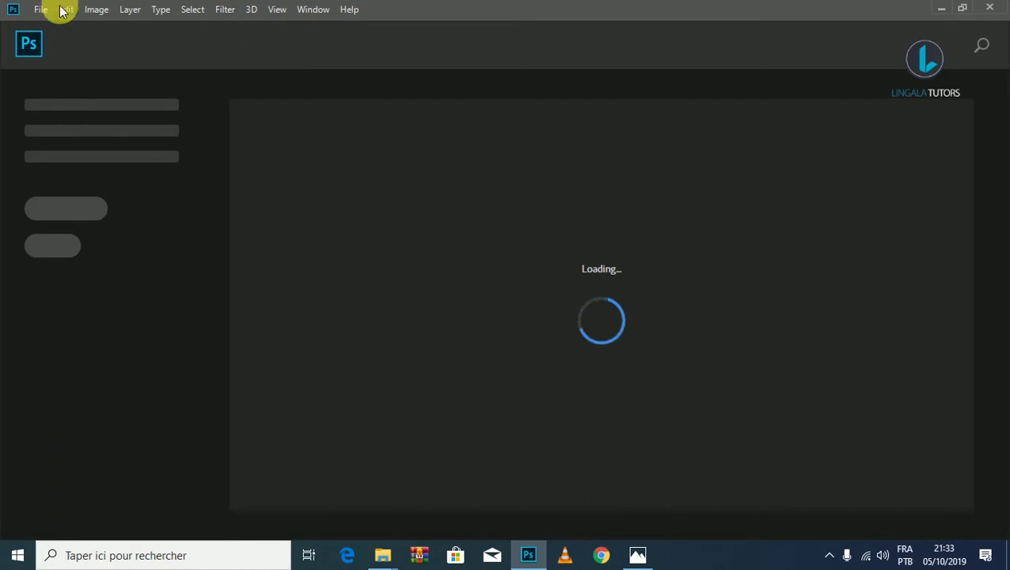
# Create a landscape A4 document, 297 × 210 mm at 300 ppi, named 'cinema bourbon'
pyautogui.click(42, 12)
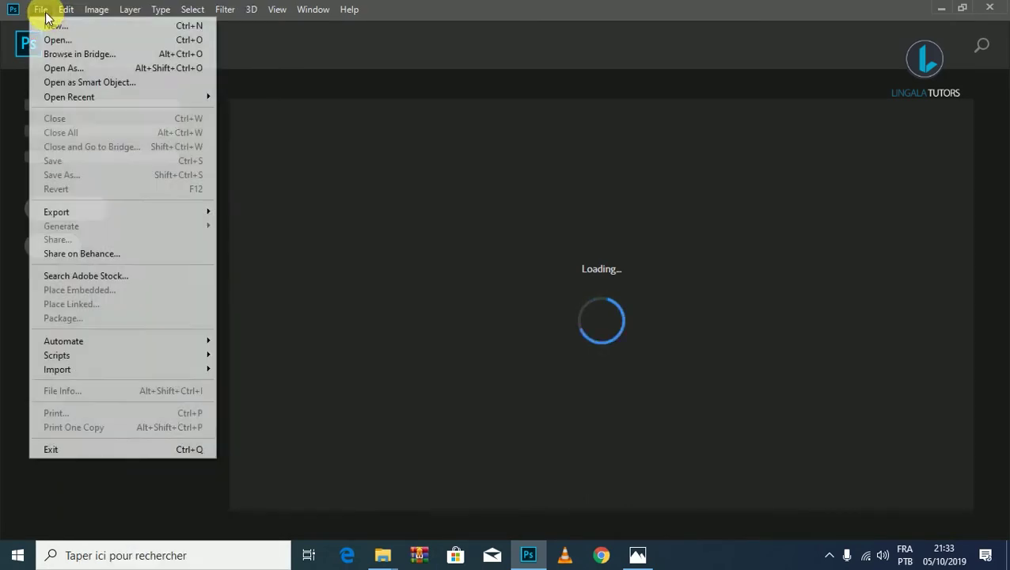
pyautogui.click(53, 31)
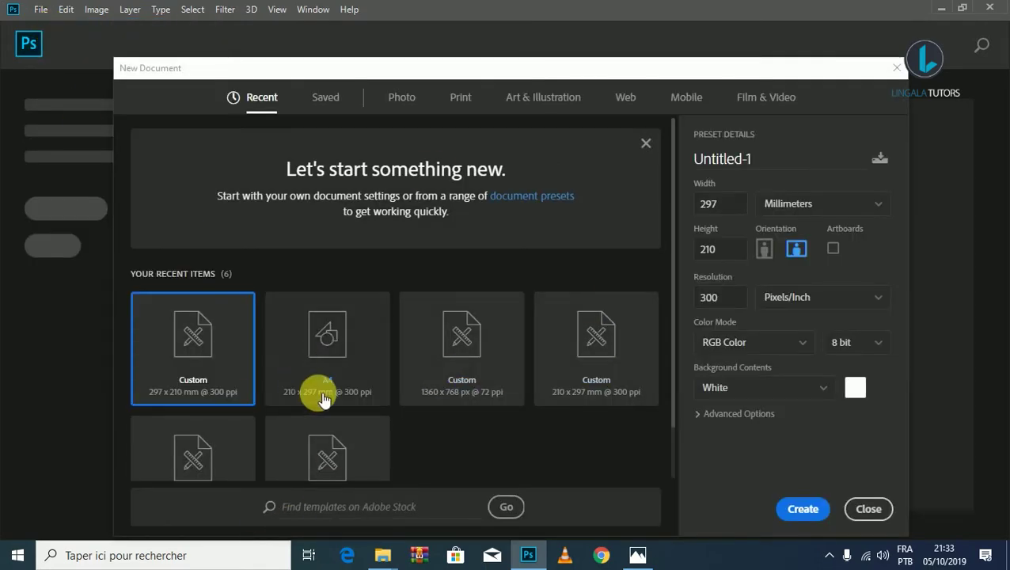
pyautogui.click(348, 350)
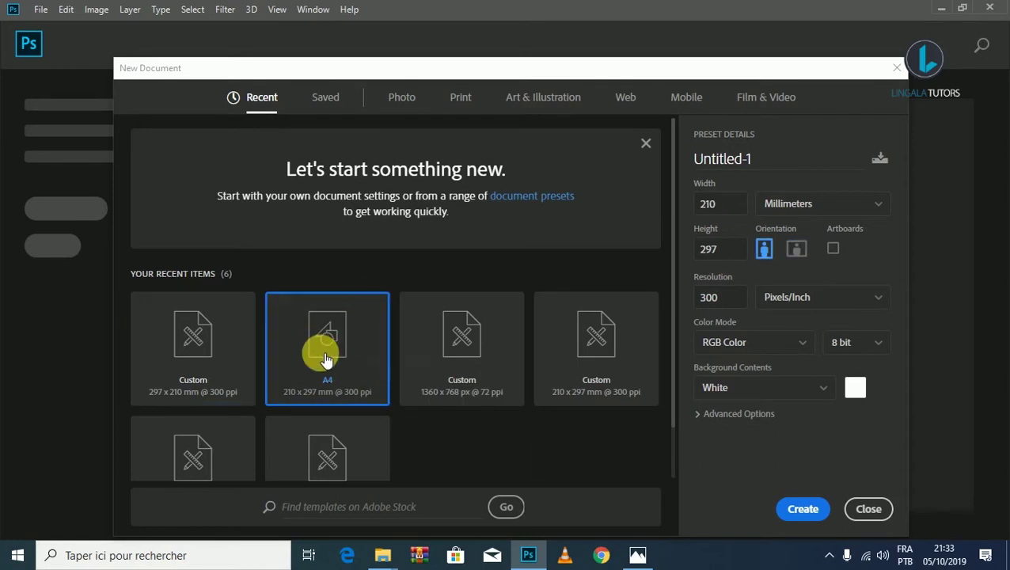
pyautogui.click(797, 250)
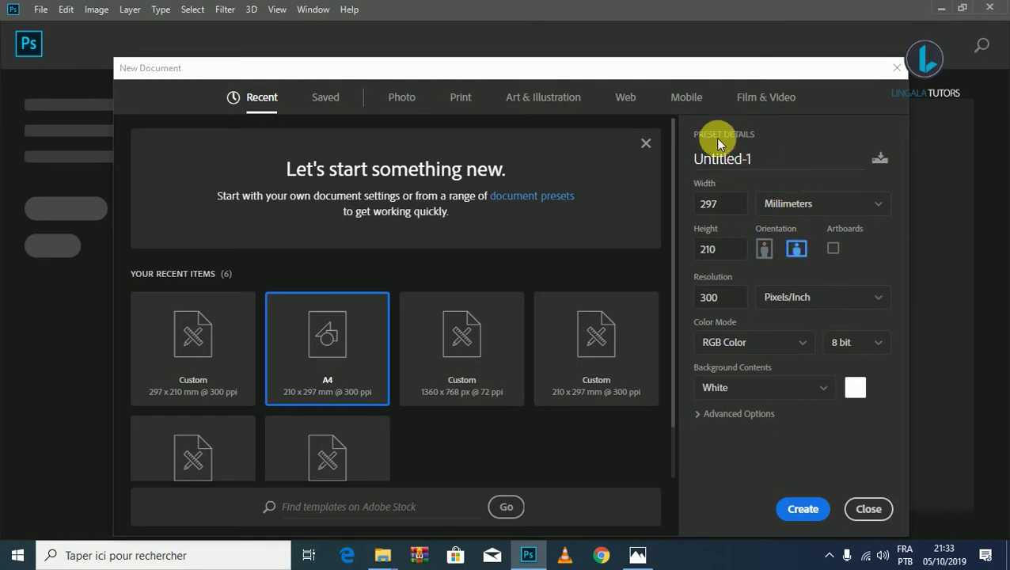
pyautogui.click(762, 161)
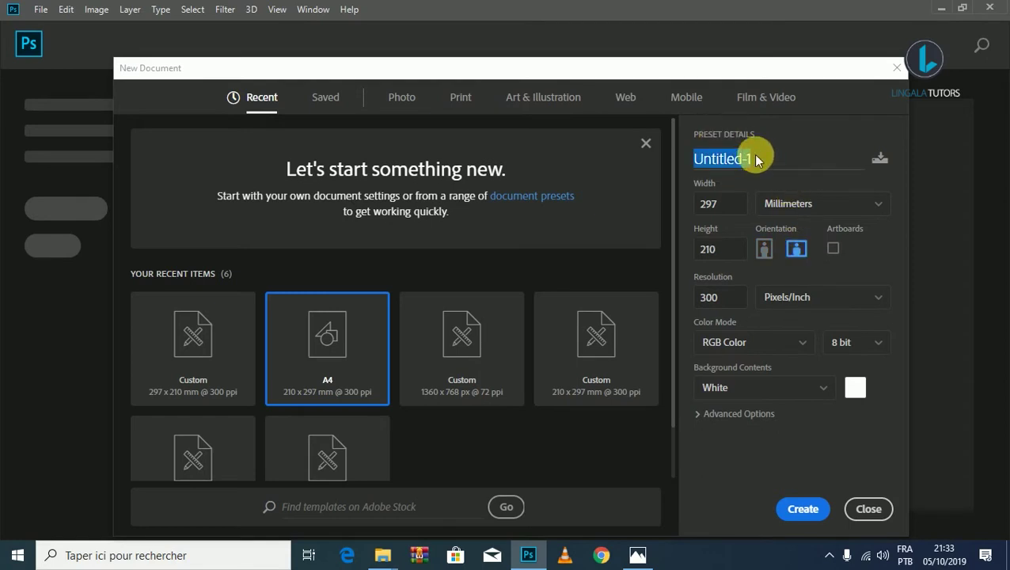
pyautogui.write('C')
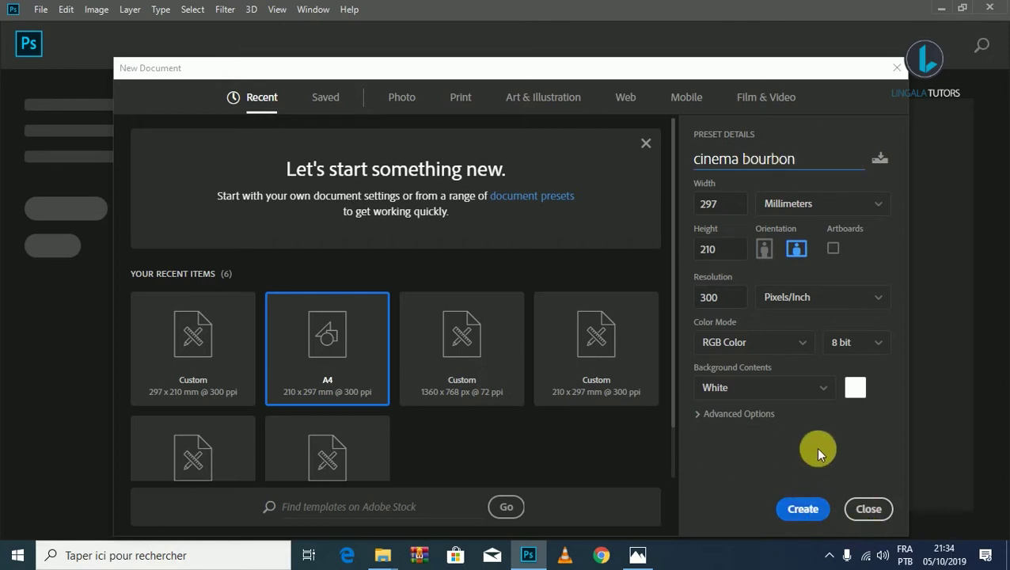
pyautogui.click(802, 510)
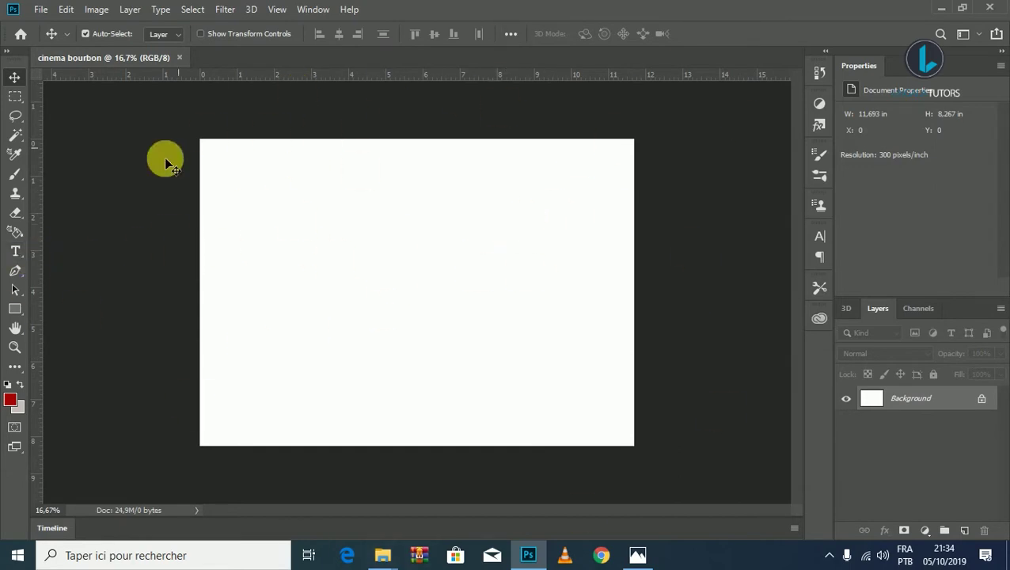
# Type '3D' on the canvas and try the 48 pt and 72 pt preset sizes
pyautogui.click(16, 252)
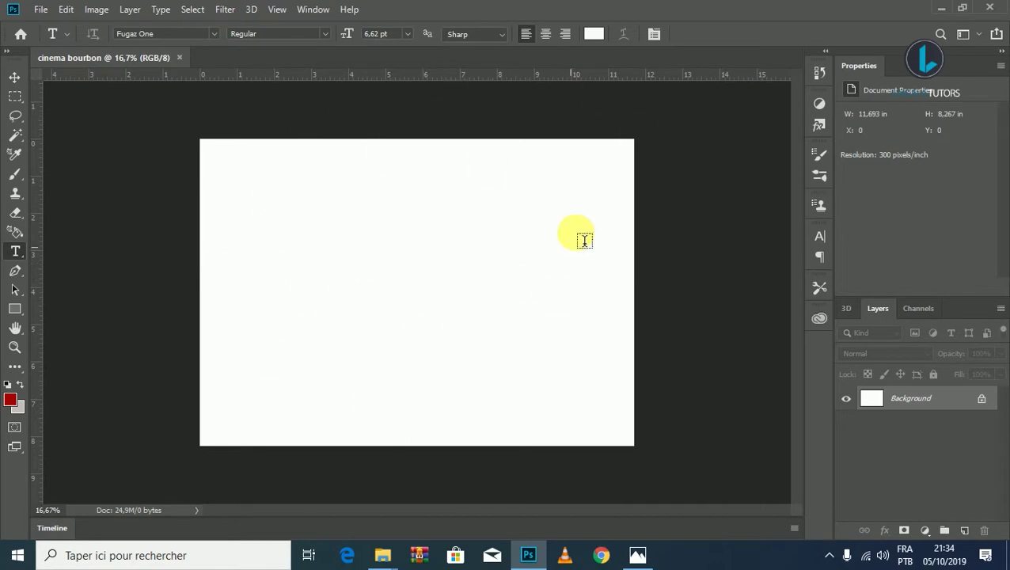
pyautogui.click(360, 292)
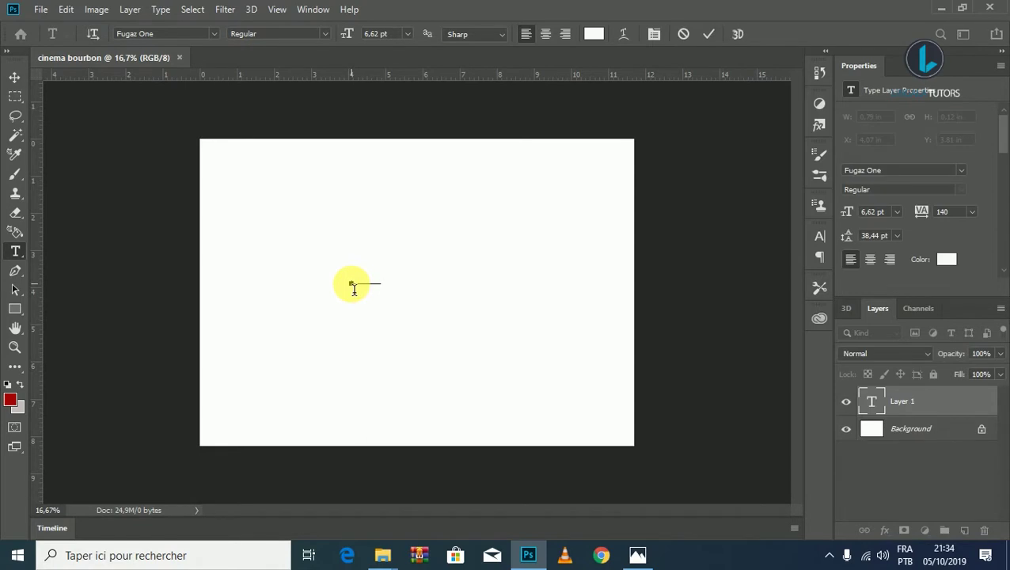
pyautogui.moveTo(352, 287); pyautogui.dragTo(386, 290)
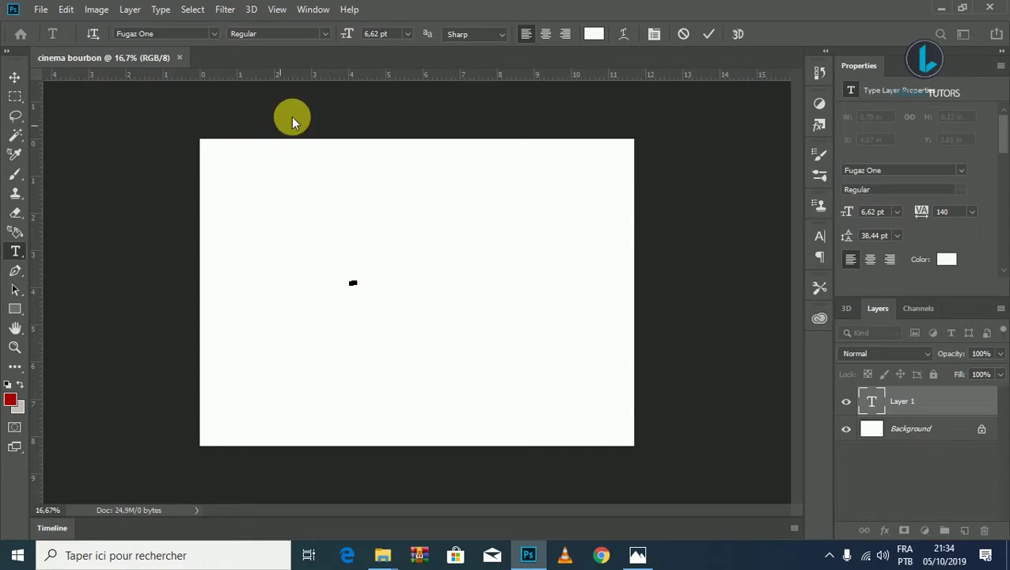
pyautogui.click(408, 35)
pyautogui.click(393, 202)
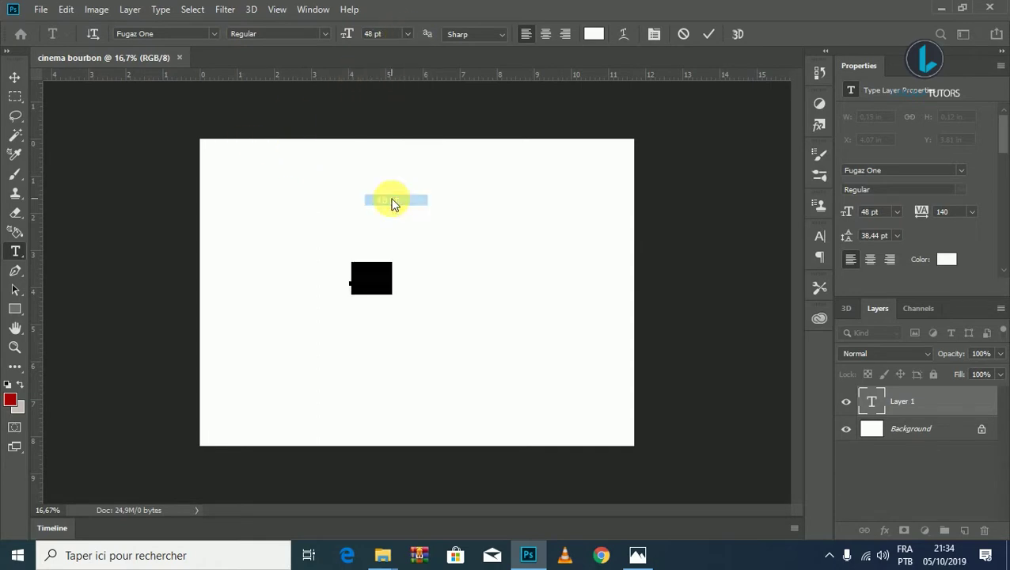
pyautogui.click(403, 35)
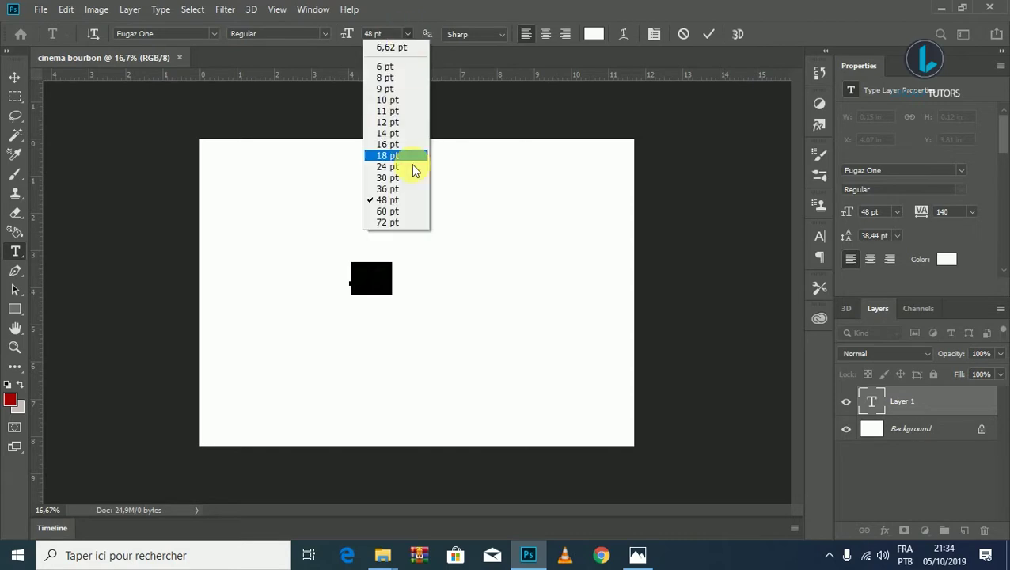
pyautogui.click(387, 222)
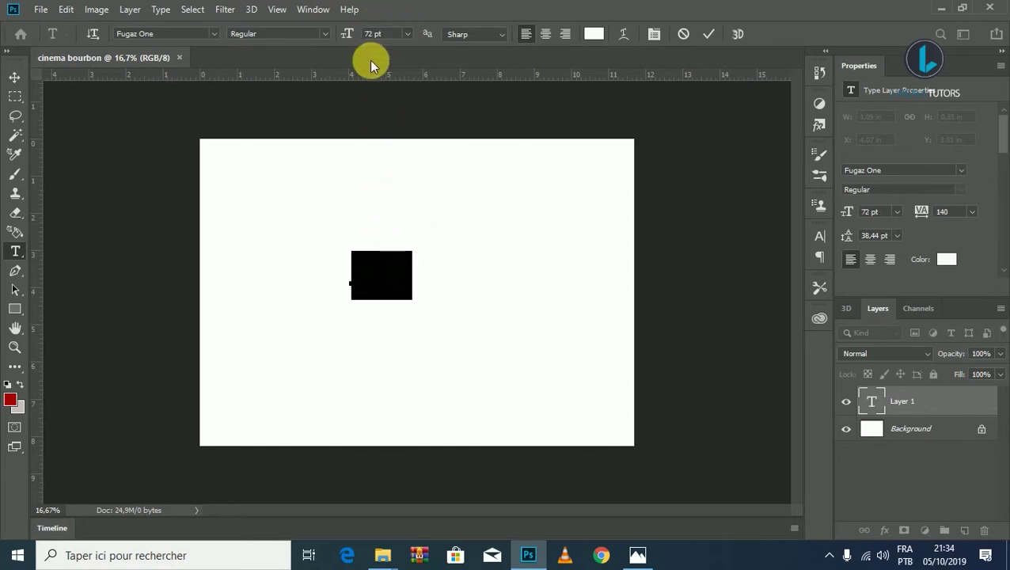
pyautogui.click(406, 291)
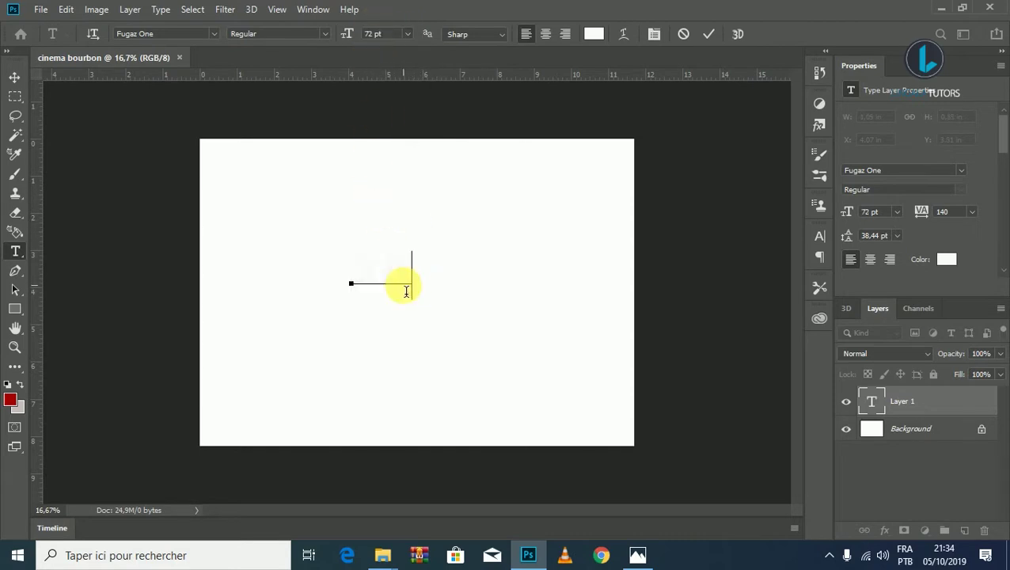
pyautogui.moveTo(406, 291); pyautogui.dragTo(304, 285)
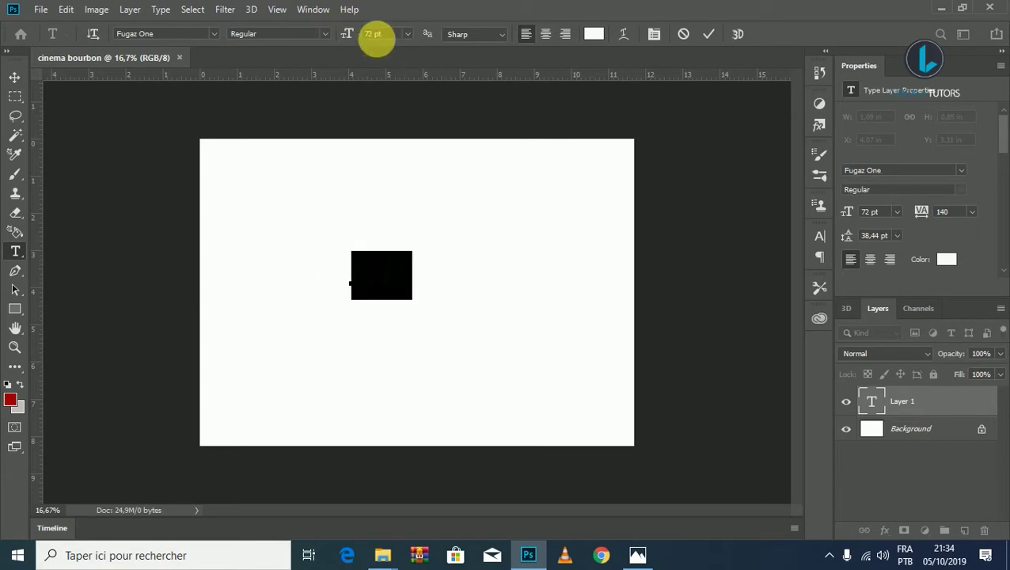
# Set the 3D text to 200 pt and move it near the canvas centre
pyautogui.click(379, 37)
pyautogui.write('200')
pyautogui.click(397, 266)
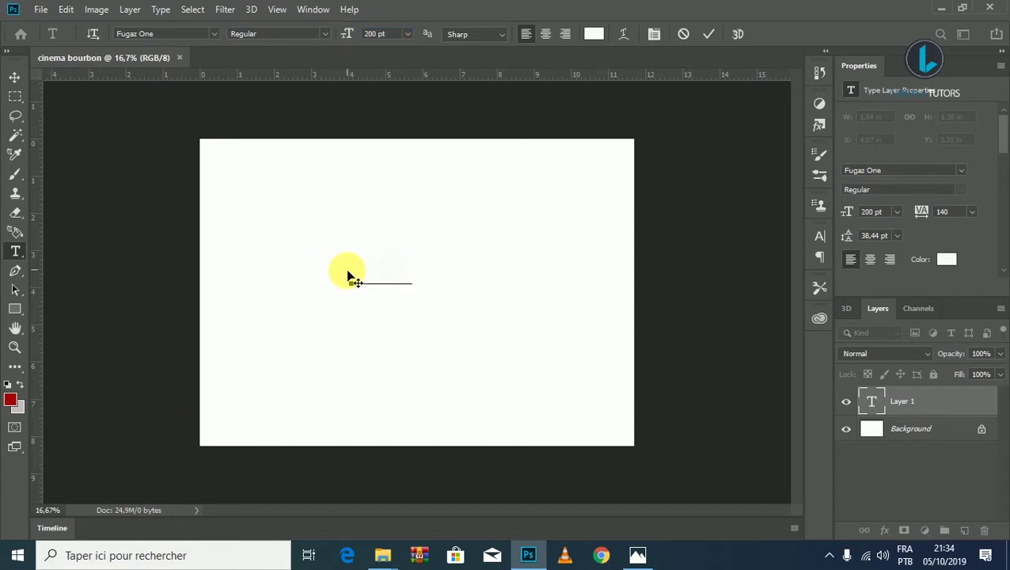
pyautogui.moveTo(351, 278); pyautogui.dragTo(442, 286)
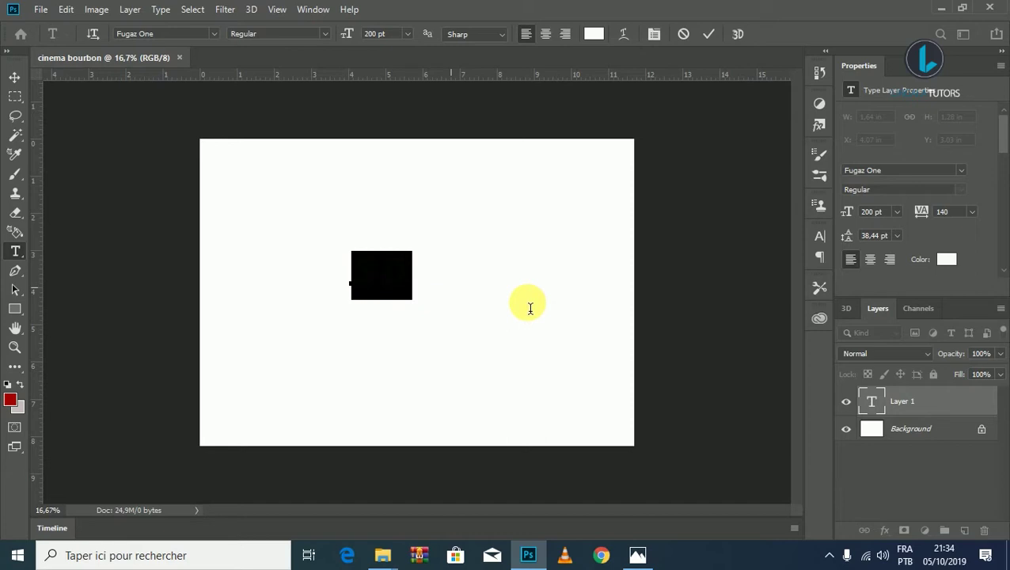
pyautogui.click(377, 35)
pyautogui.write('200')
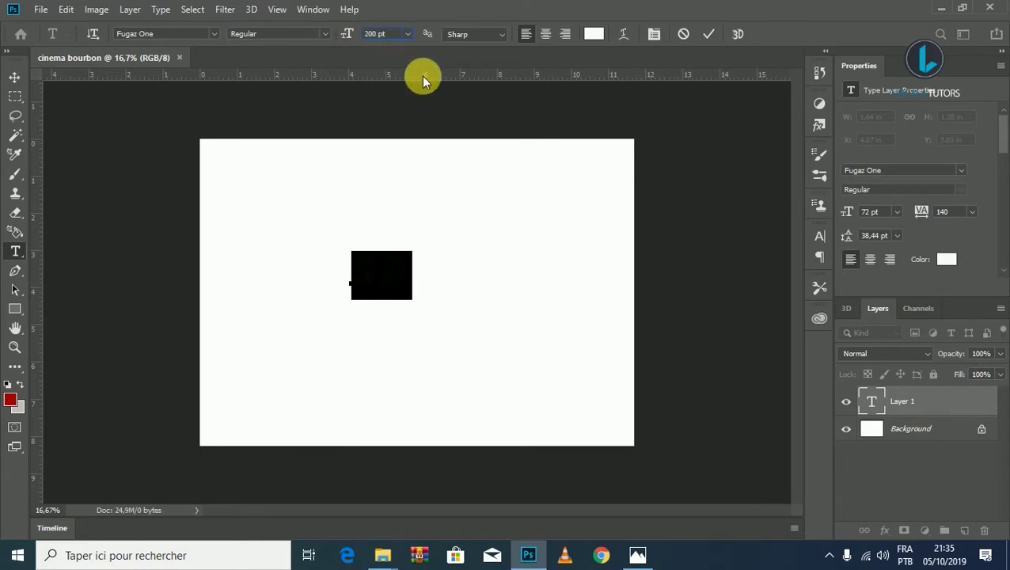
pyautogui.press('Return')
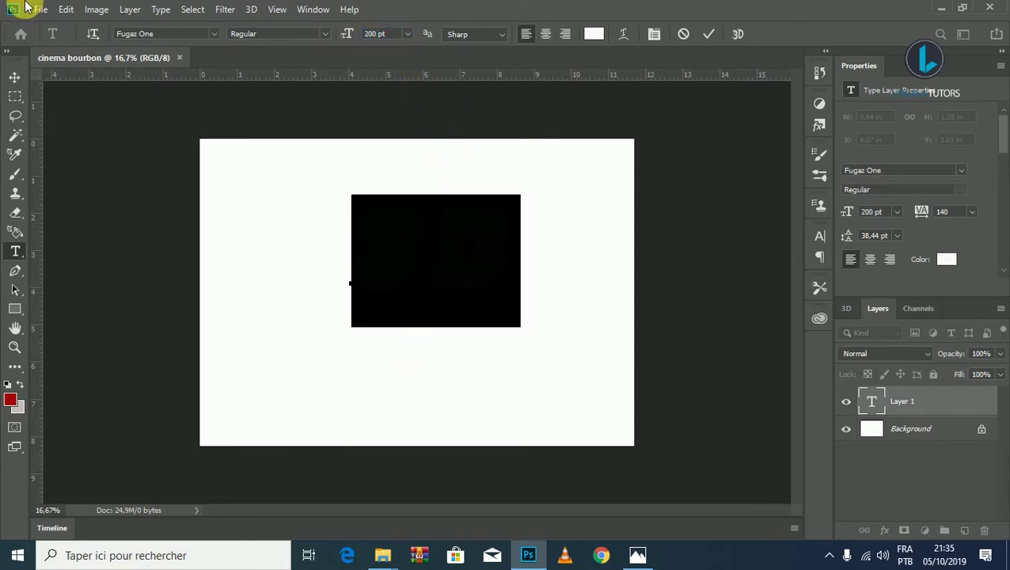
pyautogui.click(16, 80)
pyautogui.moveTo(442, 262); pyautogui.dragTo(436, 309)
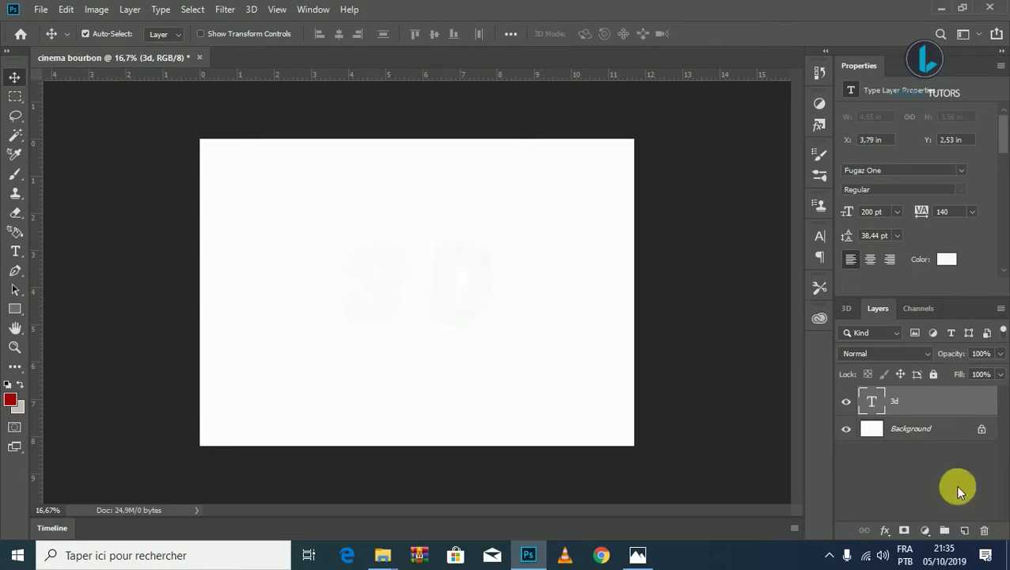
# Unlock the Background as Layer 0 and hide it, leaving 3D on transparency
pyautogui.click(848, 432)
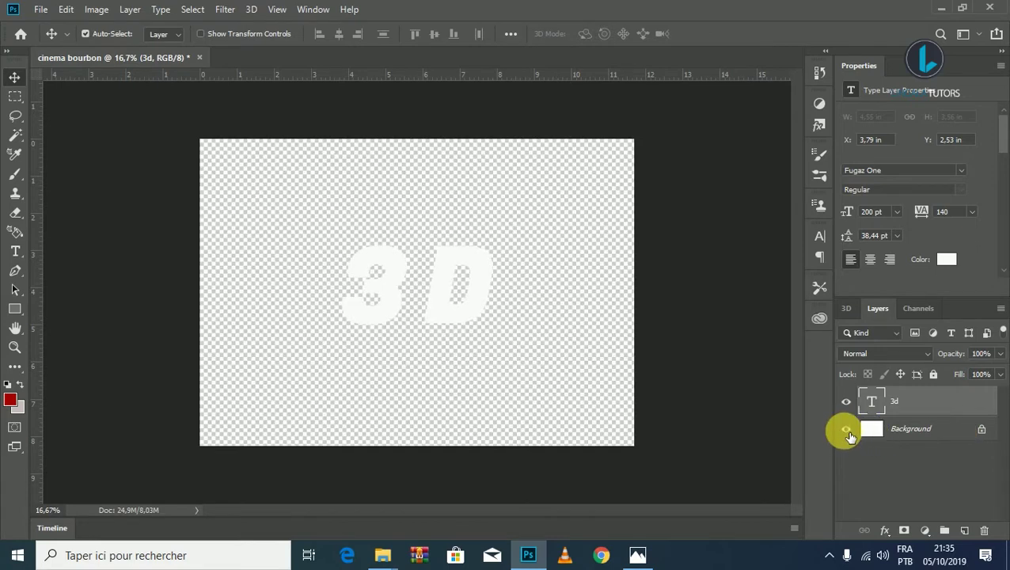
pyautogui.click(847, 432)
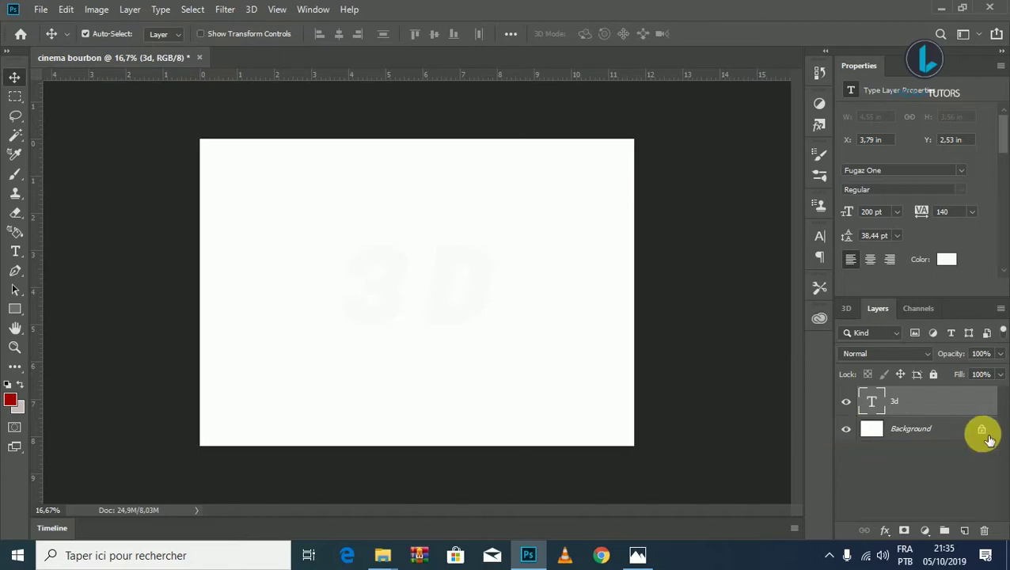
pyautogui.click(981, 431)
pyautogui.click(846, 428)
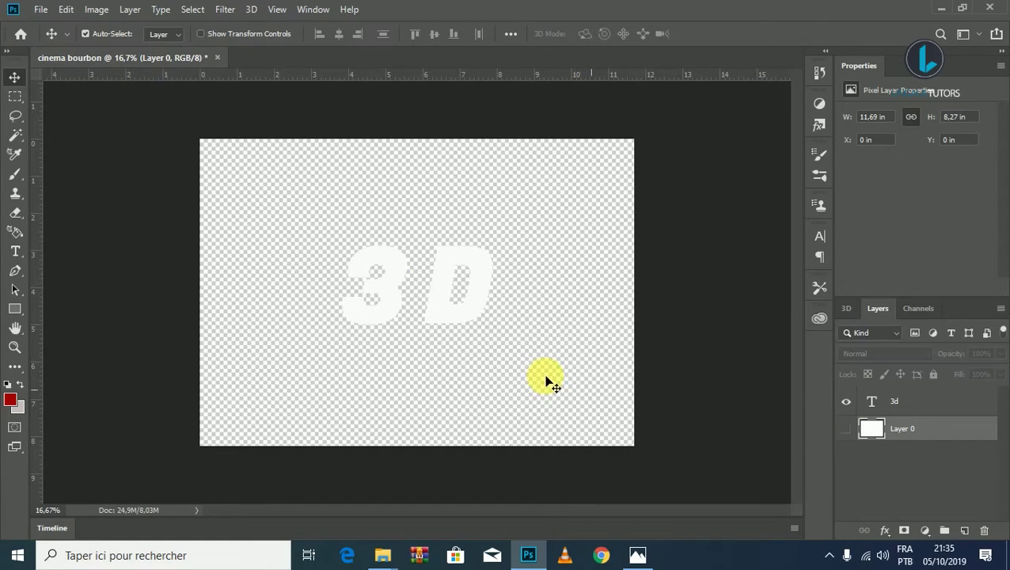
# Enlarge the 3D text to 250 pt and recentre it on the canvas
pyautogui.click(22, 253)
pyautogui.click(495, 290)
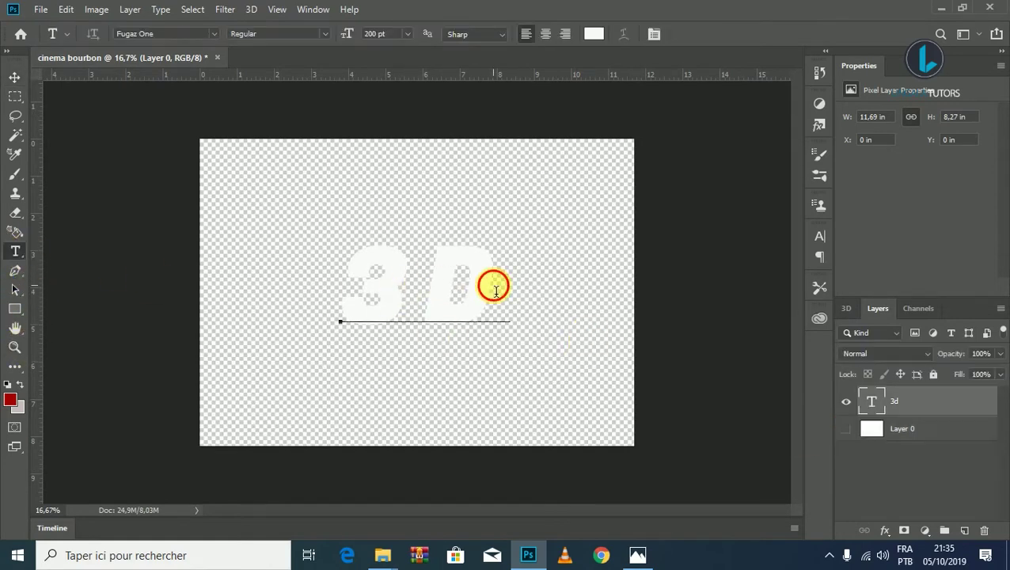
pyautogui.moveTo(495, 290); pyautogui.dragTo(317, 288)
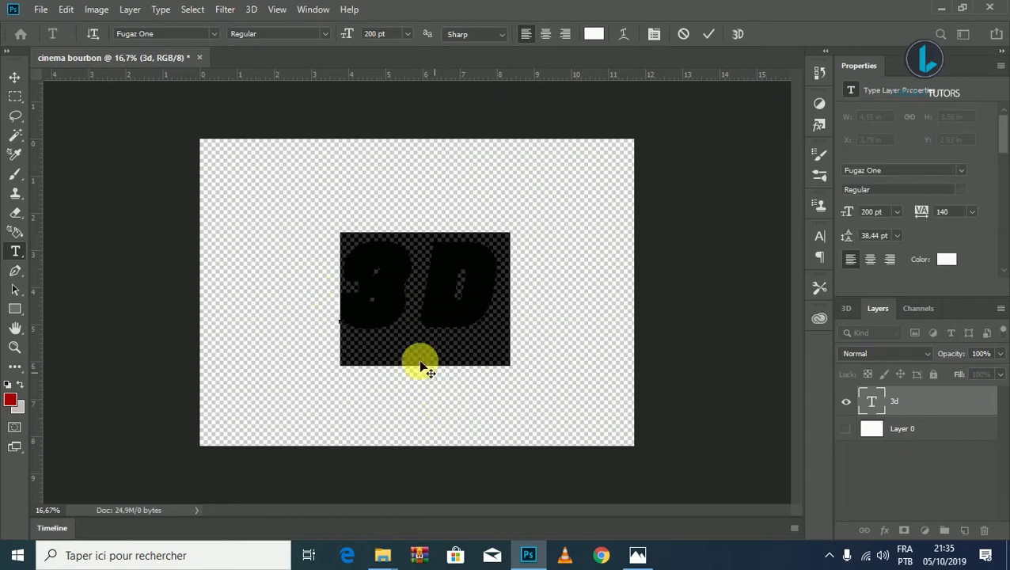
pyautogui.click(375, 35)
pyautogui.press('Return')
pyautogui.click(14, 77)
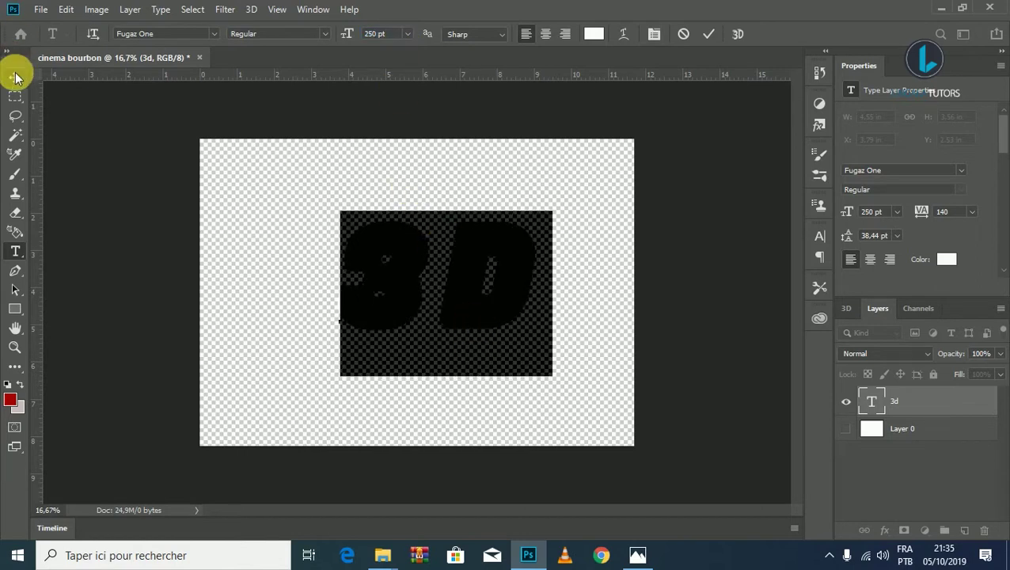
pyautogui.moveTo(383, 317); pyautogui.dragTo(367, 327)
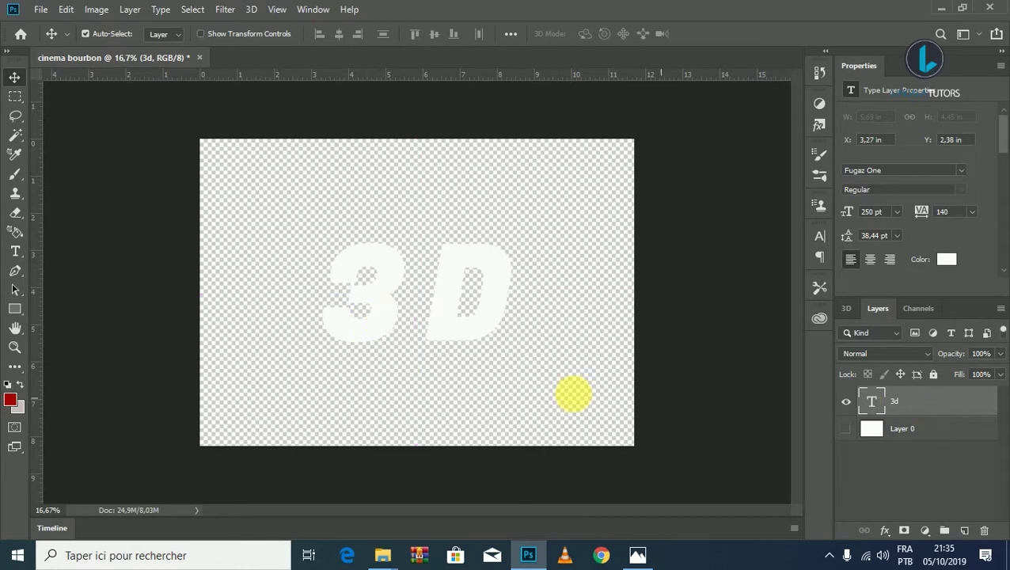
# Reselect the 3D text and show its Character settings (Fugaz One, tracking 140)
pyautogui.click(17, 253)
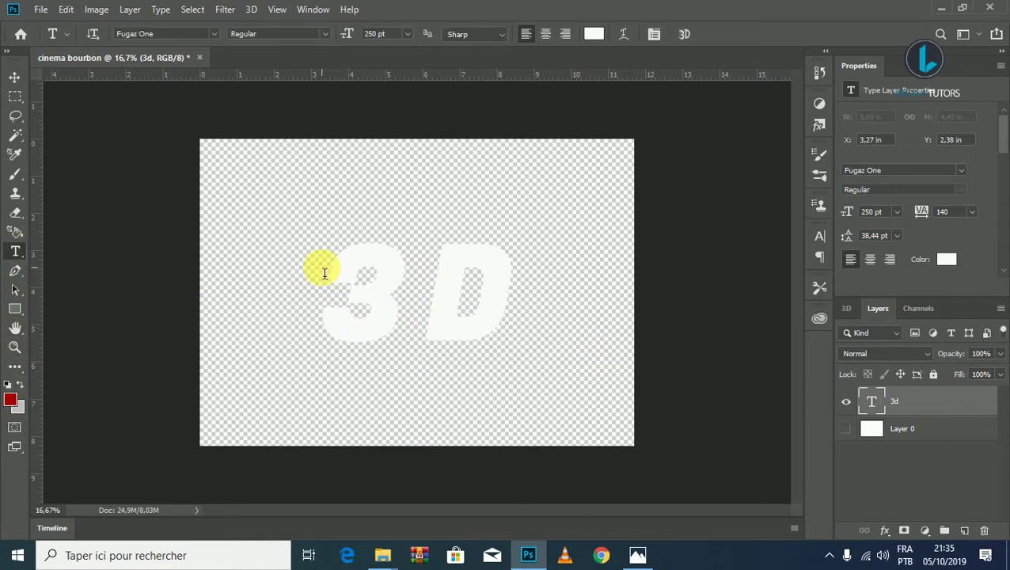
pyautogui.moveTo(324, 269); pyautogui.dragTo(516, 284)
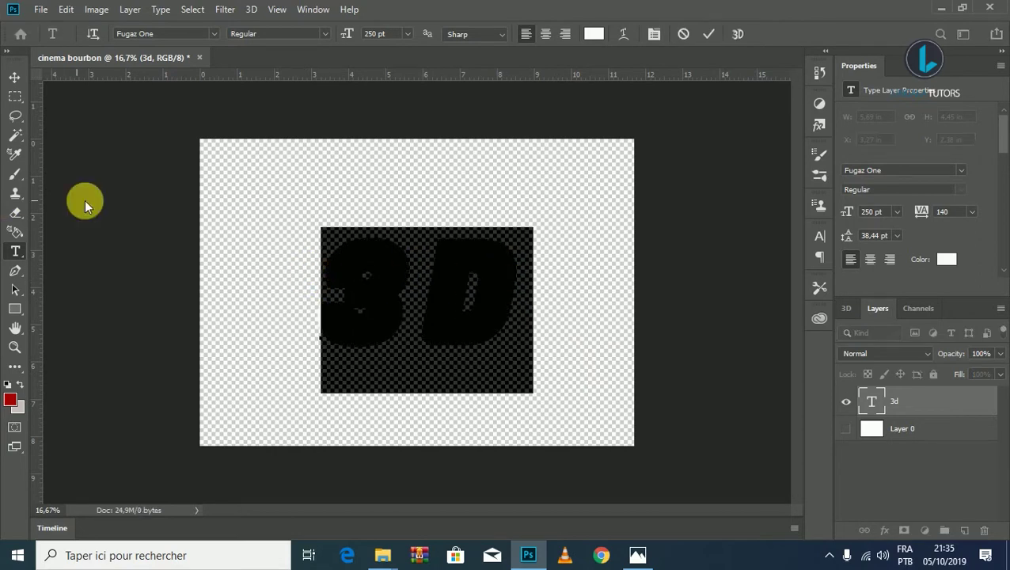
pyautogui.moveTo(319, 285); pyautogui.dragTo(540, 299)
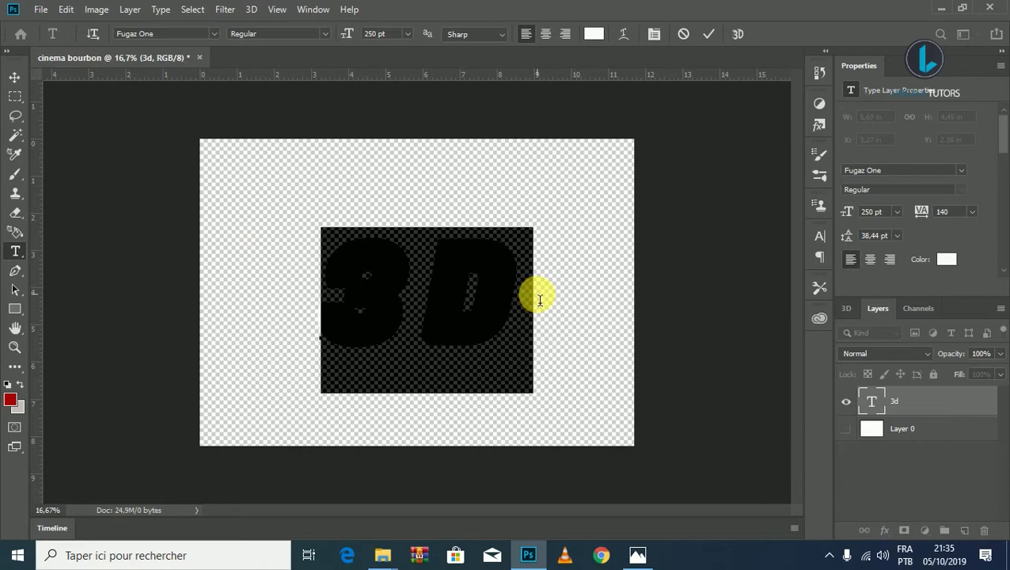
pyautogui.hotkey('ctrl', 't')
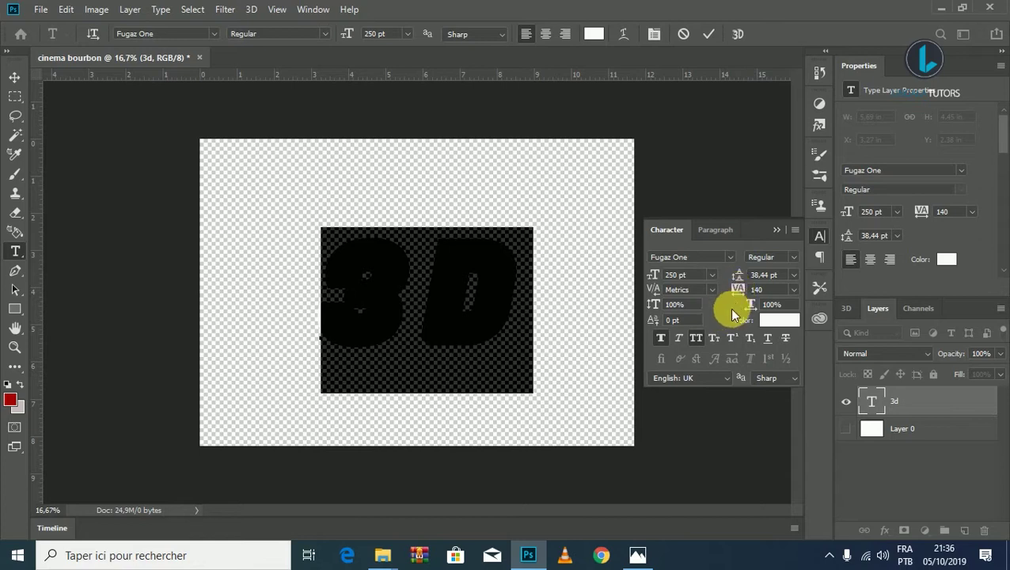
# Tighten the 3D text's tracking to 20
pyautogui.moveTo(748, 294)
pyautogui.mouseDown()
pyautogui.moveTo(735, 290)
pyautogui.moveTo(744, 298)
pyautogui.mouseUp()
pyautogui.write('20')
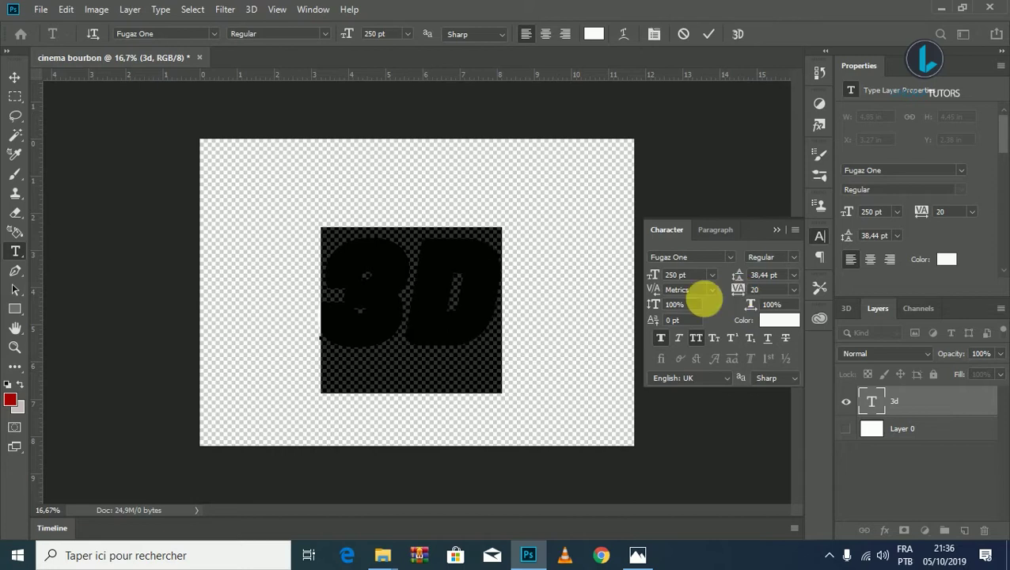
pyautogui.click(505, 299)
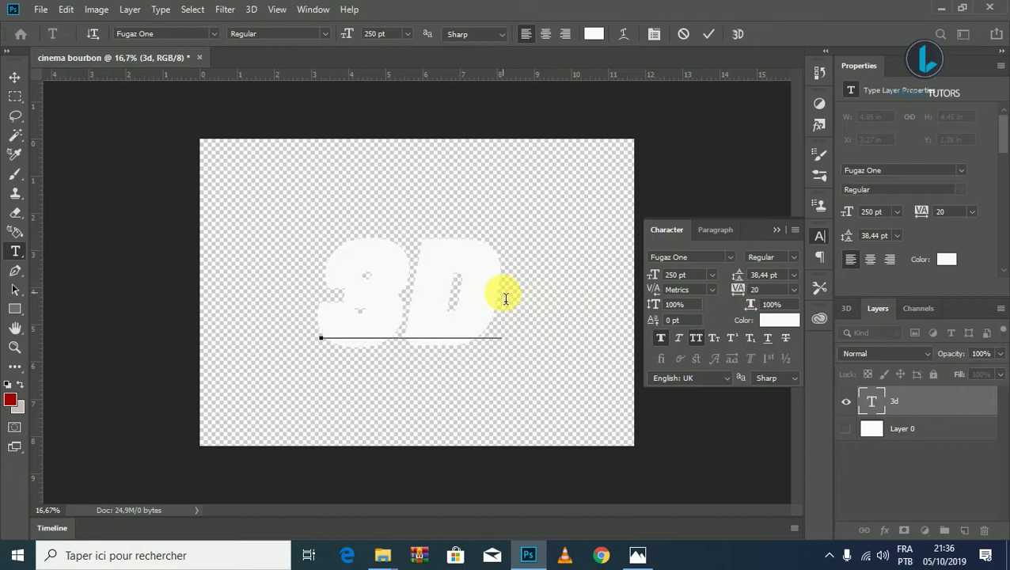
pyautogui.moveTo(505, 298); pyautogui.dragTo(299, 285)
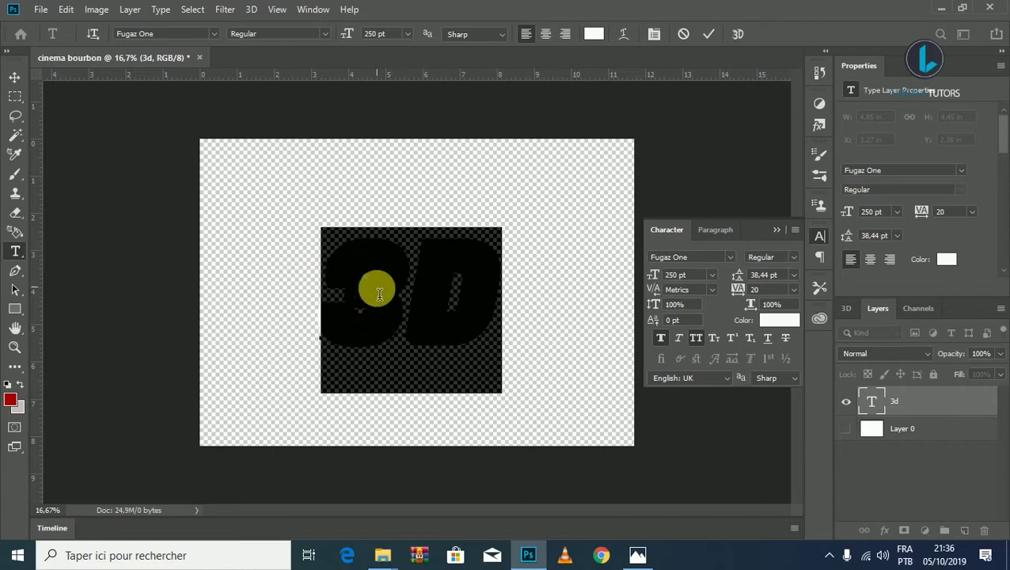
# Colour the 3D text pale pinkish white f2e5e5, after briefly trying black
pyautogui.click(594, 34)
pyautogui.click(568, 427)
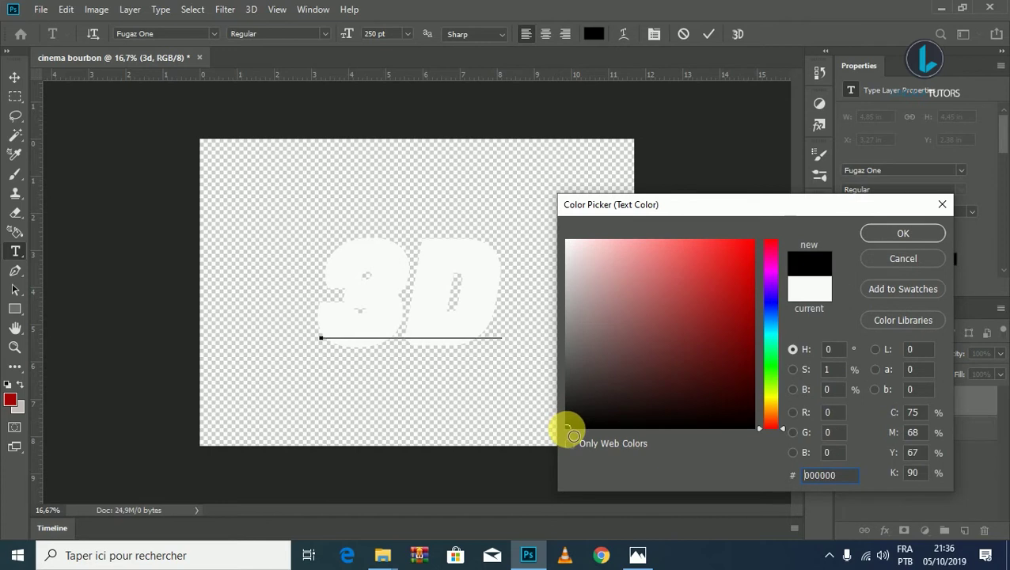
pyautogui.click(882, 231)
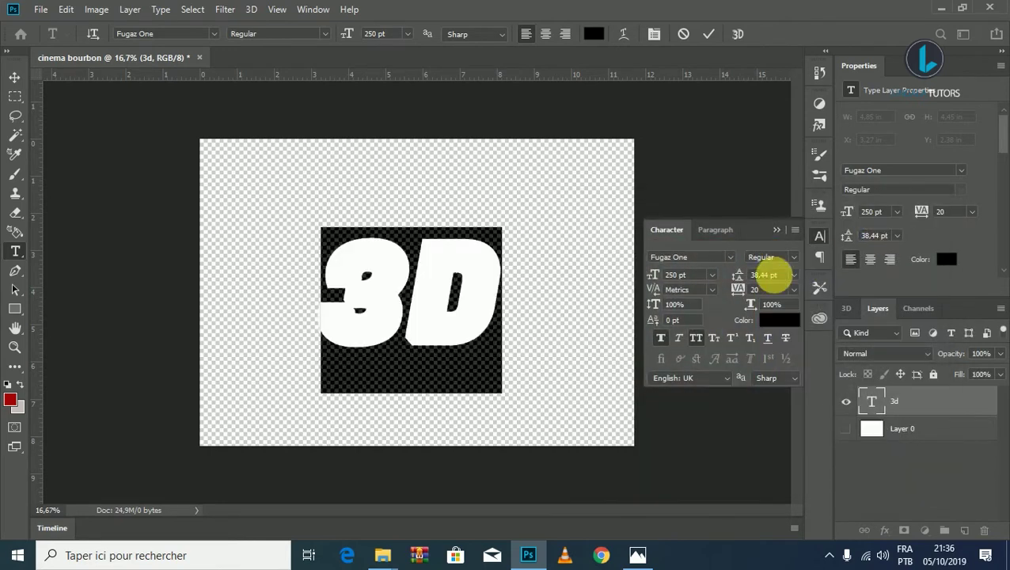
pyautogui.click(507, 295)
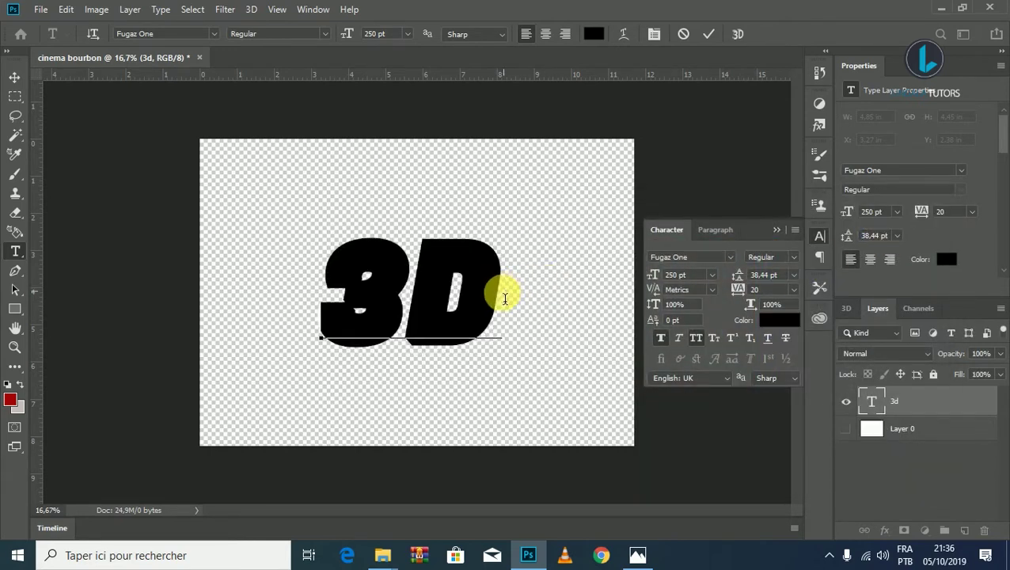
pyautogui.moveTo(504, 299); pyautogui.dragTo(231, 271)
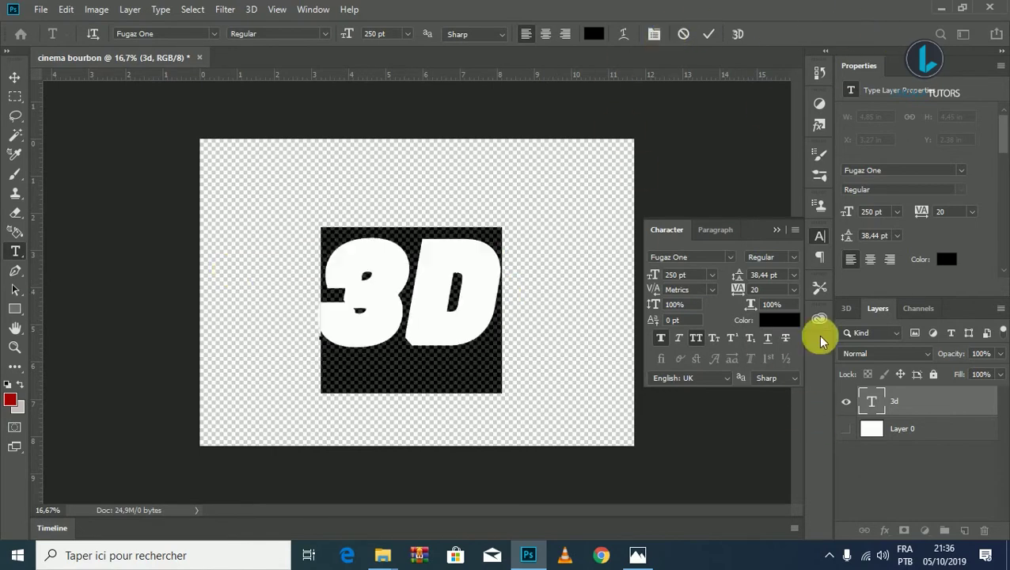
pyautogui.click(595, 34)
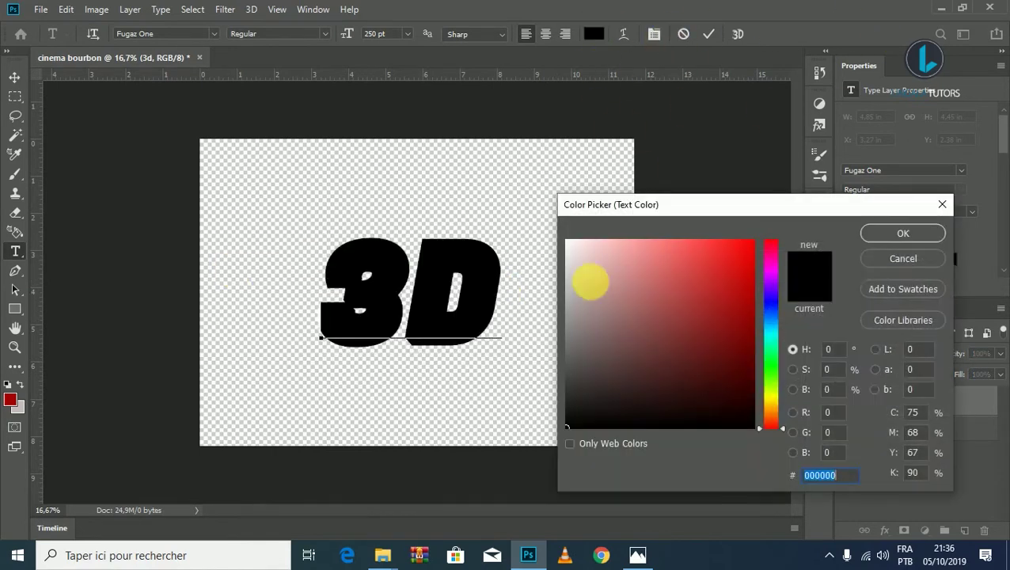
pyautogui.click(575, 248)
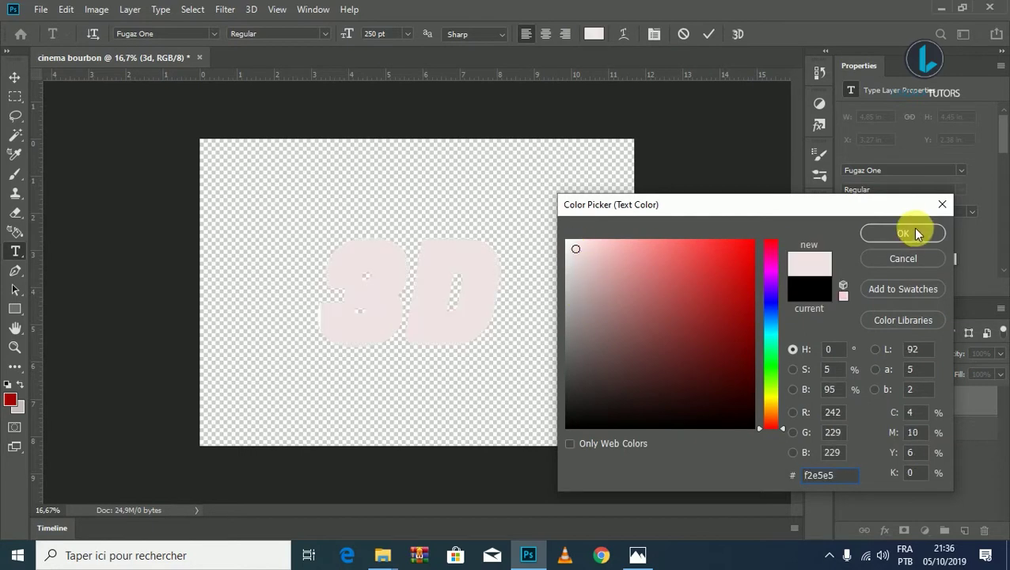
pyautogui.click(902, 233)
pyautogui.click(499, 276)
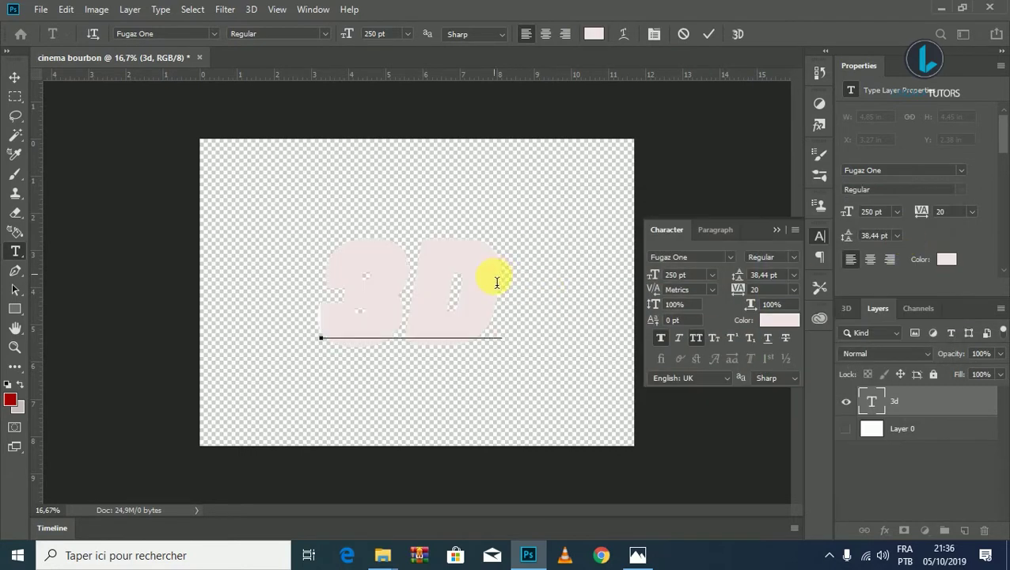
pyautogui.click(15, 77)
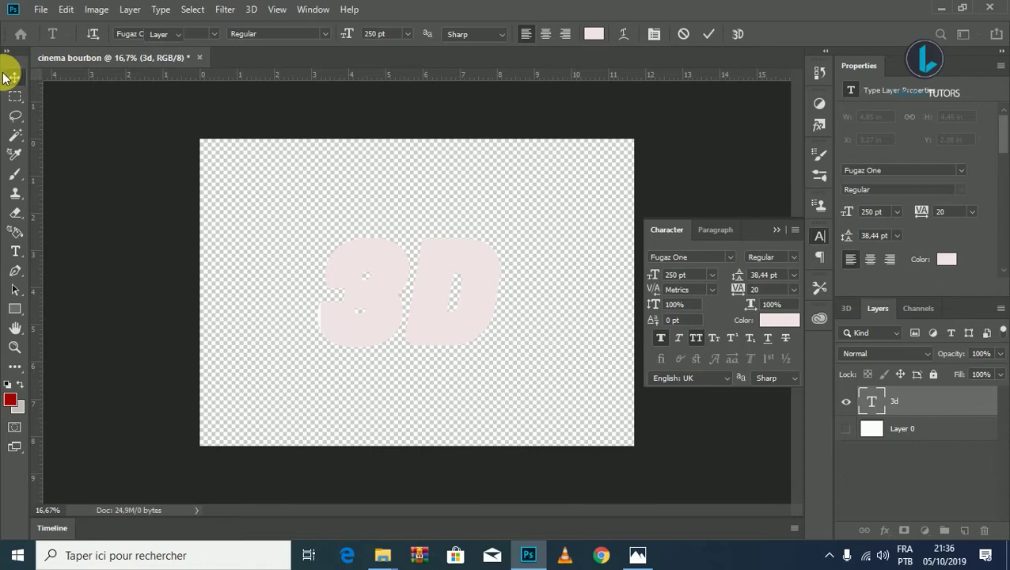
pyautogui.moveTo(385, 312); pyautogui.dragTo(388, 319)
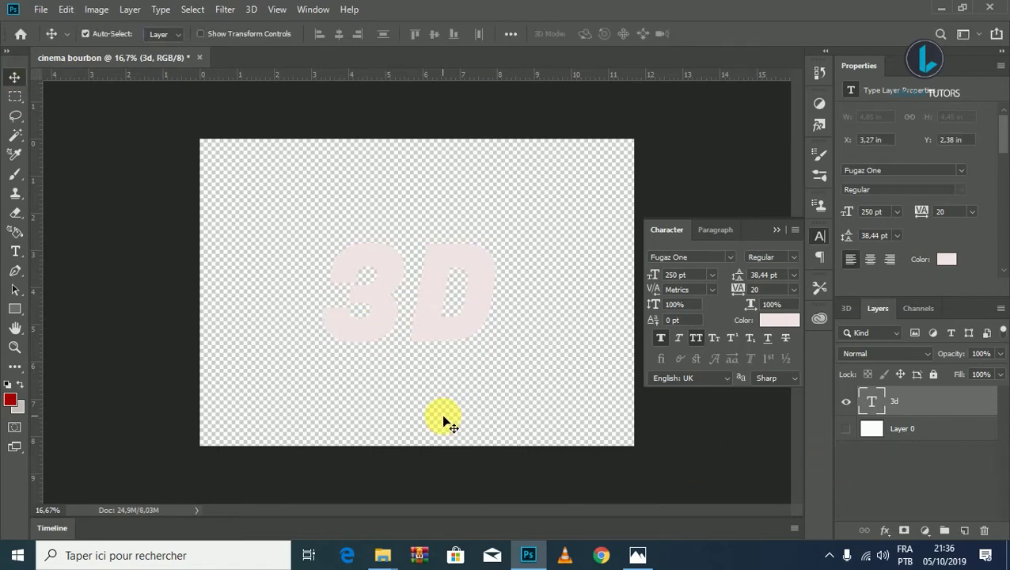
pyautogui.click(15, 253)
pyautogui.click(494, 278)
pyautogui.hotkey('ctrl', 'a')
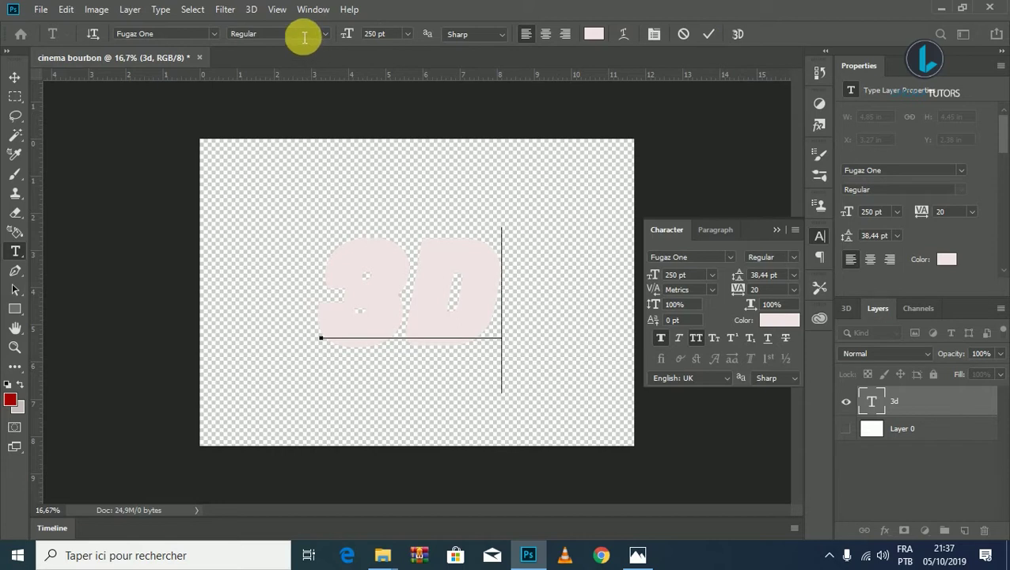
pyautogui.click(252, 9)
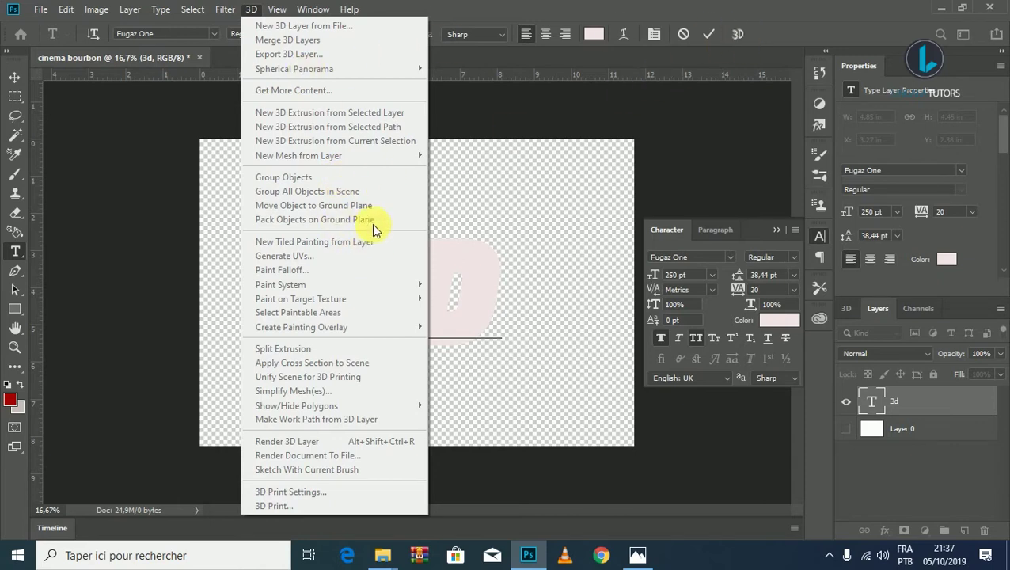
pyautogui.click(743, 44)
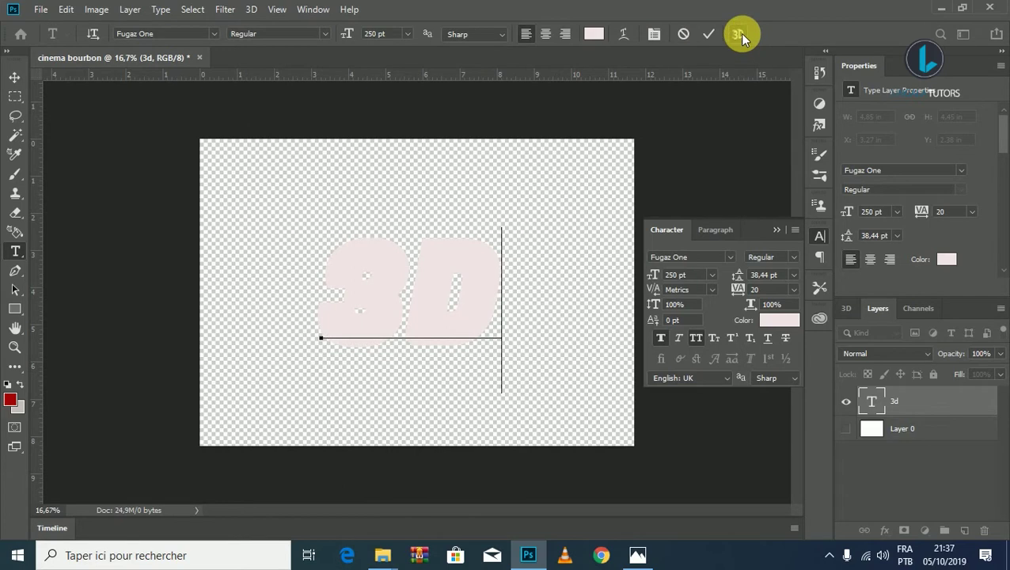
# Extrude the 3D text into a 3D mesh, keeping the current Shape Preset
pyautogui.click(739, 34)
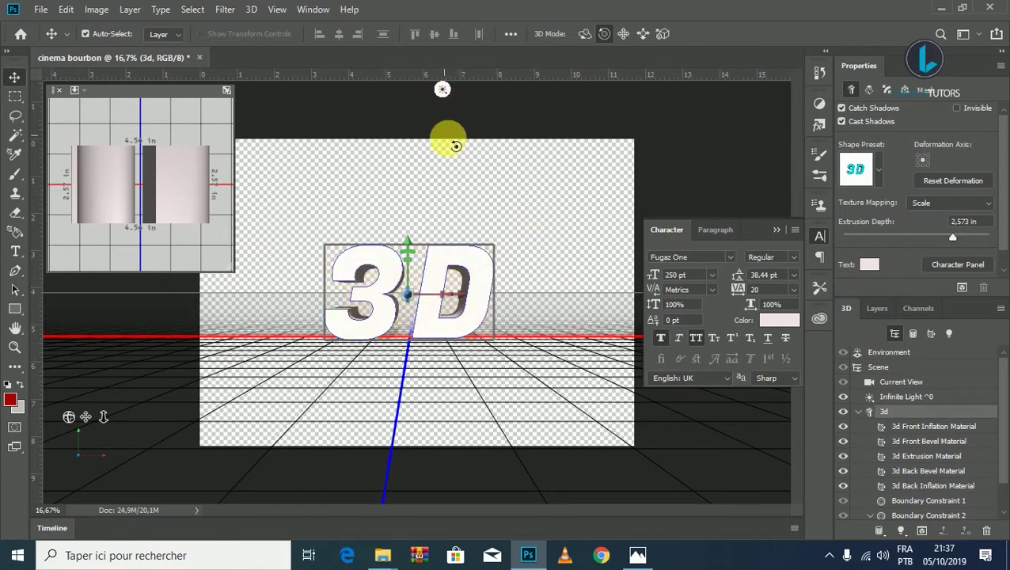
pyautogui.click(878, 170)
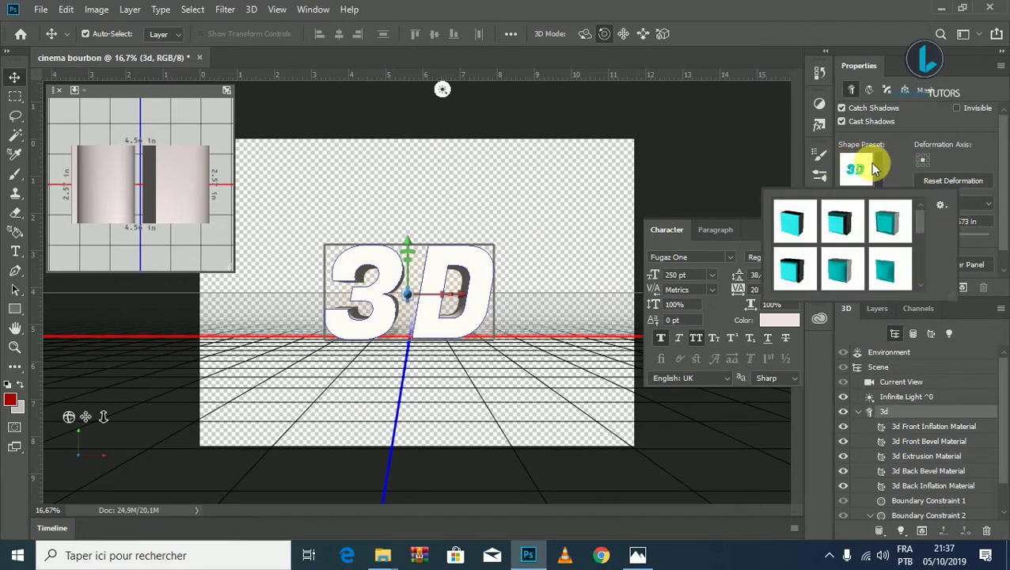
pyautogui.click(873, 165)
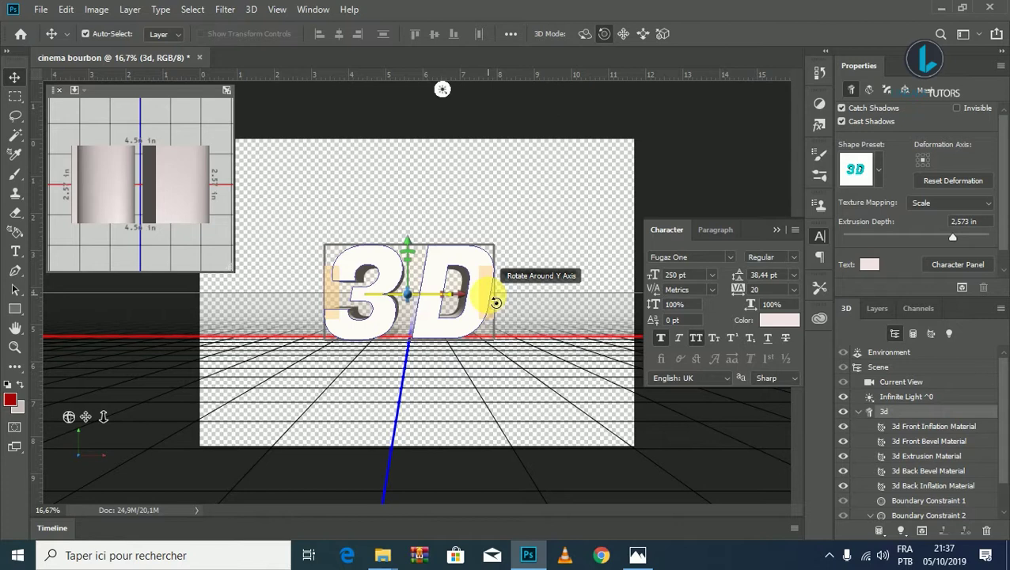
# Turn the 3D text around its vertical axis, undoing an accidental horizontal tilt
pyautogui.moveTo(495, 302)
pyautogui.mouseDown()
pyautogui.moveTo(516, 304)
pyautogui.moveTo(454, 305)
pyautogui.mouseUp()
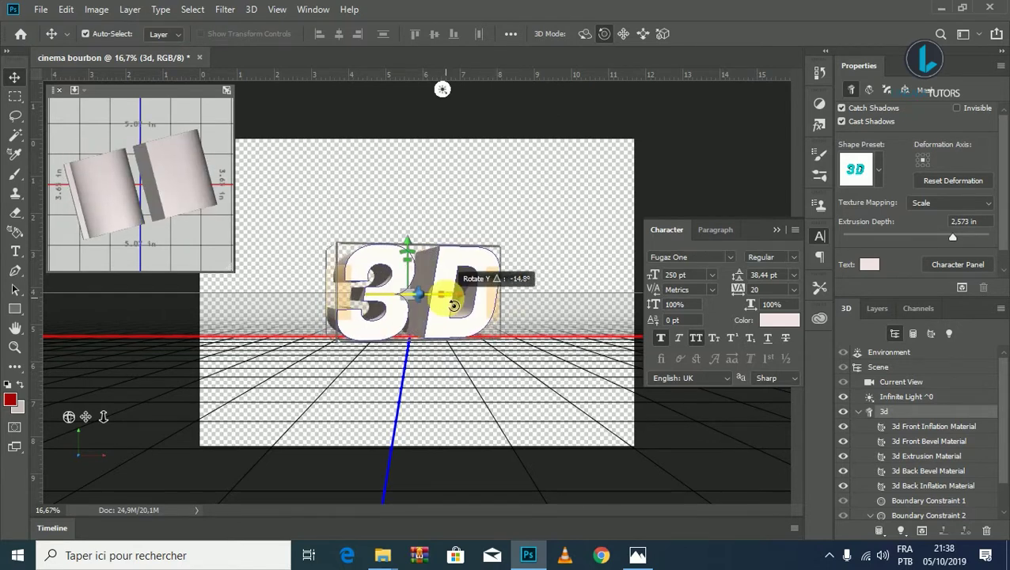
pyautogui.moveTo(454, 305); pyautogui.dragTo(446, 304)
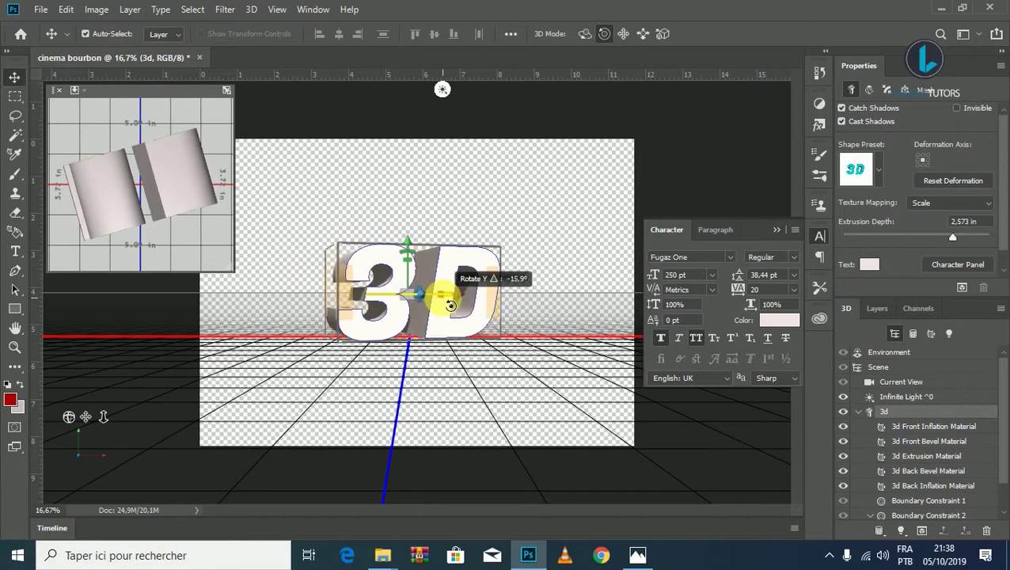
pyautogui.moveTo(445, 304)
pyautogui.mouseDown()
pyautogui.moveTo(440, 285)
pyautogui.moveTo(440, 310)
pyautogui.mouseUp()
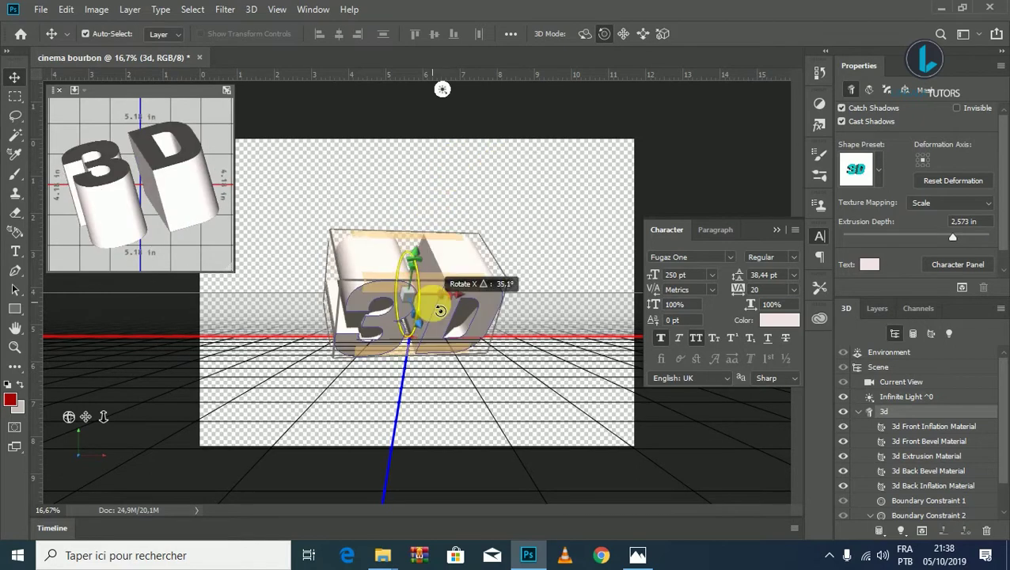
pyautogui.moveTo(440, 310)
pyautogui.mouseDown()
pyautogui.moveTo(446, 347)
pyautogui.moveTo(451, 260)
pyautogui.mouseUp()
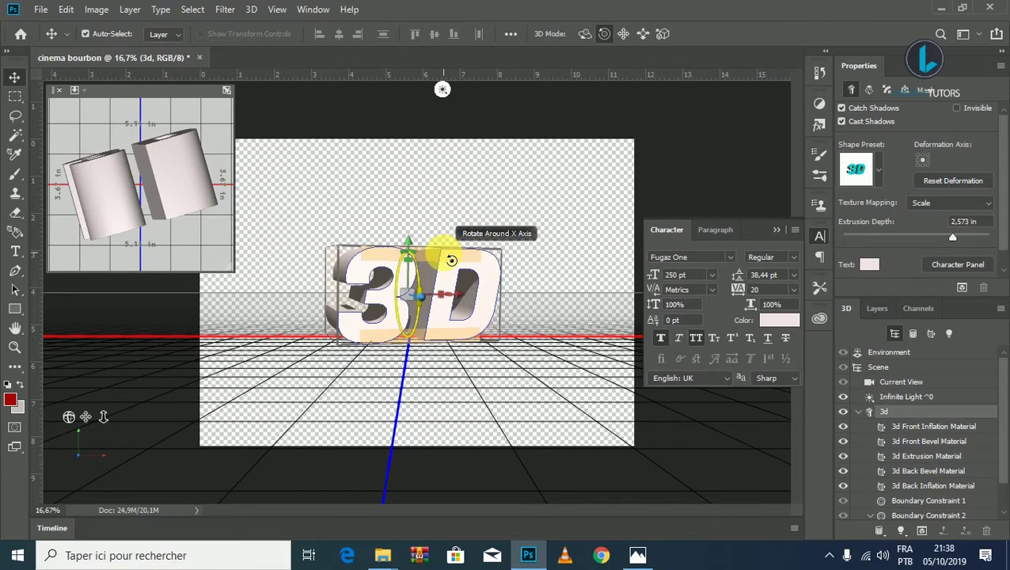
pyautogui.hotkey('ctrl', 'z')
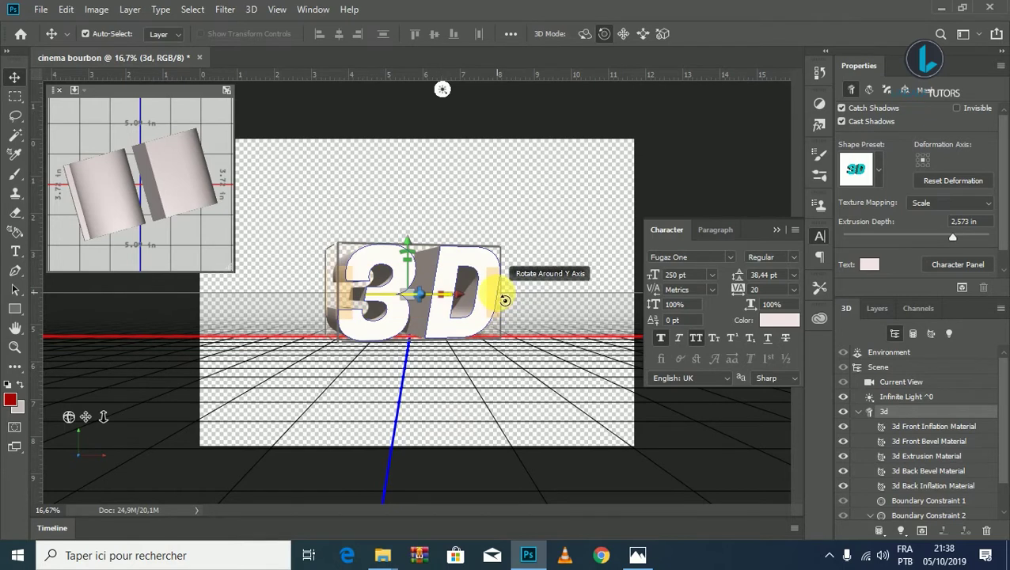
pyautogui.moveTo(504, 300); pyautogui.dragTo(517, 299)
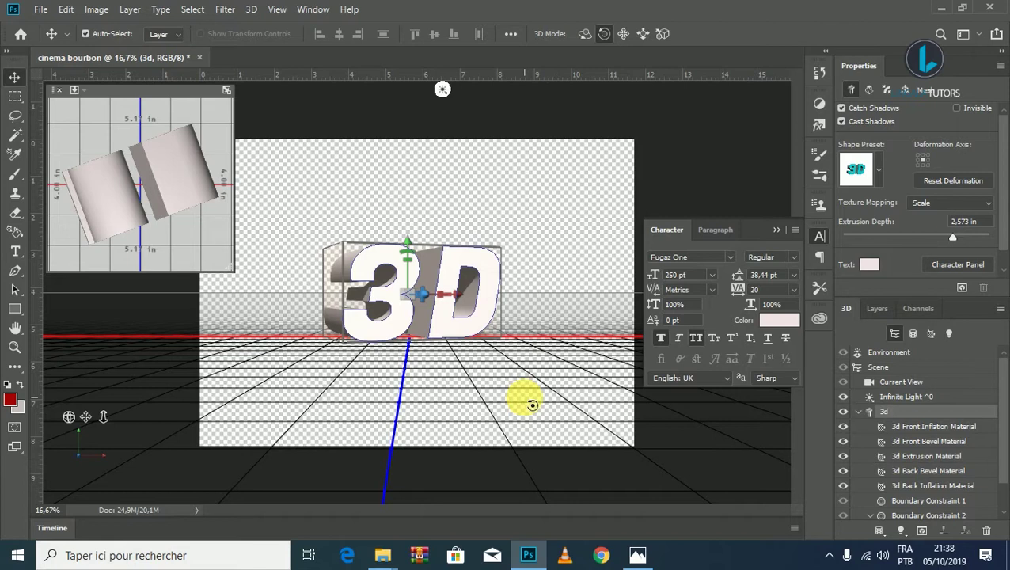
# Close the Character panel and bring up the 3d layer's Render/Rasterize context menu
pyautogui.click(846, 305)
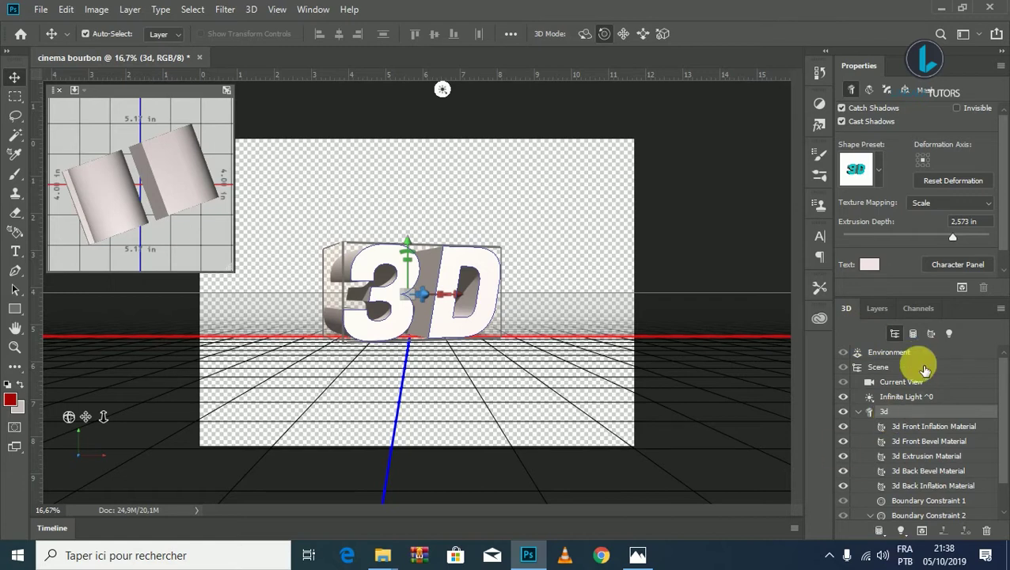
pyautogui.click(876, 309)
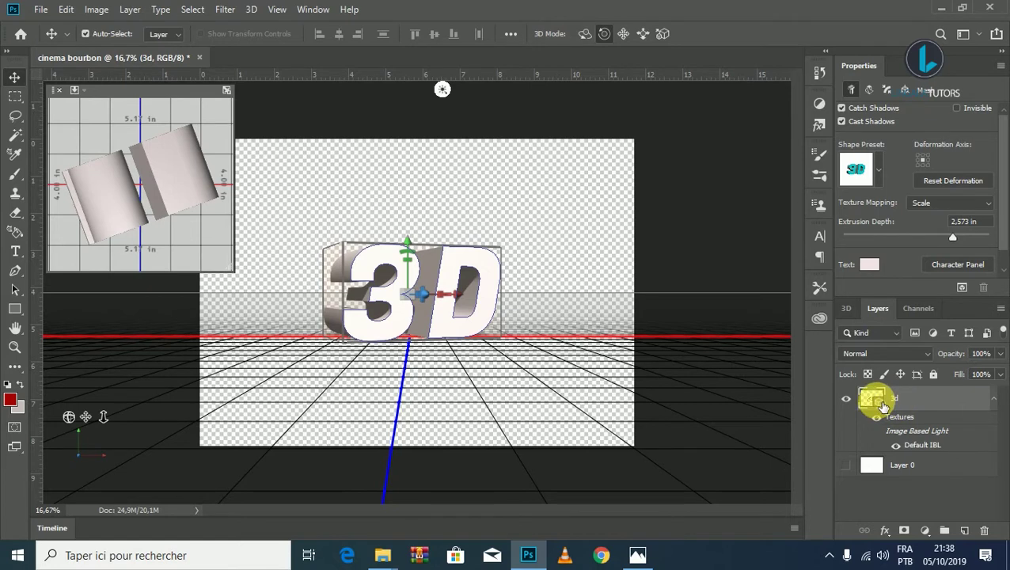
pyautogui.rightClick(881, 406)
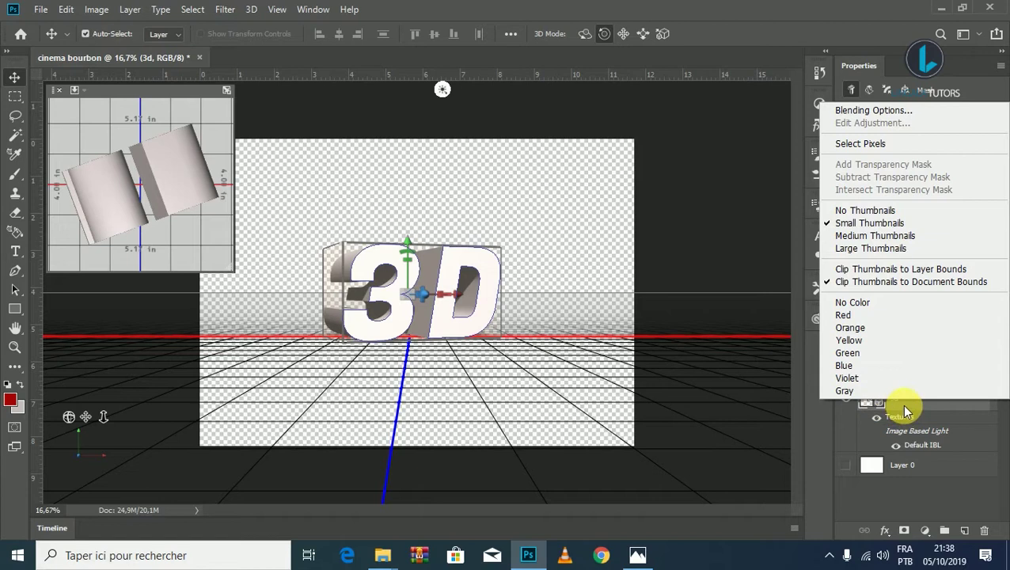
pyautogui.click(904, 407)
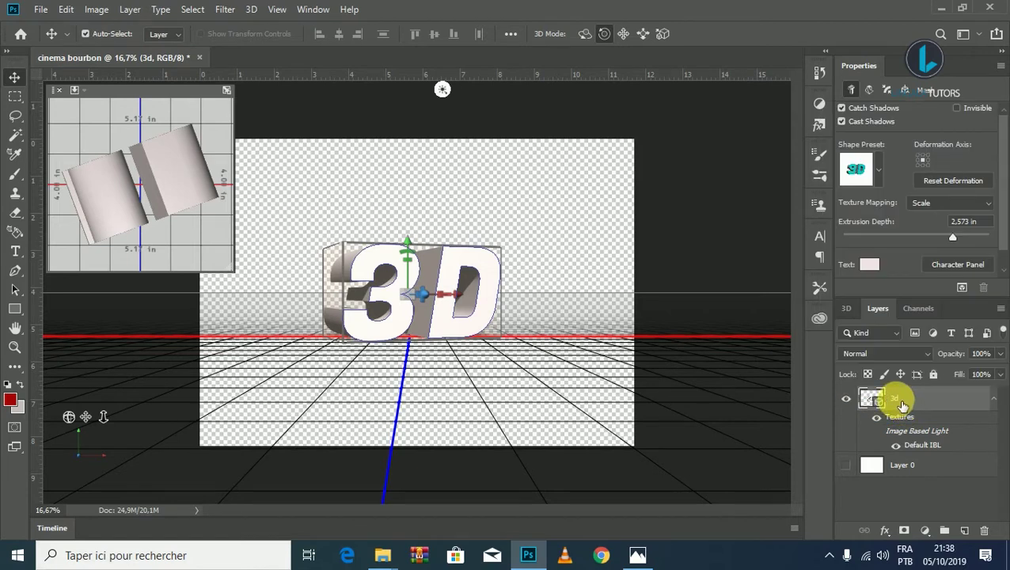
pyautogui.rightClick(899, 405)
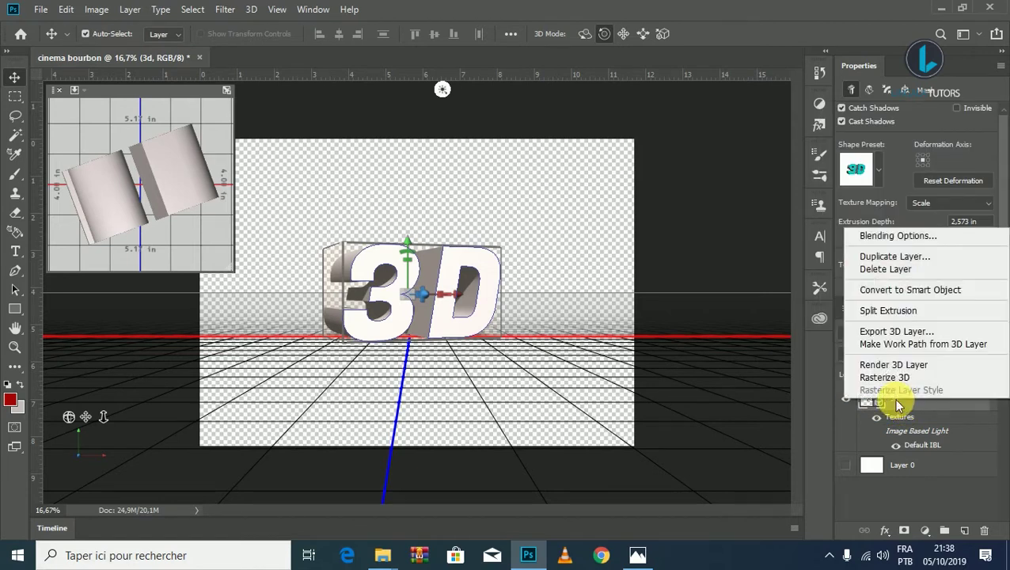
pyautogui.click(899, 405)
pyautogui.rightClick(875, 403)
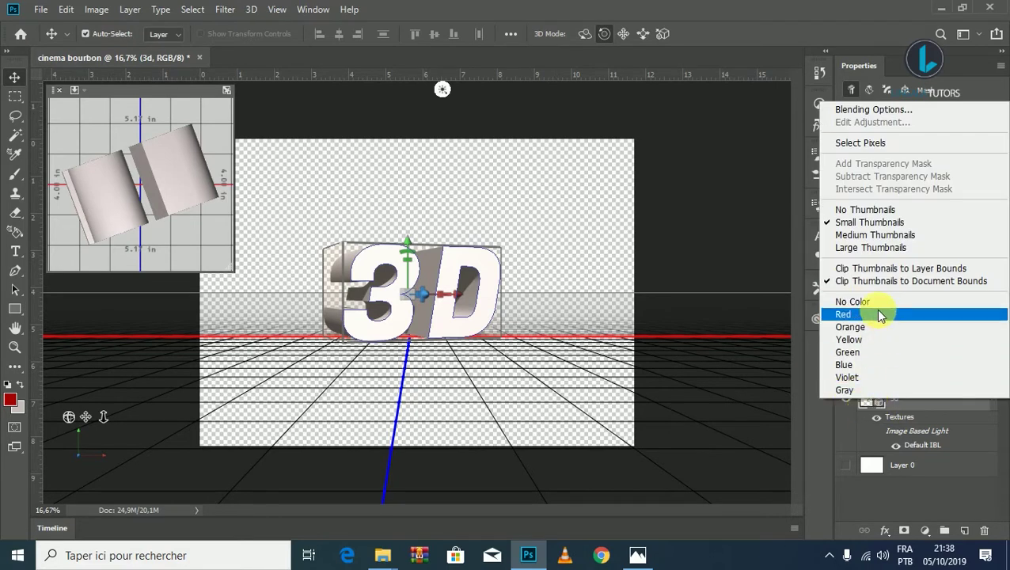
pyautogui.click(900, 402)
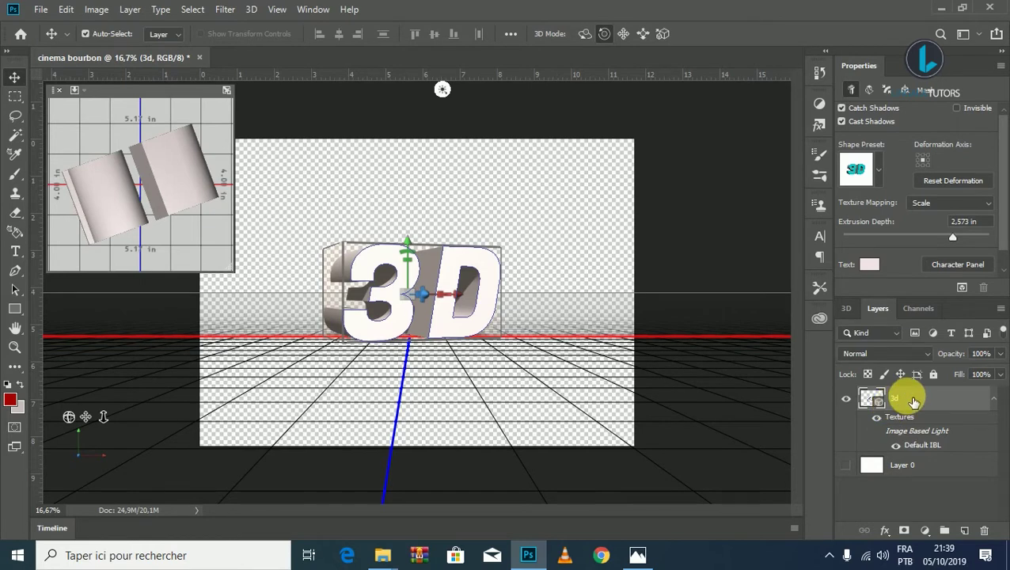
pyautogui.rightClick(913, 402)
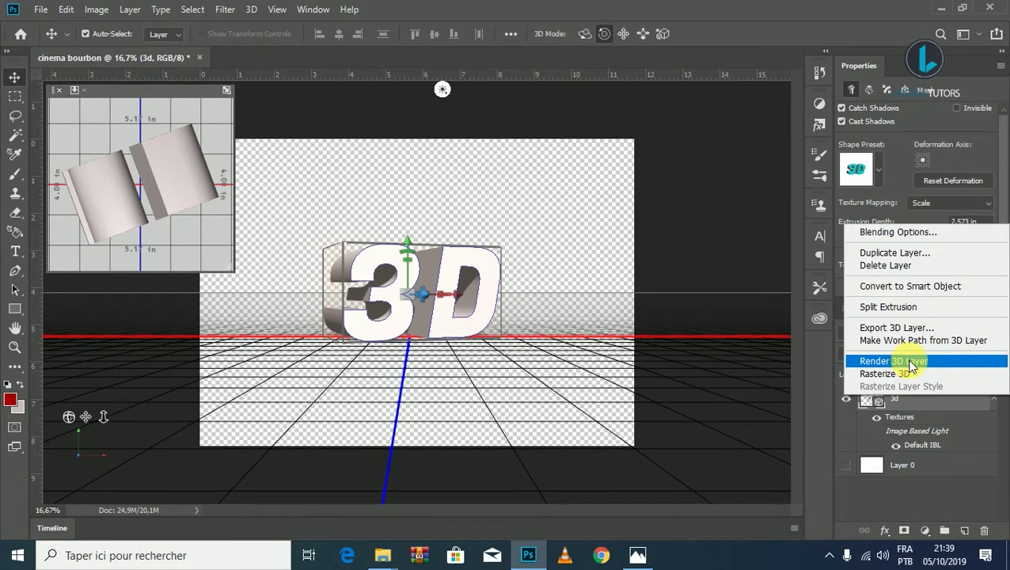
pyautogui.click(911, 365)
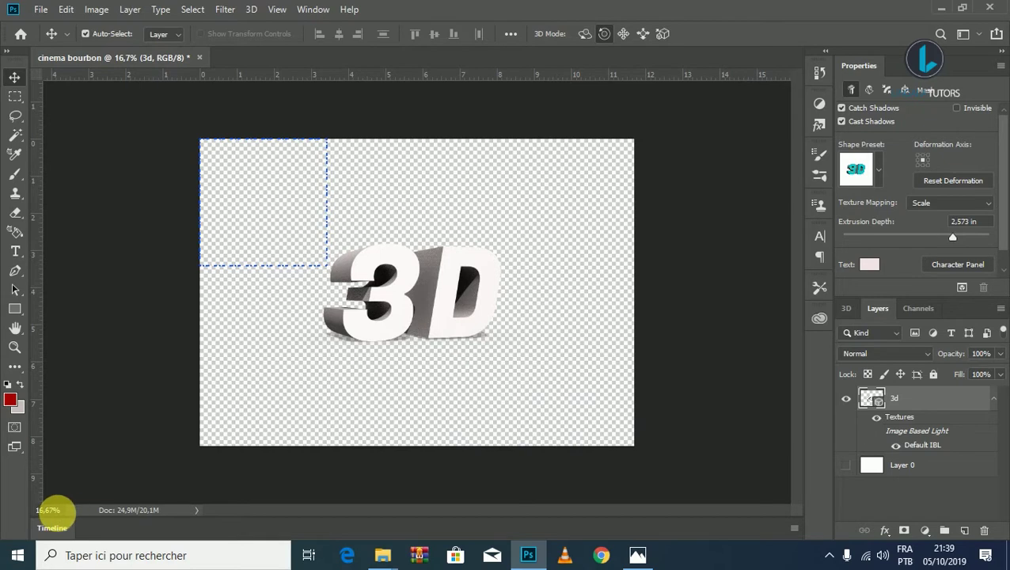
pyautogui.hotkey('ctrl', 's')
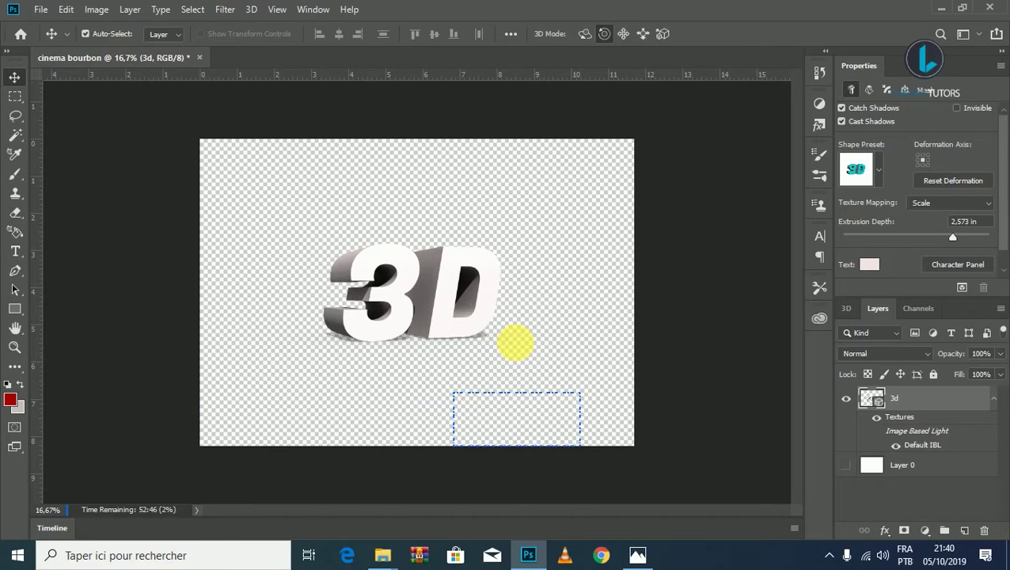
pyautogui.click(515, 344)
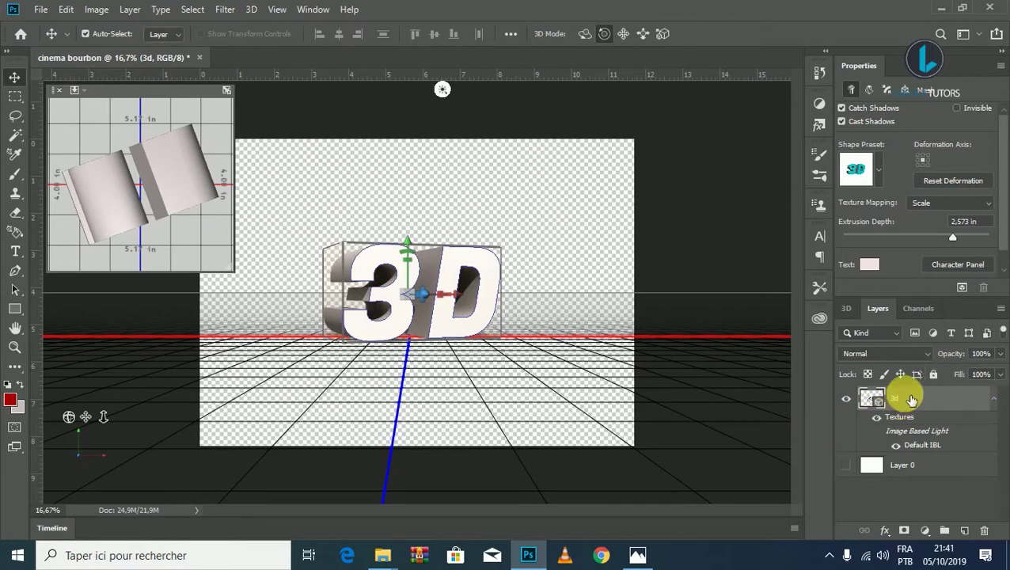
# Rasterize the 3d layer into a flat pixel layer from its context menu
pyautogui.rightClick(911, 400)
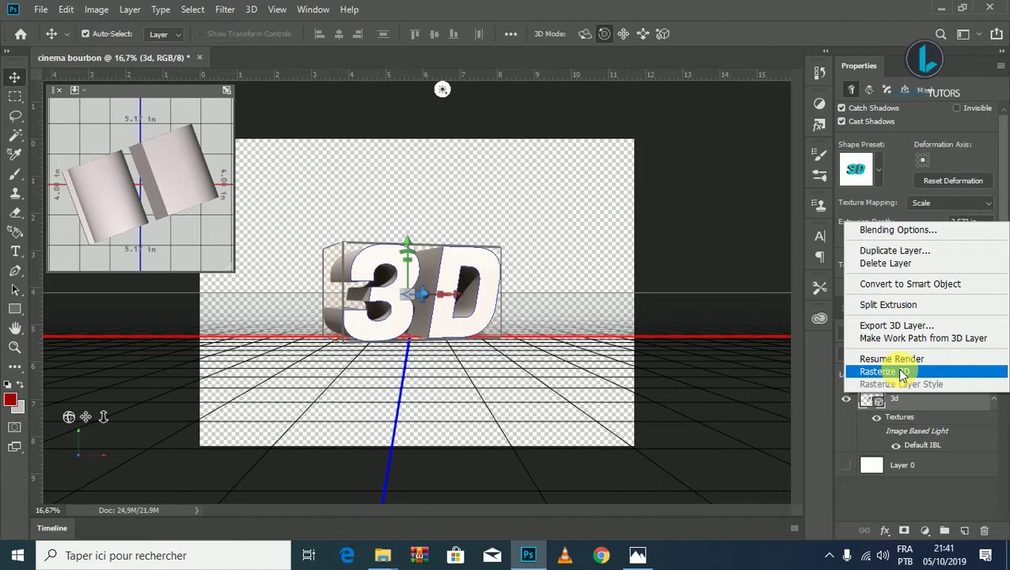
pyautogui.click(878, 371)
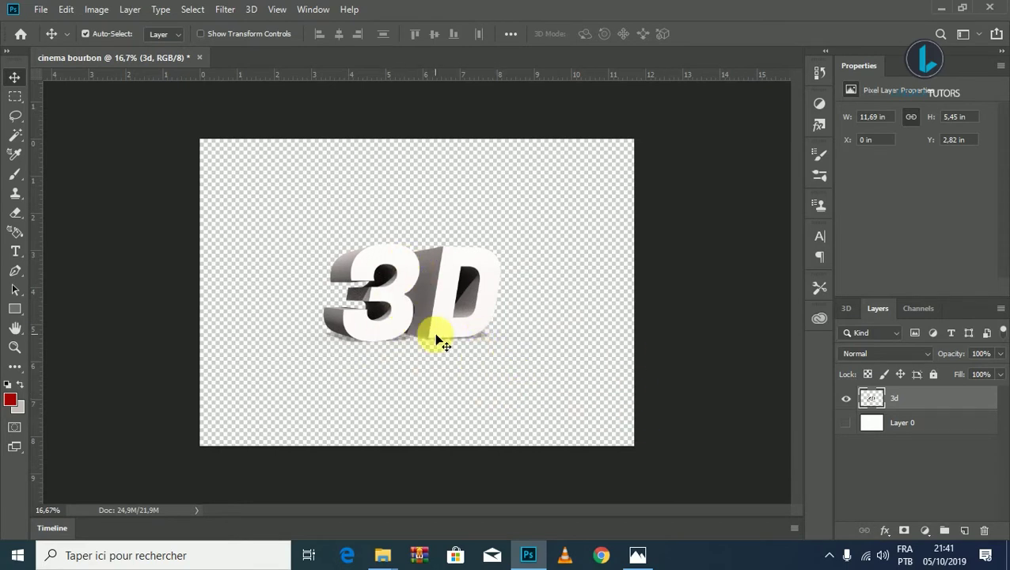
pyautogui.click(639, 555)
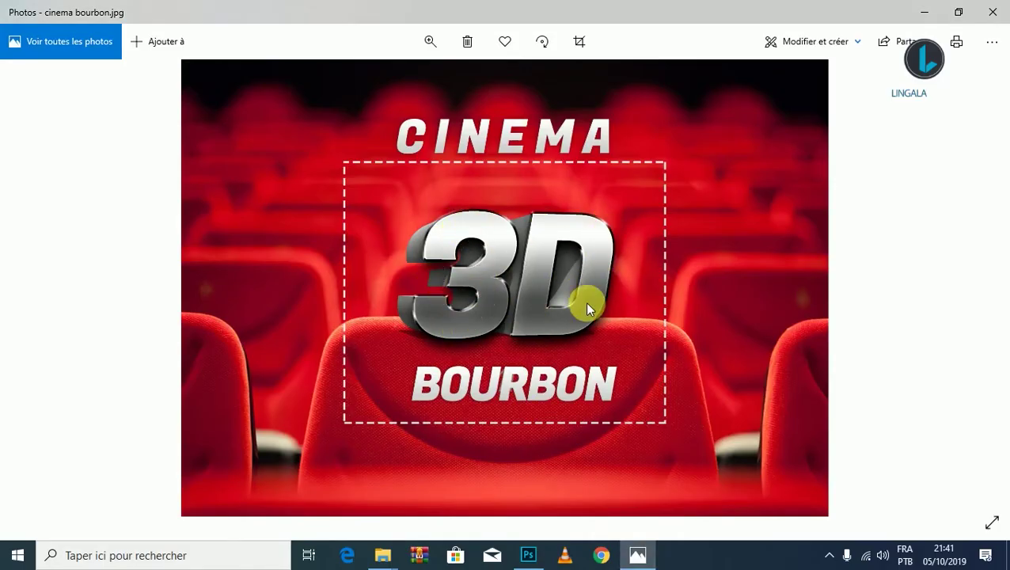
pyautogui.hotkey('alt', 'Tab')
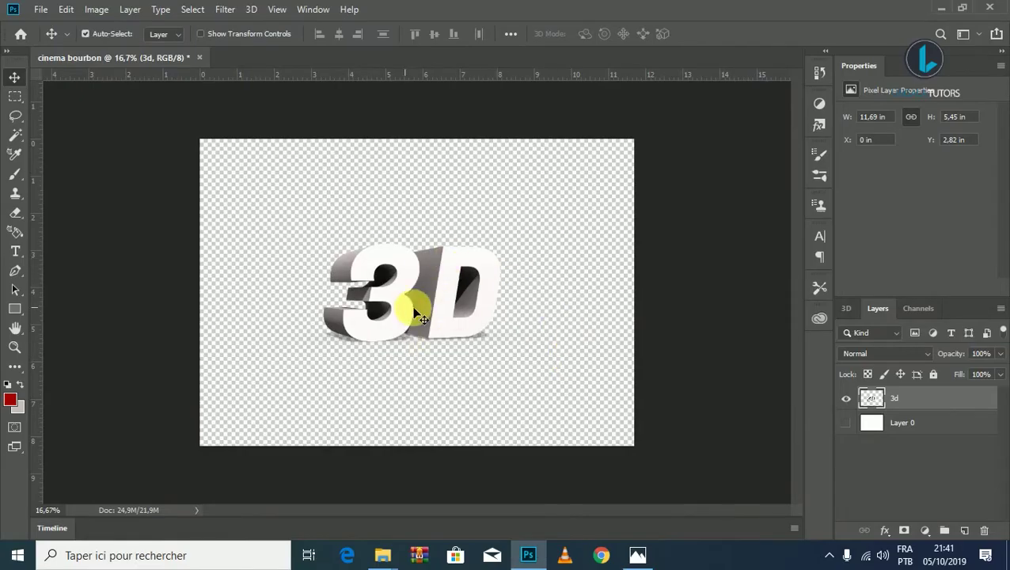
# Switch the workspace from 3D to Essentials (Default)
pyautogui.click(316, 11)
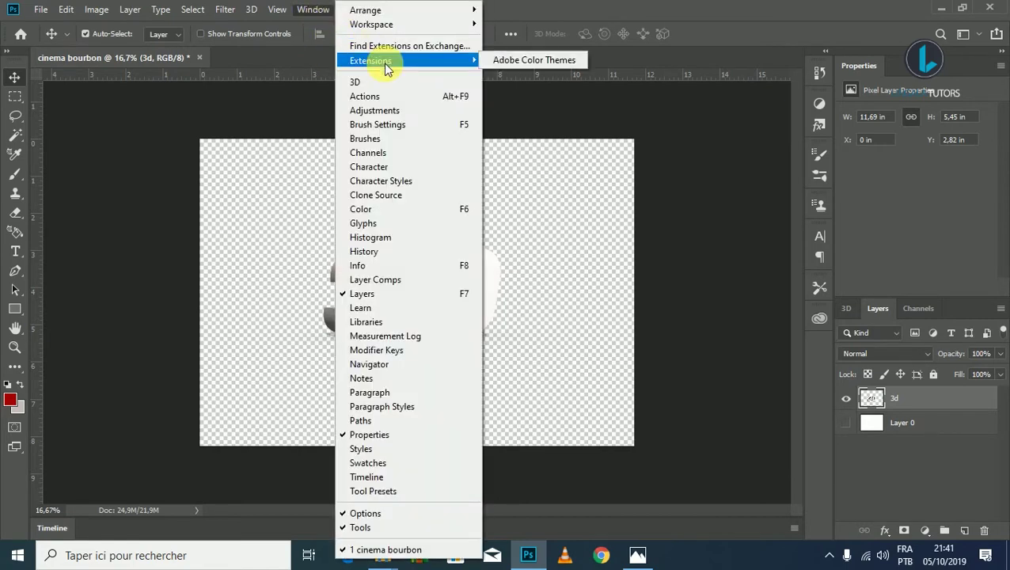
pyautogui.moveTo(371, 24)
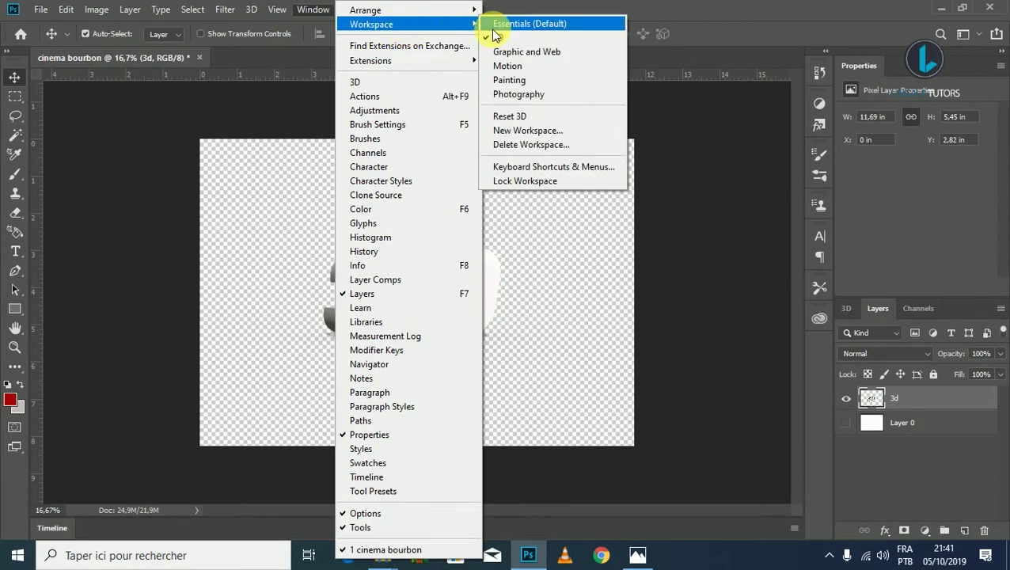
pyautogui.click(541, 31)
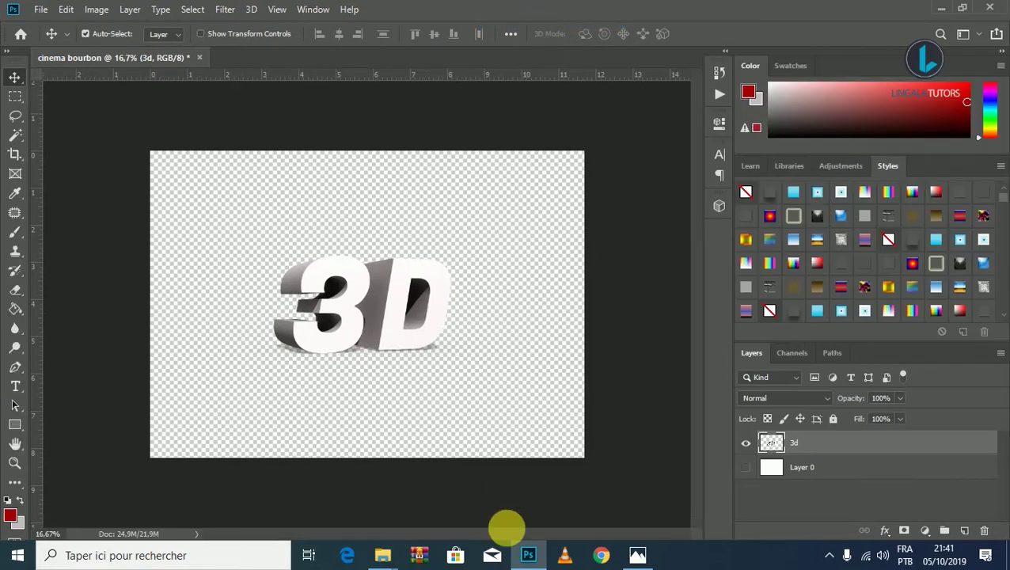
# Select the white front faces of the 3 and D with the Magic Wand and copy them to Layer 1
pyautogui.click(17, 137)
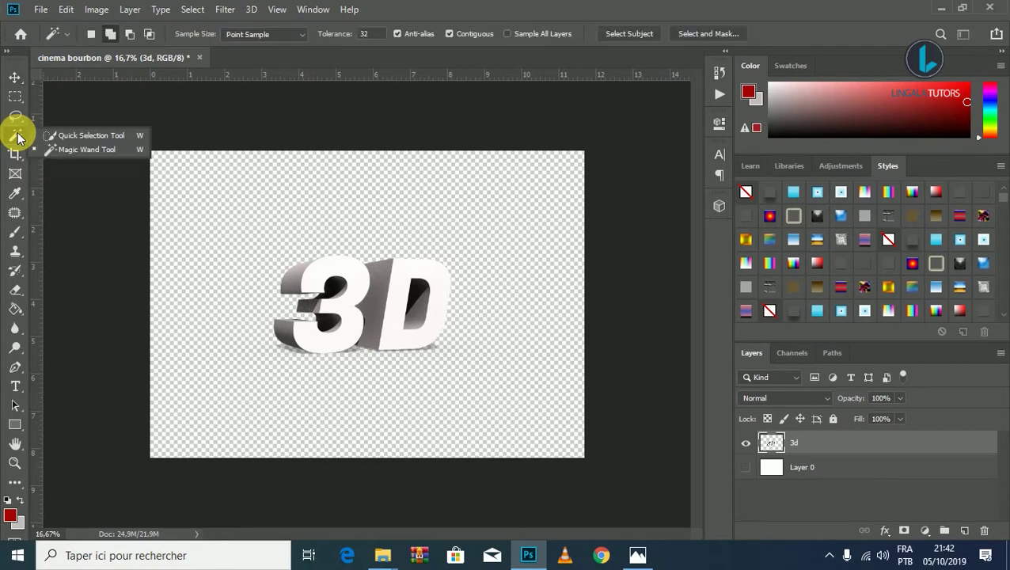
pyautogui.moveTo(17, 138); pyautogui.dragTo(75, 158)
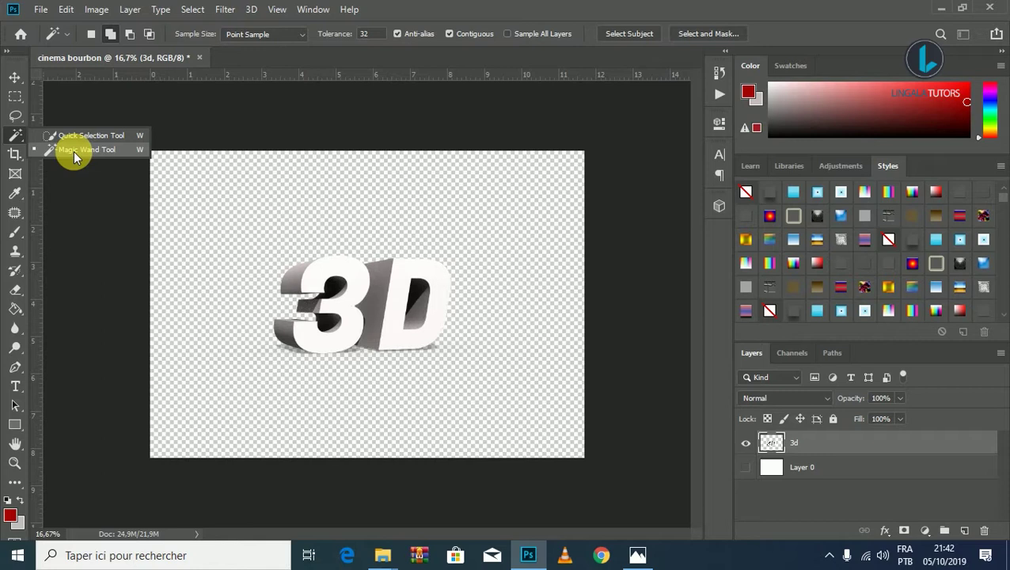
pyautogui.moveTo(73, 157); pyautogui.dragTo(74, 156)
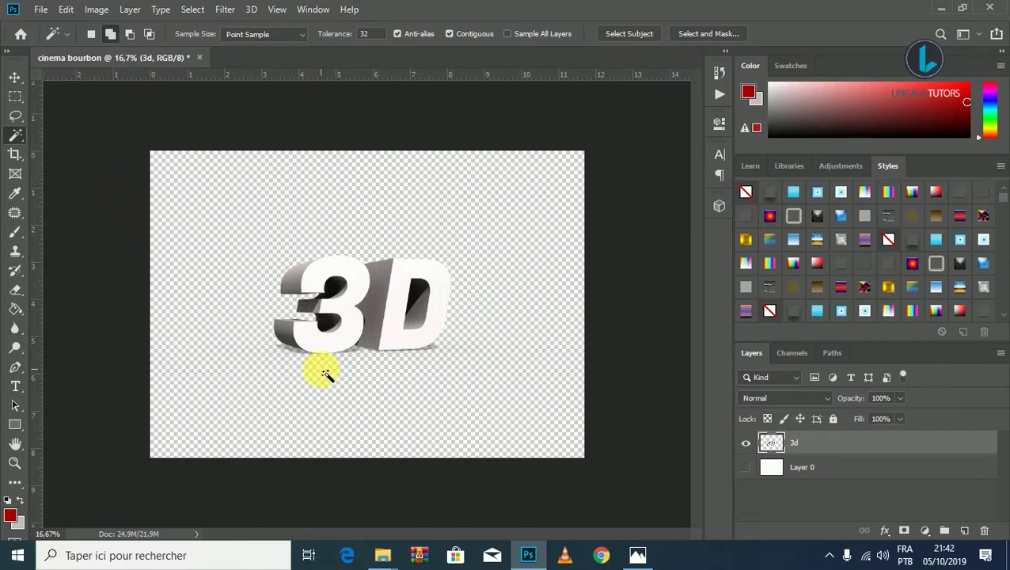
pyautogui.hotkey('ctrl', '+')
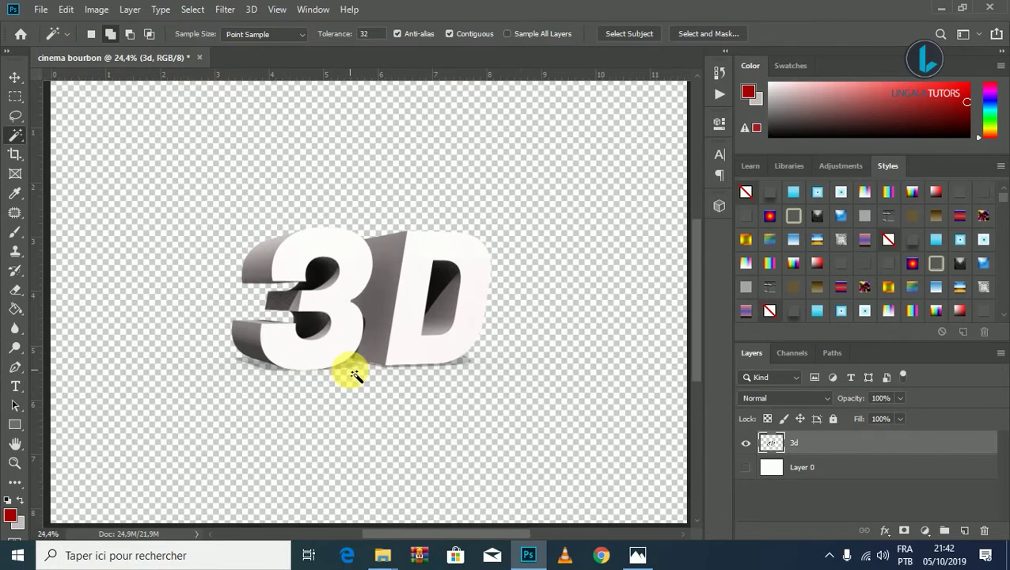
pyautogui.scroll(1, 356, 376)
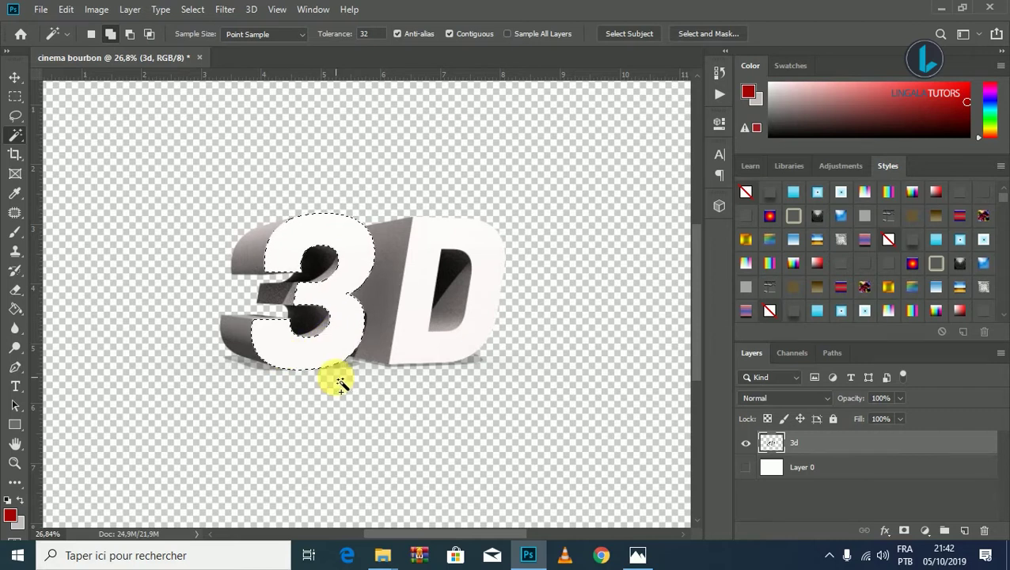
pyautogui.click(428, 297)
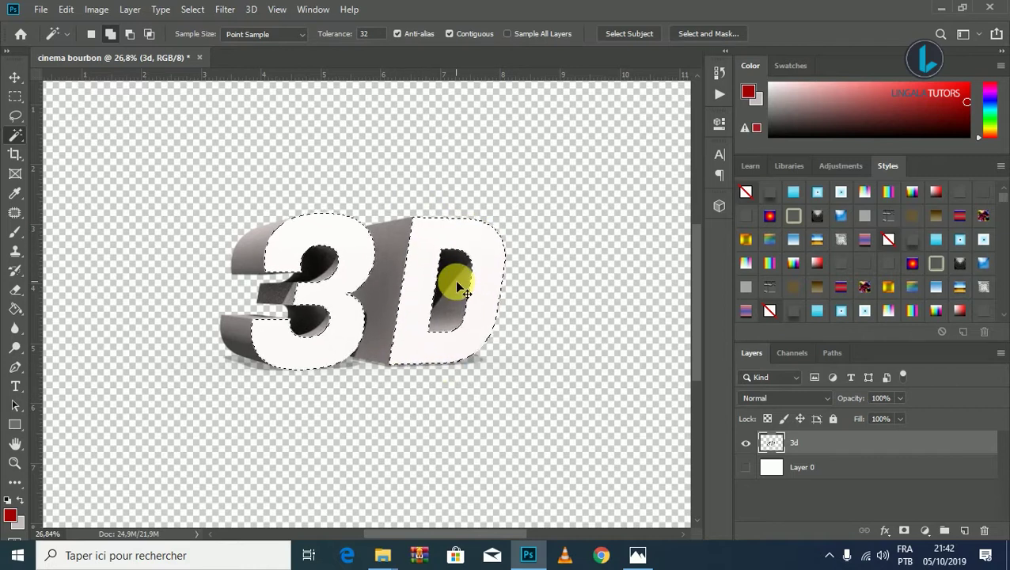
pyautogui.hotkey('ctrl', 'j')
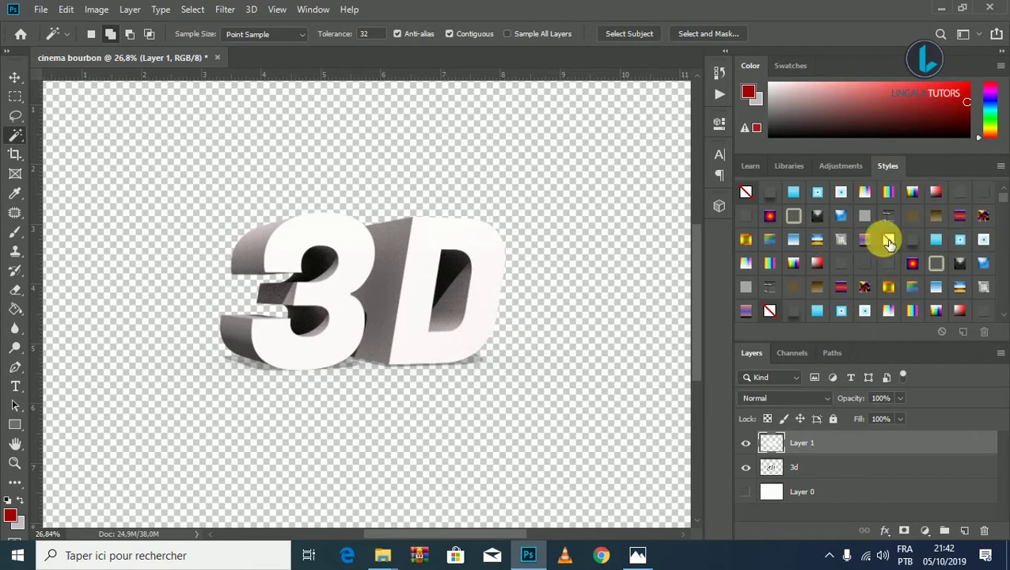
# Apply a chrome style from the Styles panel to Layer 1's letter faces
pyautogui.scroll(-2, 914, 237)
pyautogui.scroll(-2, 915, 247)
pyautogui.scroll(-2, 914, 248)
pyautogui.scroll(-2, 910, 250)
pyautogui.scroll(-2, 907, 254)
pyautogui.scroll(-1, 907, 253)
pyautogui.scroll(-2, 907, 253)
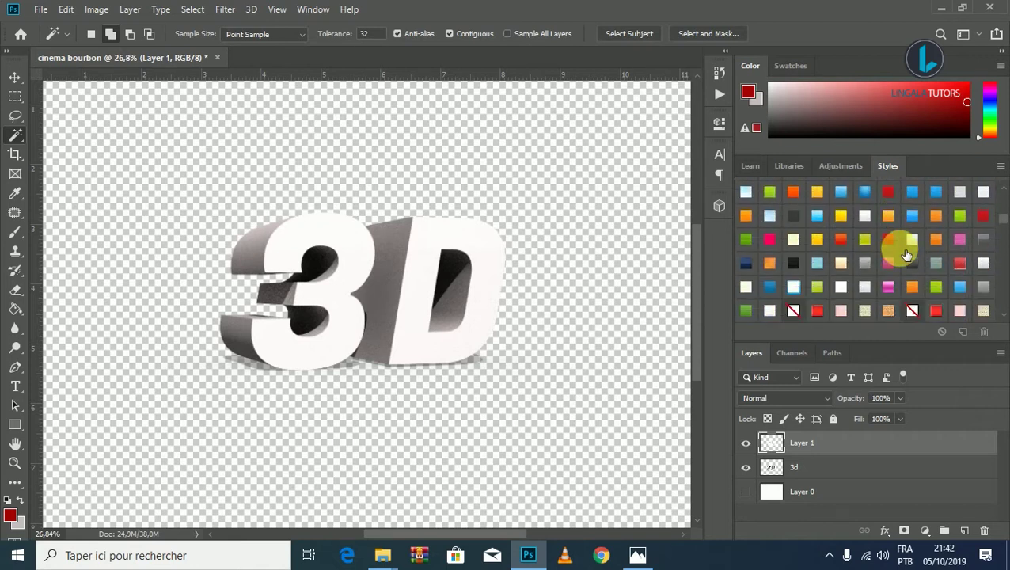
pyautogui.scroll(-2, 906, 254)
pyautogui.scroll(-2, 906, 253)
pyautogui.scroll(-2, 907, 253)
pyautogui.scroll(-2, 907, 254)
pyautogui.scroll(-2, 907, 254)
pyautogui.scroll(-2, 907, 253)
pyautogui.scroll(-2, 907, 254)
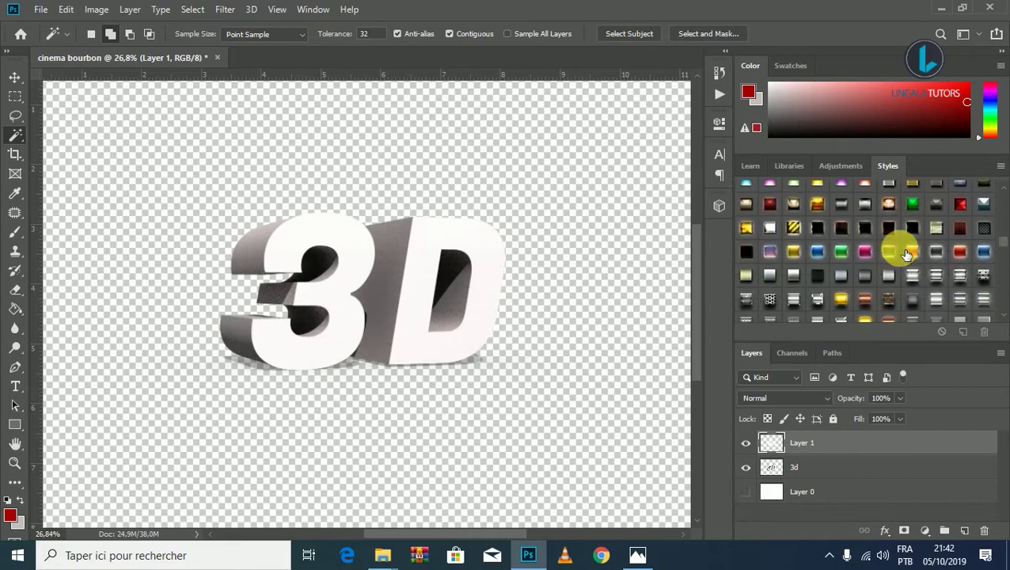
pyautogui.scroll(-1, 907, 253)
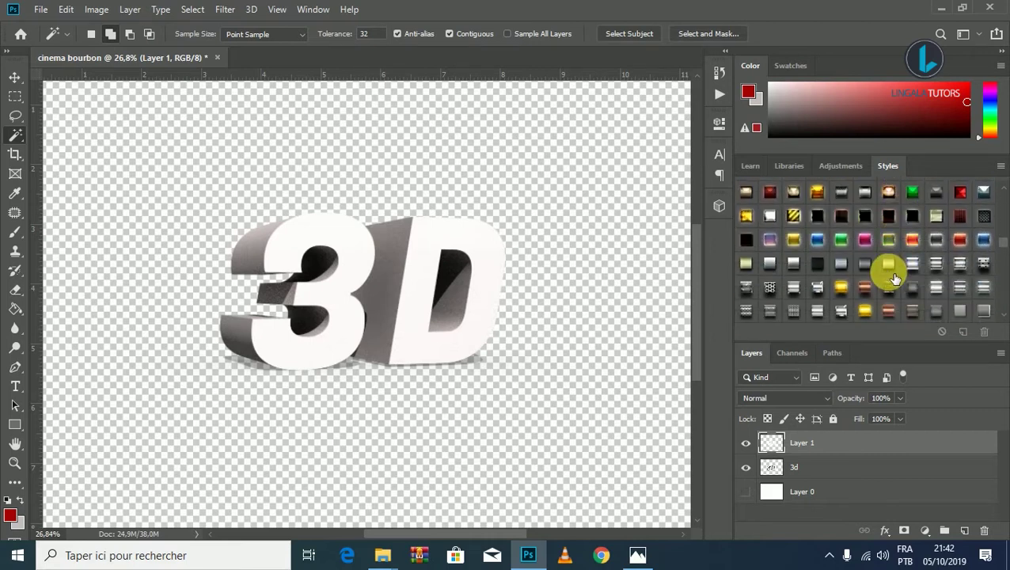
pyautogui.click(795, 267)
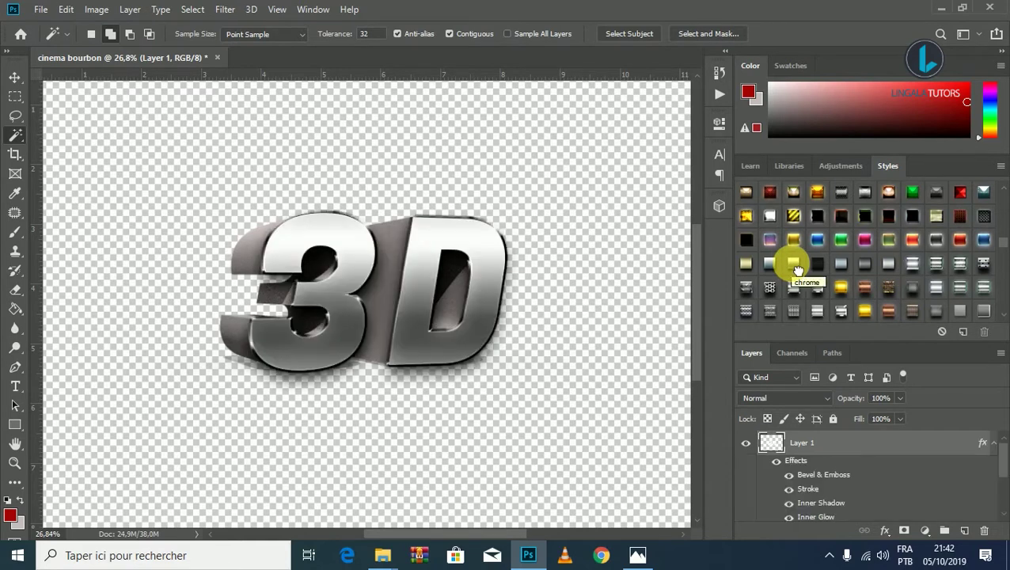
# Collapse Layer 1's effects list and rename the layer 'face 3D'
pyautogui.click(994, 444)
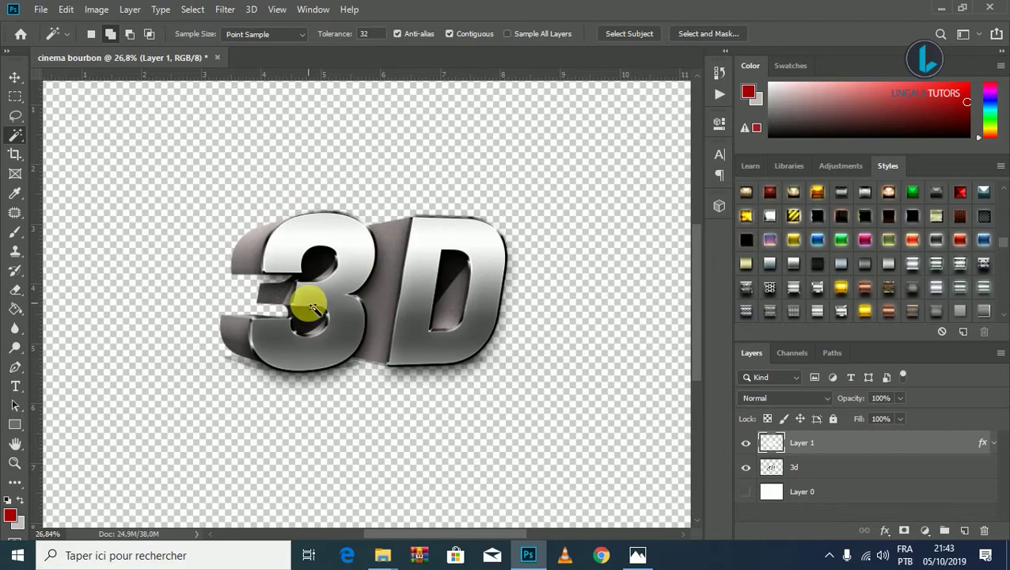
pyautogui.doubleClick(802, 443)
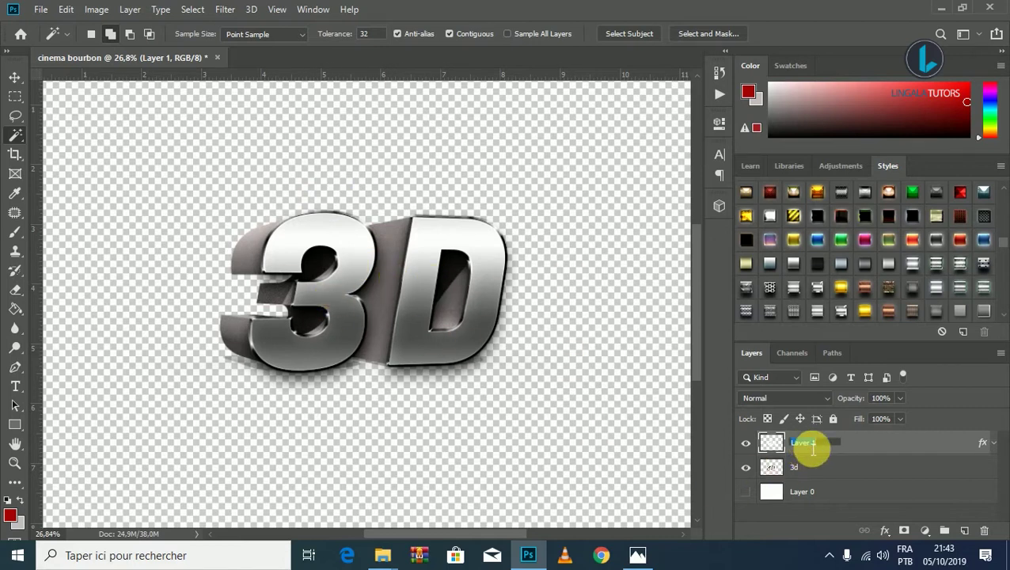
pyautogui.write('face')
pyautogui.click(812, 448)
pyautogui.write('3')
pyautogui.write('D')
pyautogui.press('Return')
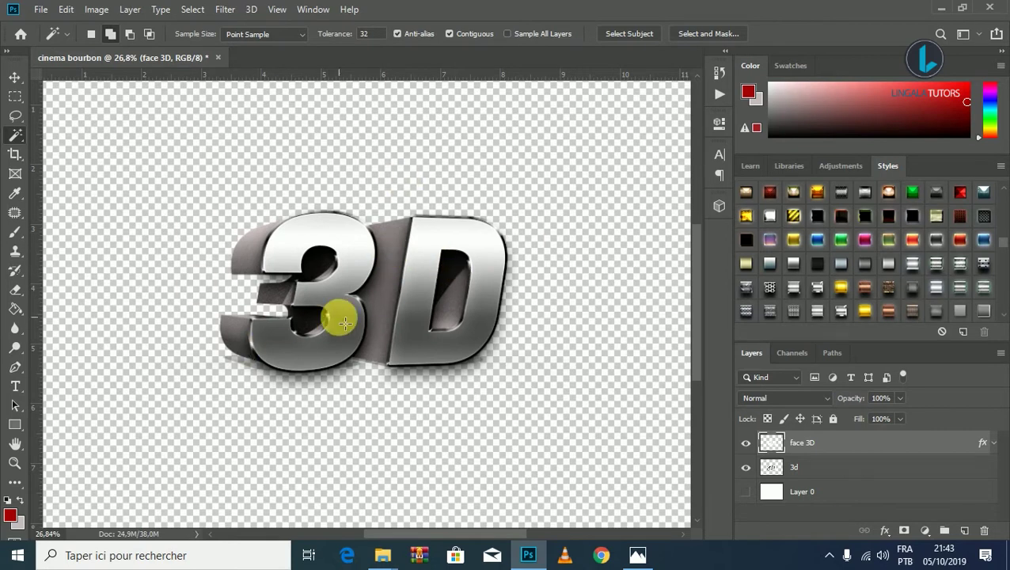
pyautogui.scroll(-2, 345, 322)
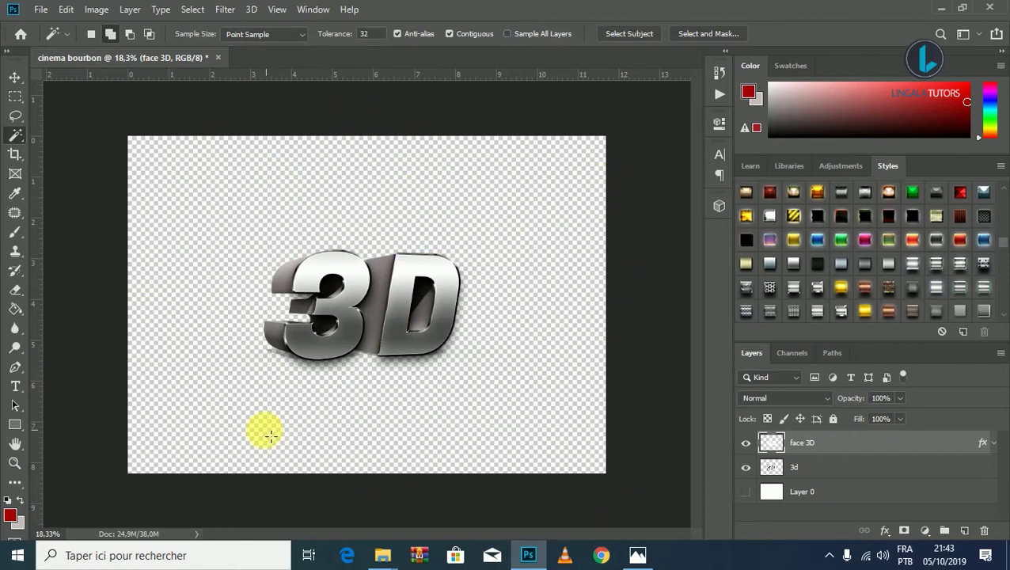
# Drag the red seats photo wp4016022 from File Explorer into the Photoshop document
pyautogui.moveTo(382, 555)
pyautogui.click(364, 484)
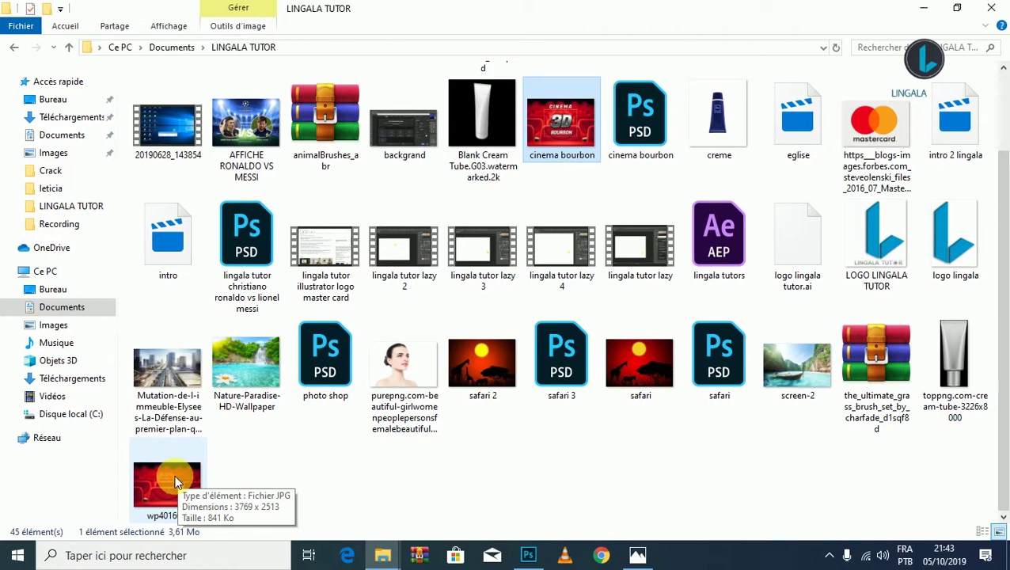
pyautogui.moveTo(176, 481)
pyautogui.mouseDown()
pyautogui.moveTo(518, 519)
pyautogui.moveTo(615, 500)
pyautogui.mouseUp()
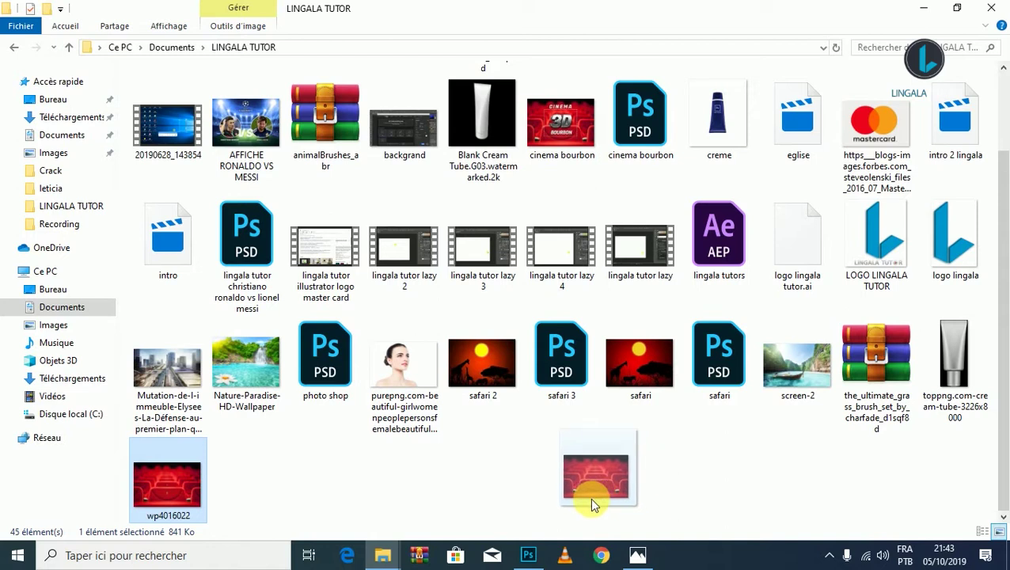
pyautogui.moveTo(615, 500)
pyautogui.mouseDown()
pyautogui.moveTo(536, 545)
pyautogui.moveTo(368, 391)
pyautogui.mouseUp()
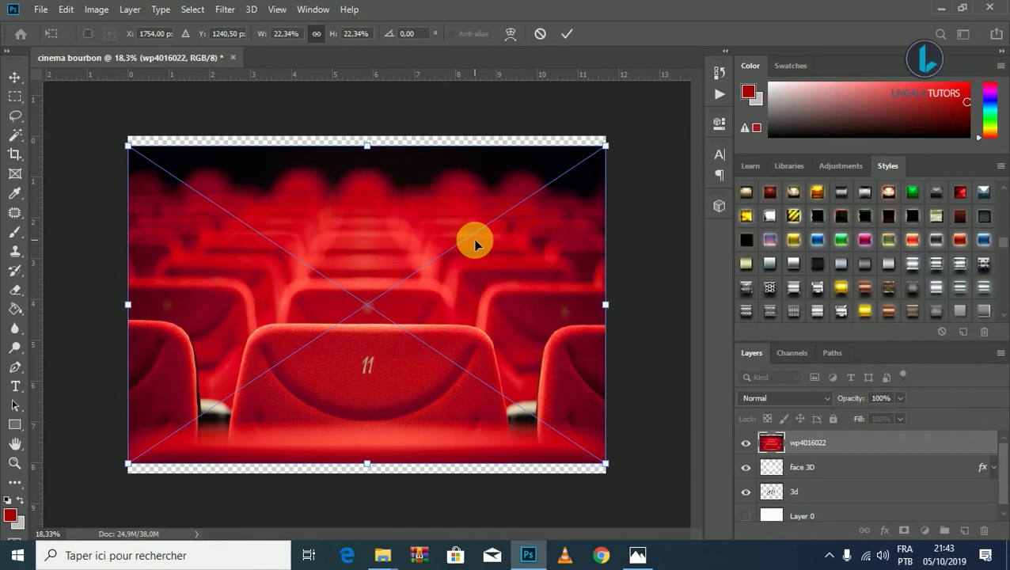
# Confirm placing the wp4016022 photo and move its layer below the 3D text layers
pyautogui.press('w')
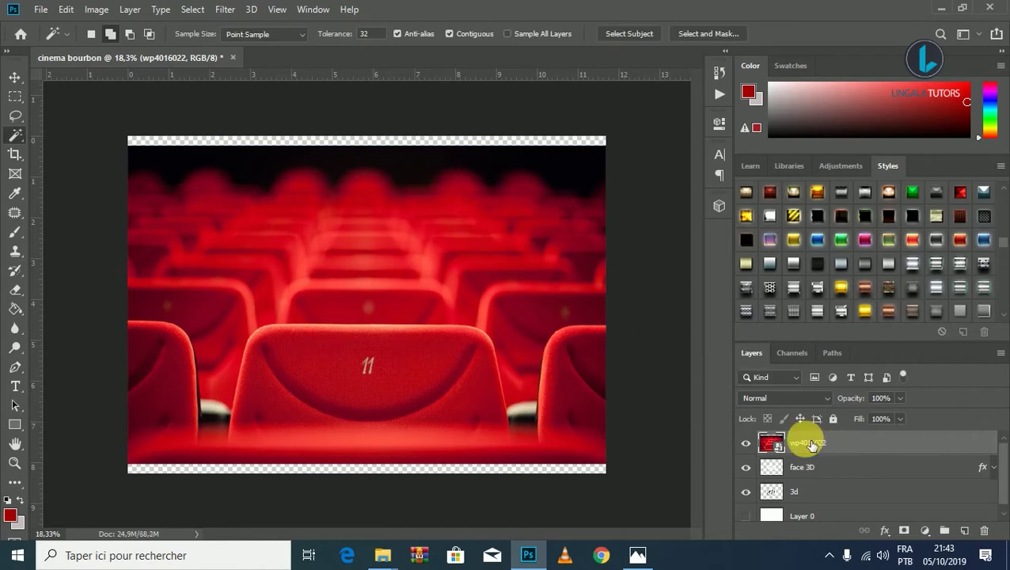
pyautogui.moveTo(811, 452); pyautogui.dragTo(803, 516)
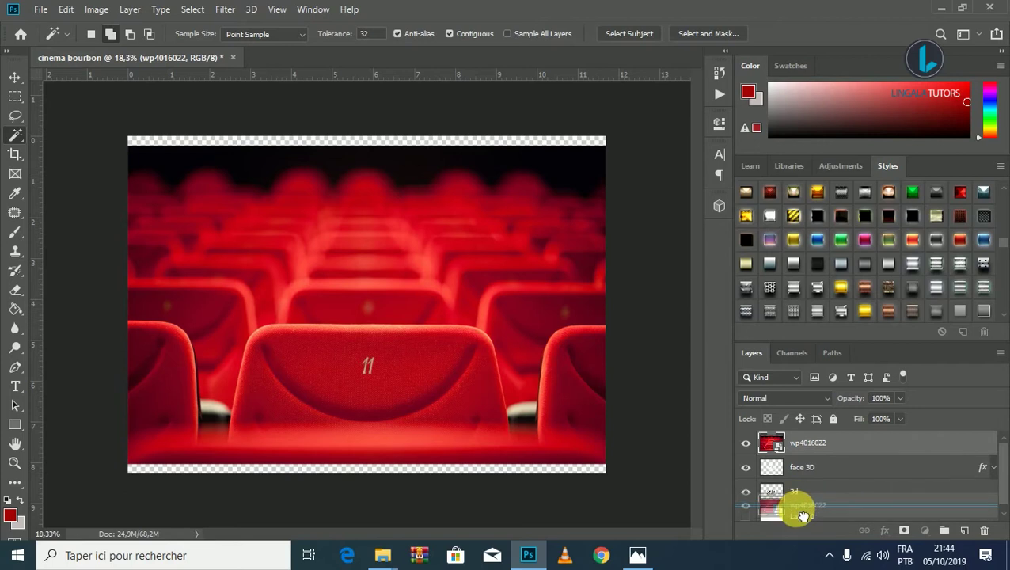
pyautogui.moveTo(803, 516); pyautogui.dragTo(803, 516)
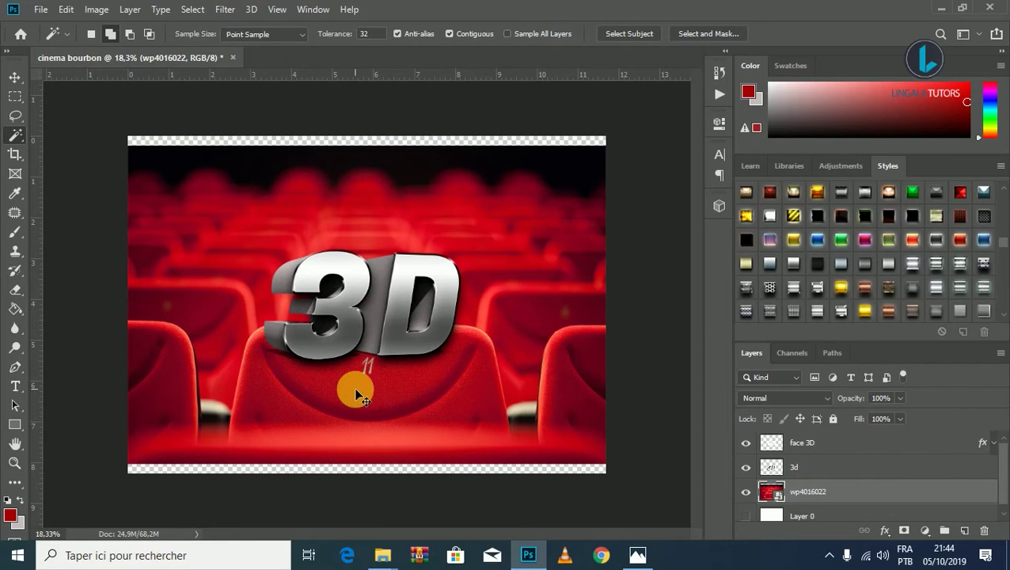
# Scale the seats photo to 24.13% to fill the canvas, then view cinema bourbon.jpg in Photos
pyautogui.hotkey('ctrl', 't')
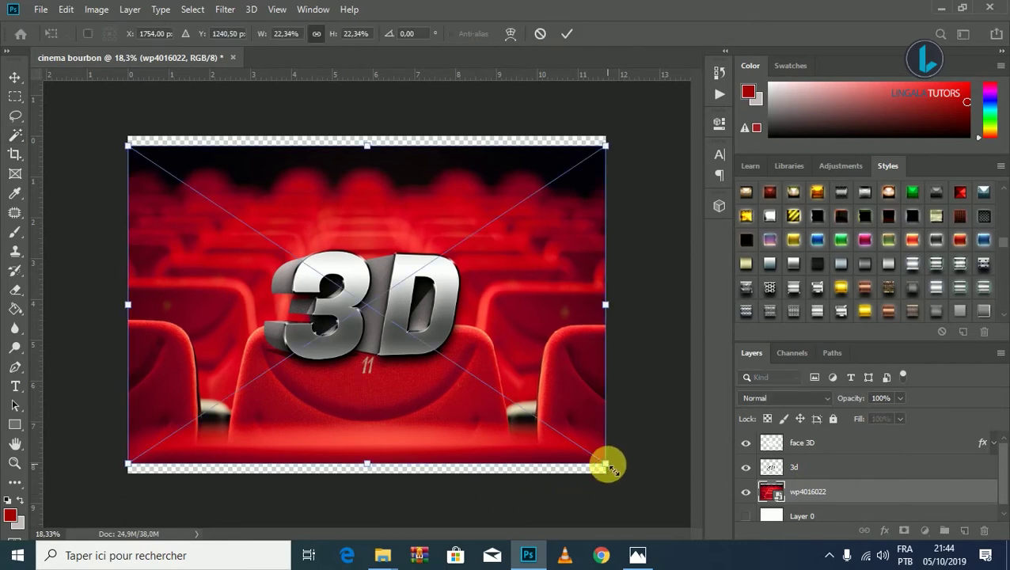
pyautogui.moveTo(606, 466); pyautogui.dragTo(623, 479)
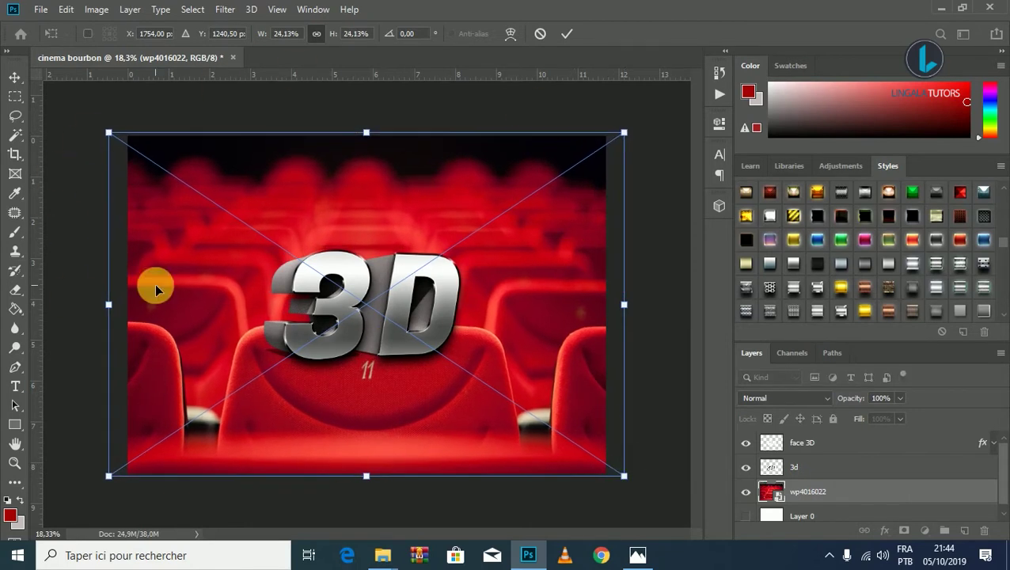
pyautogui.press('Return')
pyautogui.press('w')
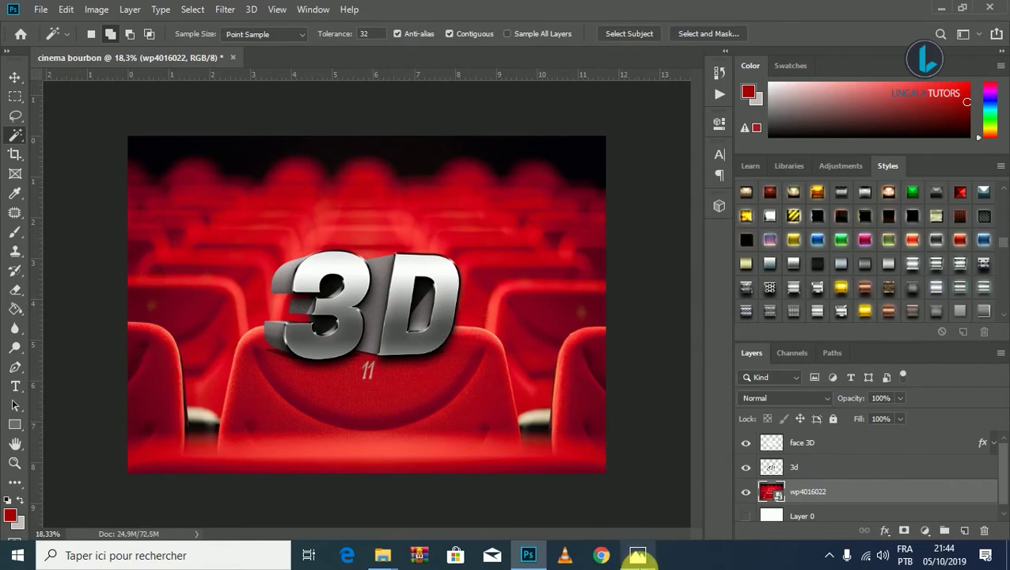
pyautogui.click(637, 555)
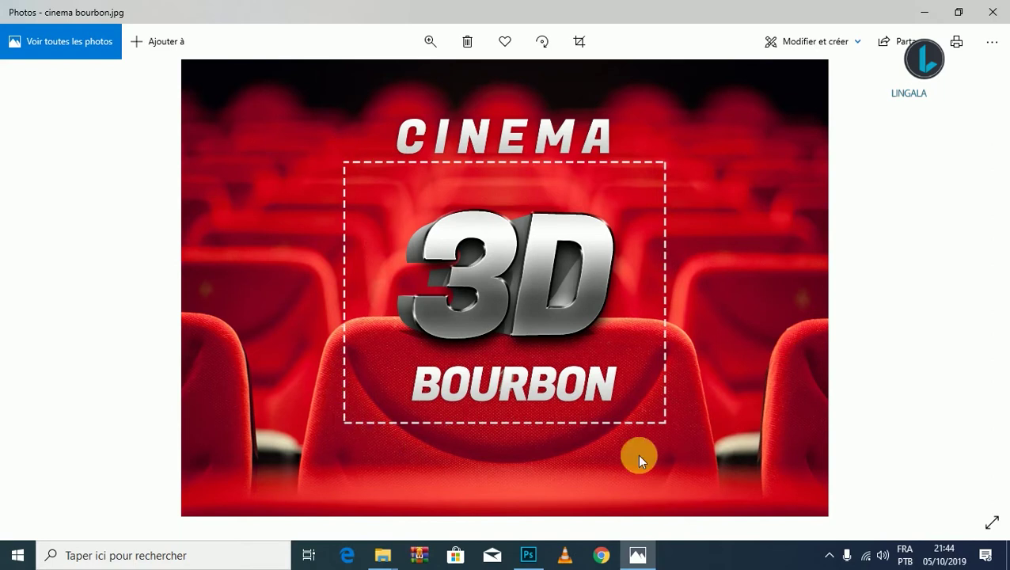
# Return from the Photos reference to the Photoshop cinema document
pyautogui.hotkey('alt', 'Tab')
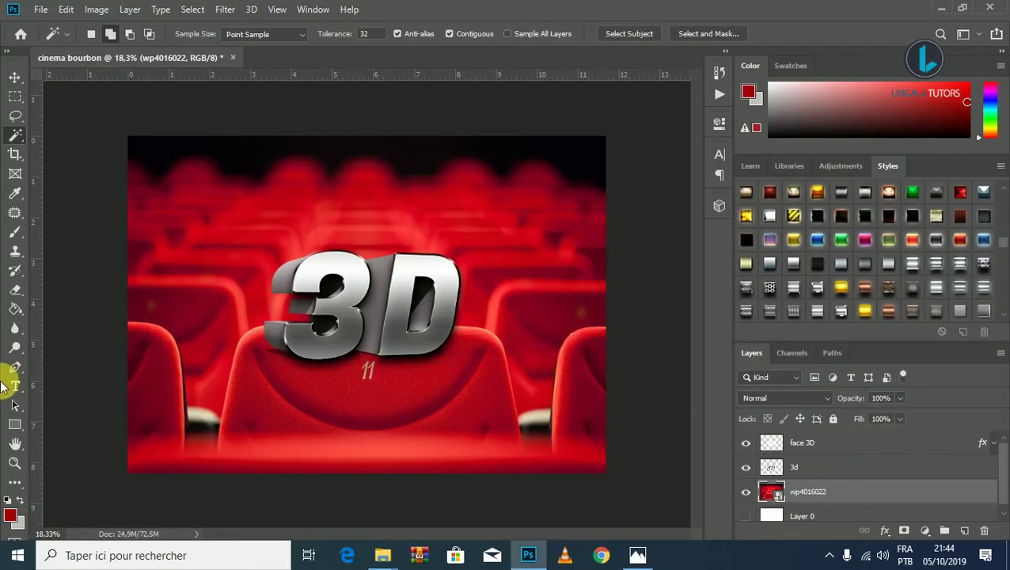
# Draw a rectangle around the 3D text and set its fill to none
pyautogui.click(19, 428)
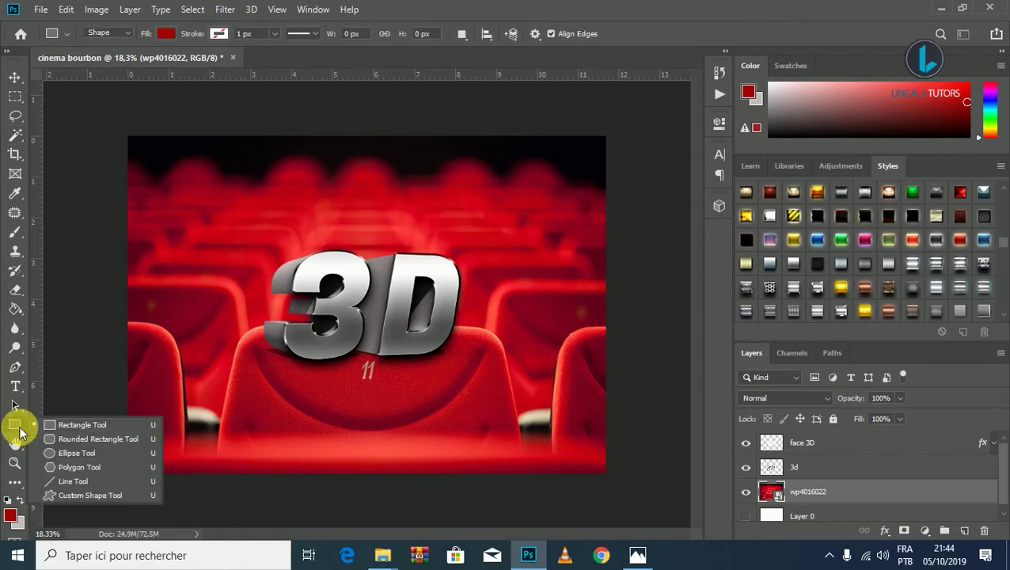
pyautogui.click(63, 429)
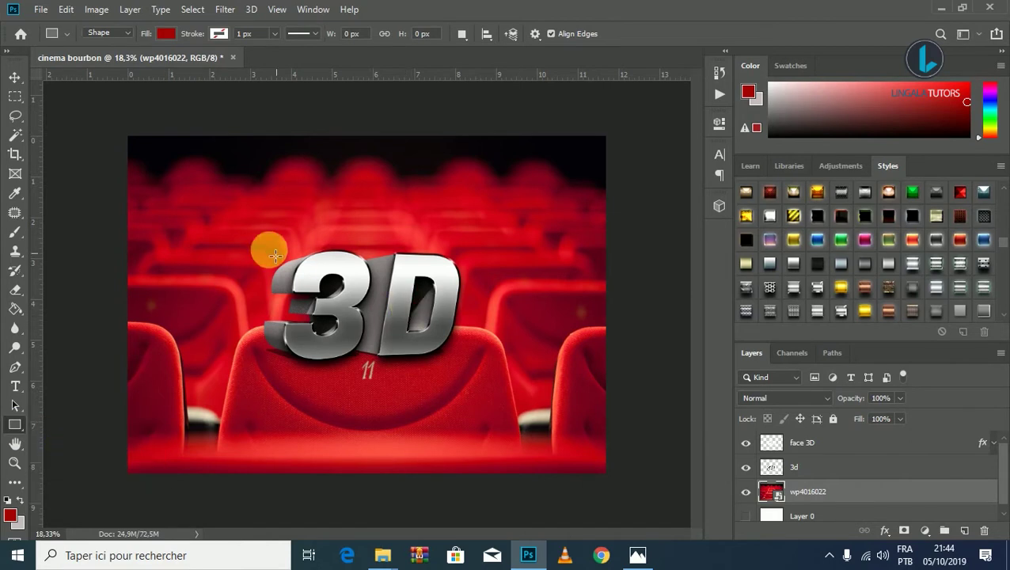
pyautogui.moveTo(250, 211)
pyautogui.mouseDown()
pyautogui.moveTo(474, 431)
pyautogui.moveTo(478, 406)
pyautogui.moveTo(481, 415)
pyautogui.mouseUp()
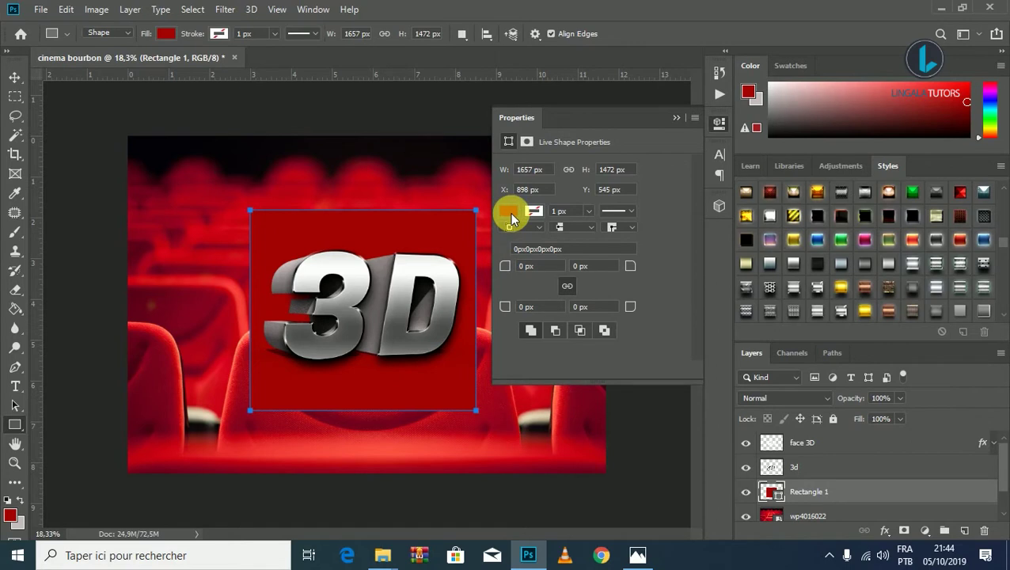
pyautogui.click(510, 219)
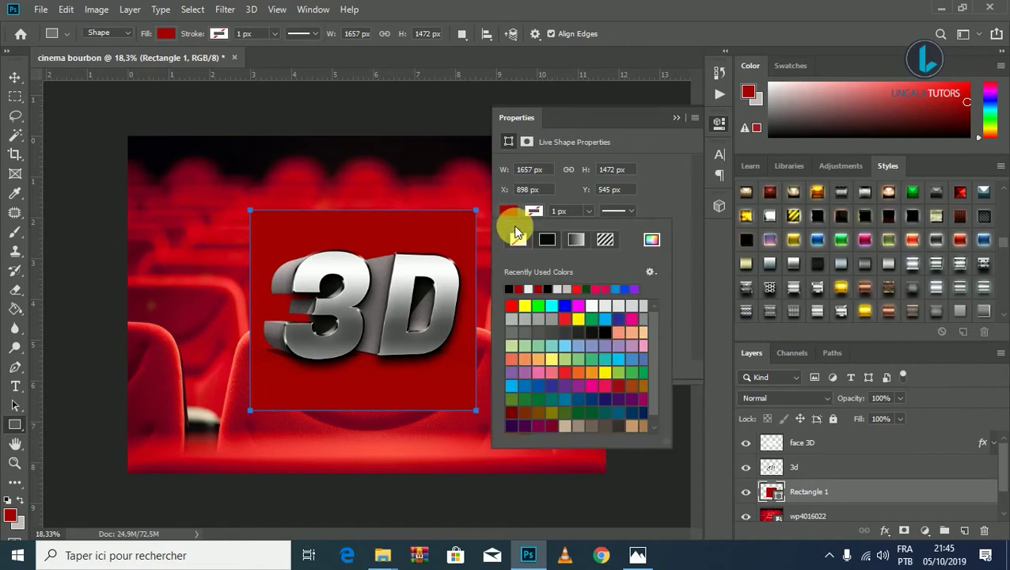
pyautogui.click(516, 242)
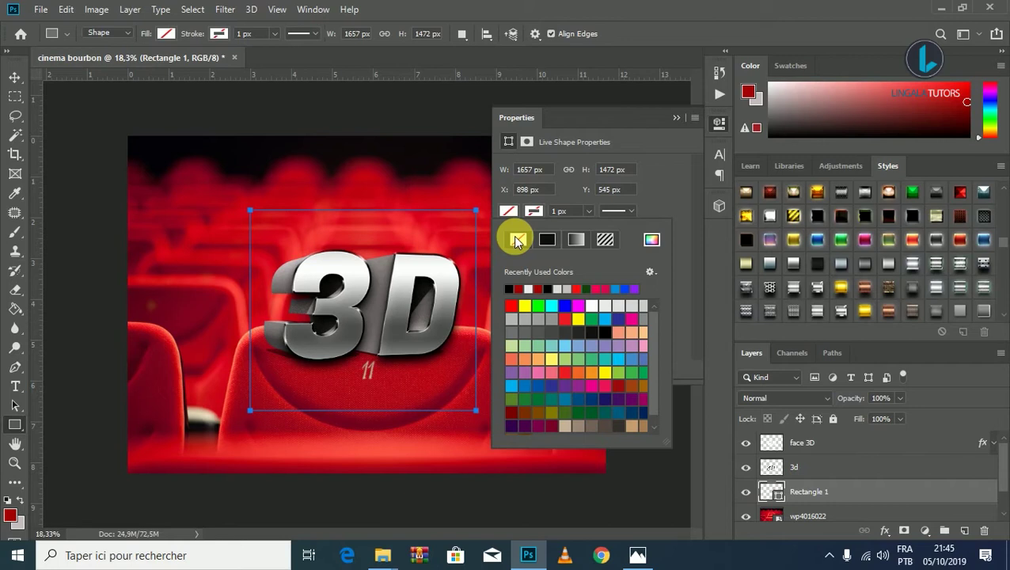
# Give the rectangle a white dashed stroke about 10.14 px thick
pyautogui.click(542, 210)
pyautogui.click(542, 210)
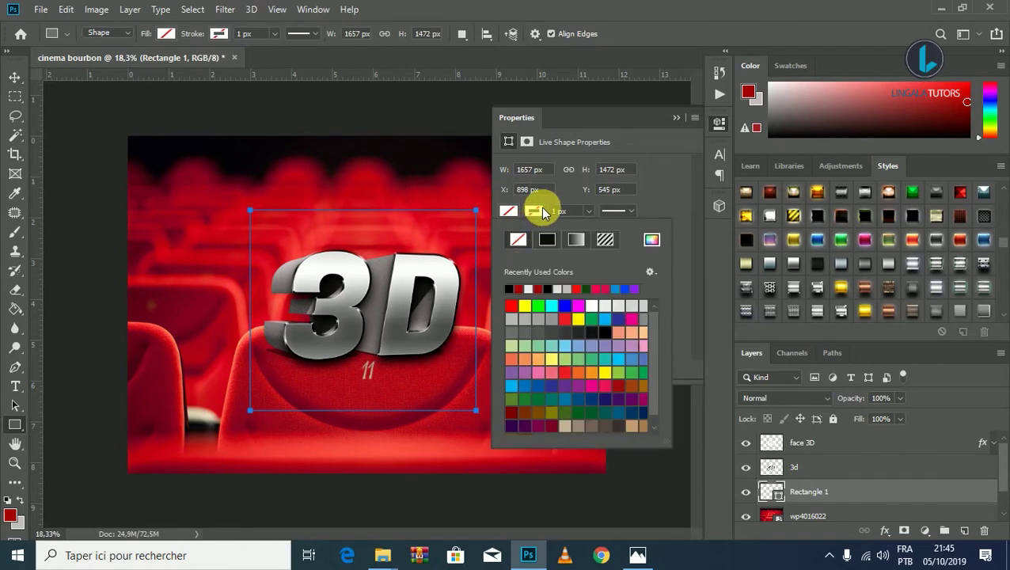
pyautogui.click(594, 307)
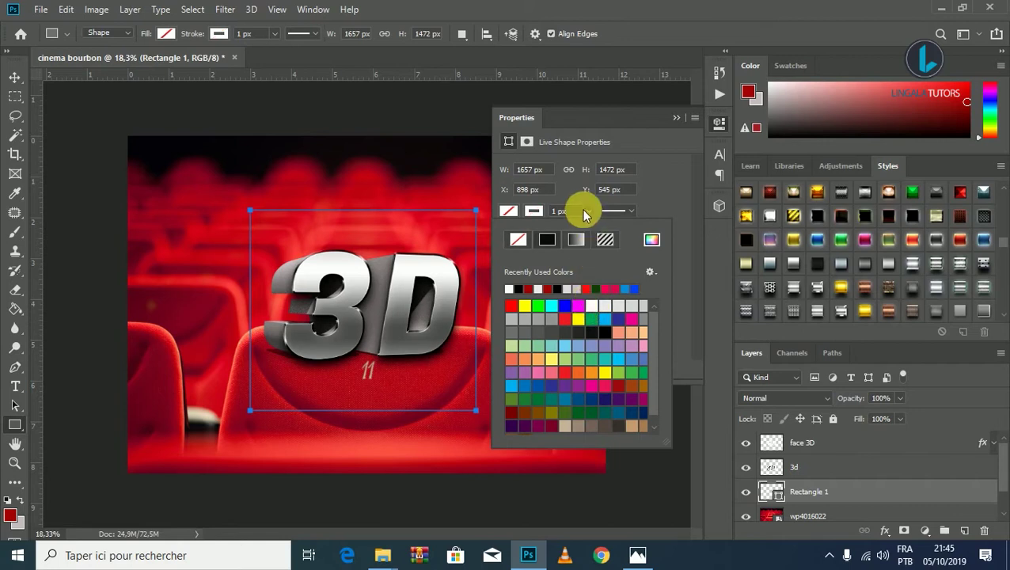
pyautogui.click(631, 208)
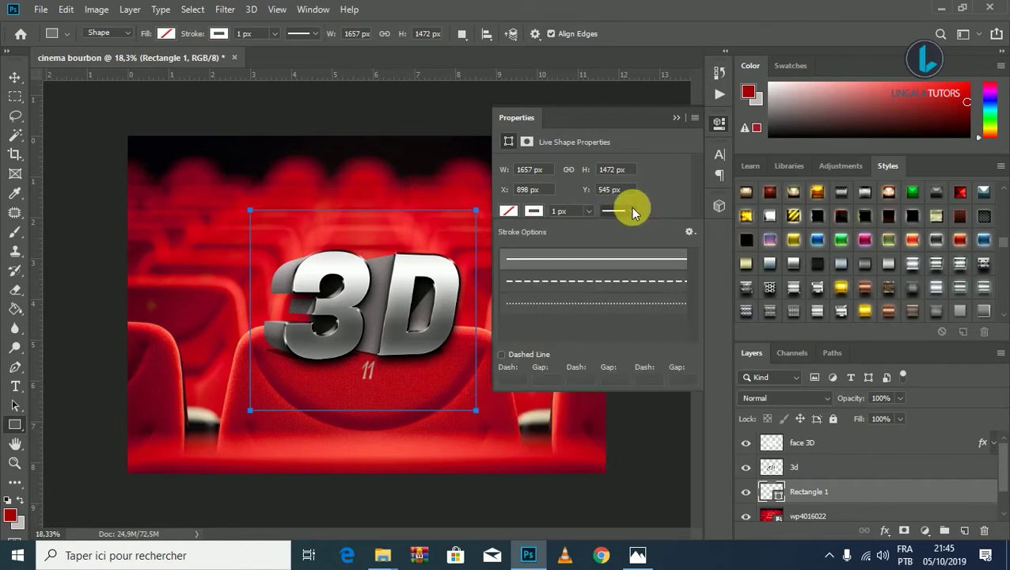
pyautogui.click(595, 288)
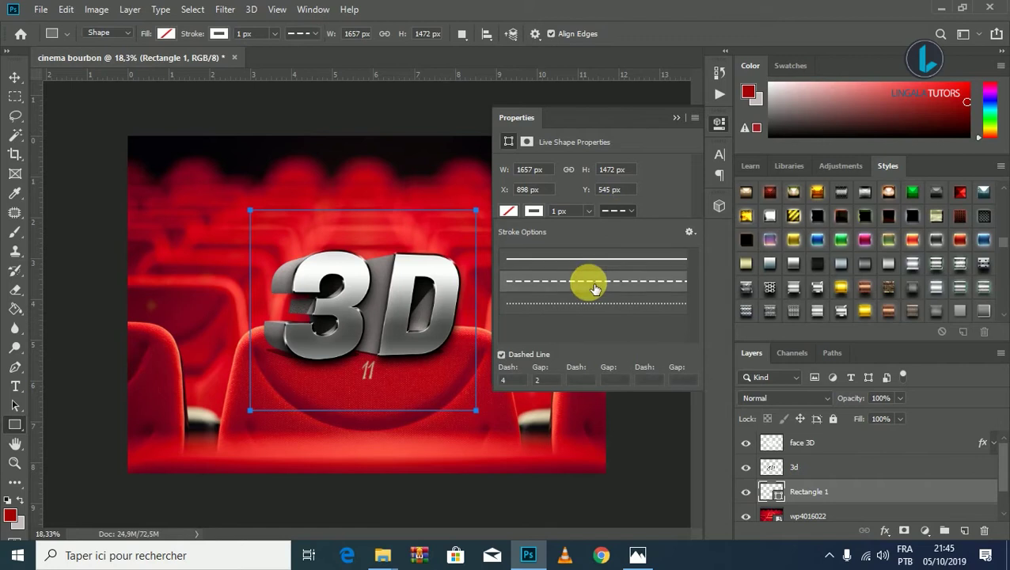
pyautogui.click(586, 212)
pyautogui.click(586, 212)
pyautogui.moveTo(586, 230); pyautogui.dragTo(597, 231)
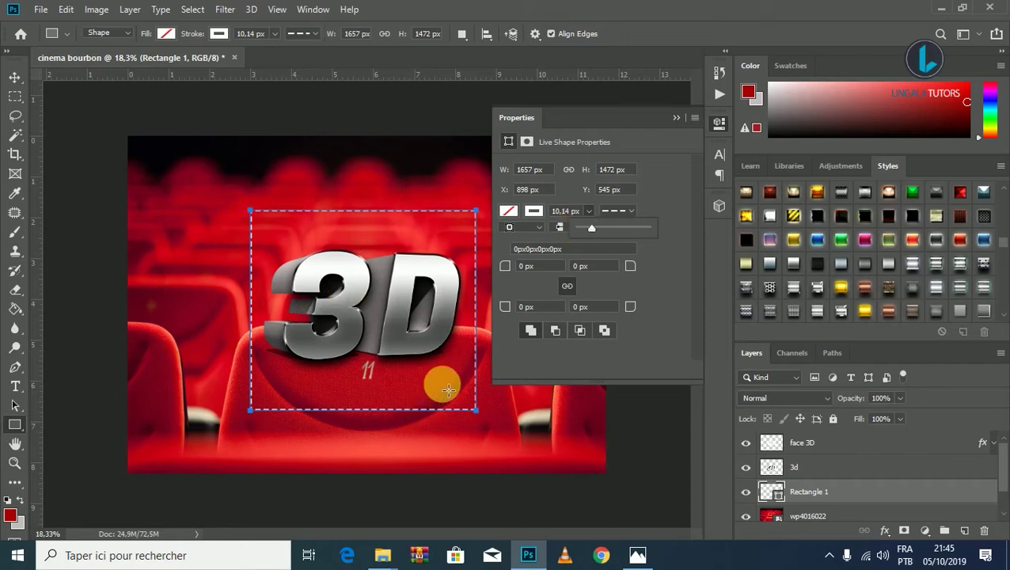
pyautogui.click(14, 77)
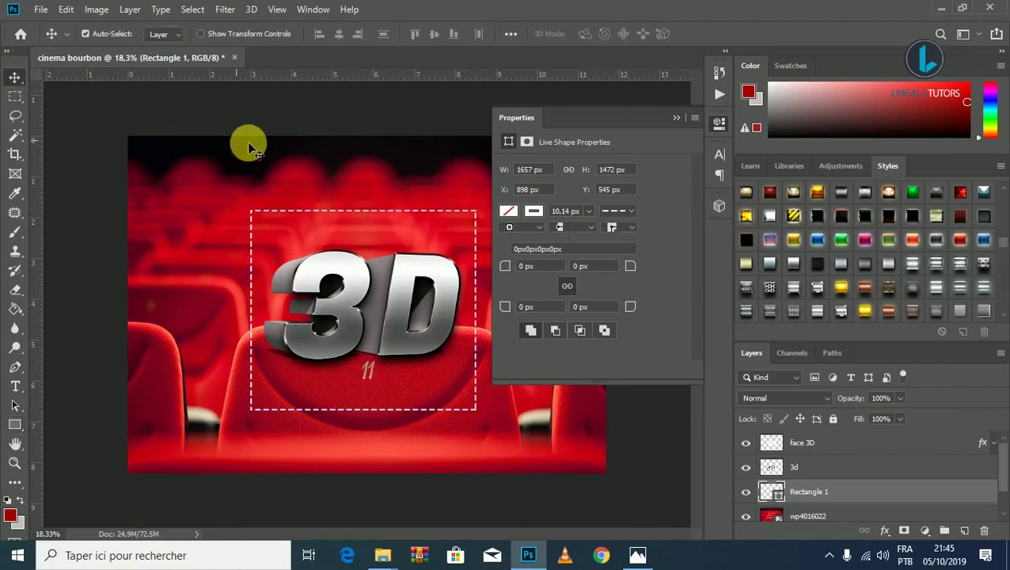
# Enlarge the dashed frame to about 110% width and 107% height with Free Transform
pyautogui.click(676, 118)
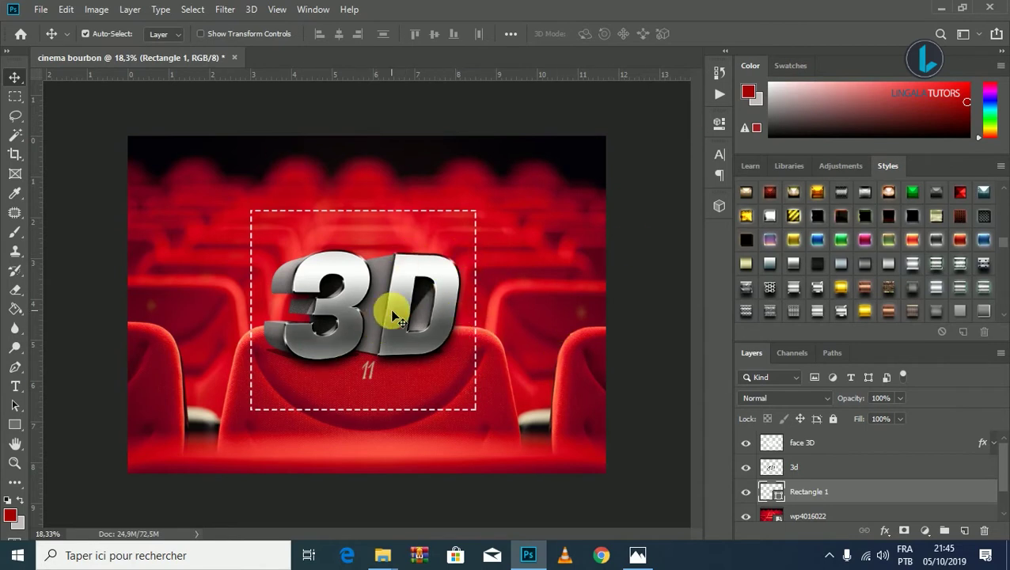
pyautogui.scroll(2, 394, 317)
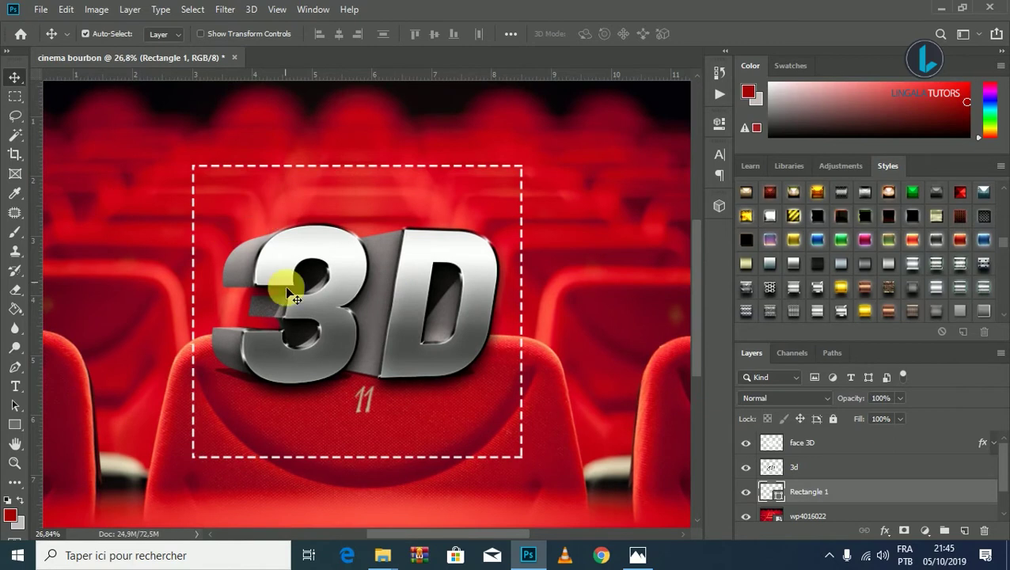
pyautogui.press('ctrl')
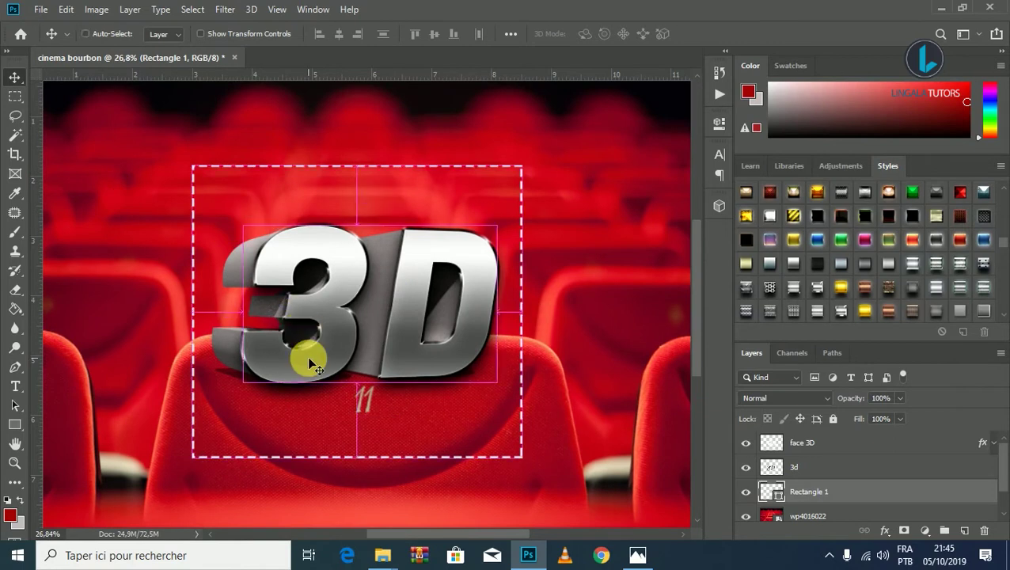
pyautogui.hotkey('ctrl', 't')
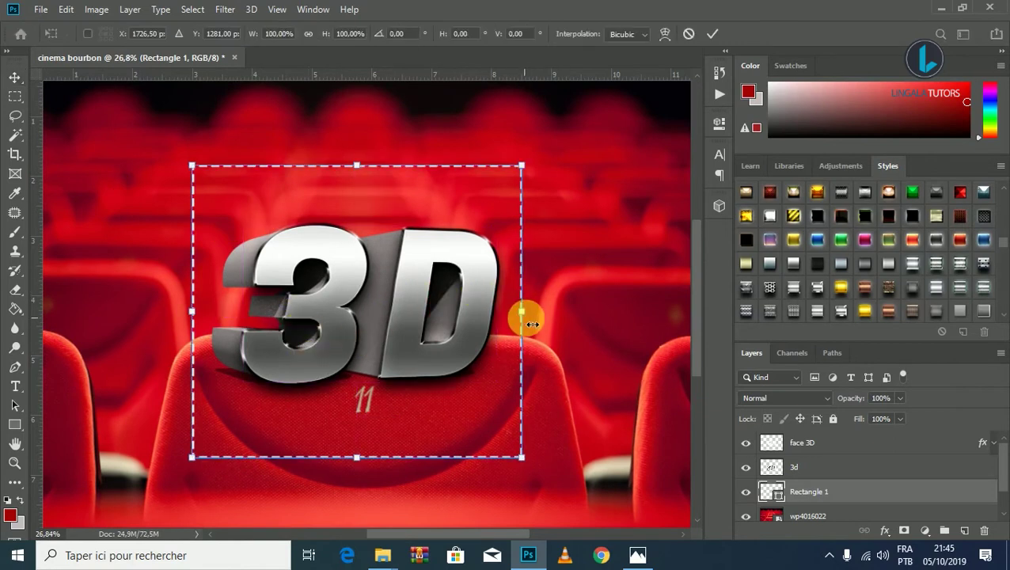
pyautogui.moveTo(524, 321); pyautogui.dragTo(539, 320)
pyautogui.moveTo(197, 318); pyautogui.dragTo(180, 323)
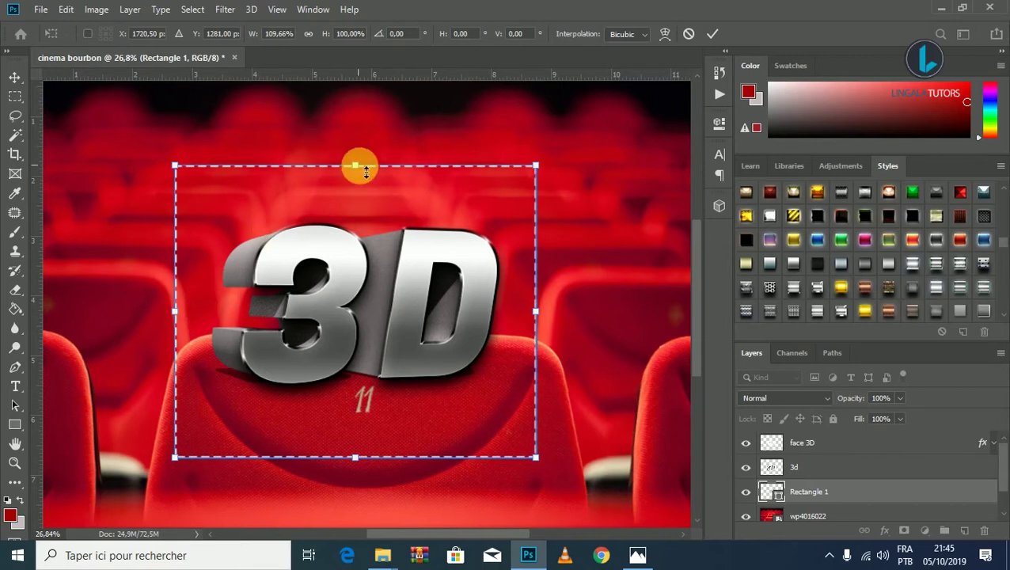
pyautogui.moveTo(364, 172); pyautogui.dragTo(370, 152)
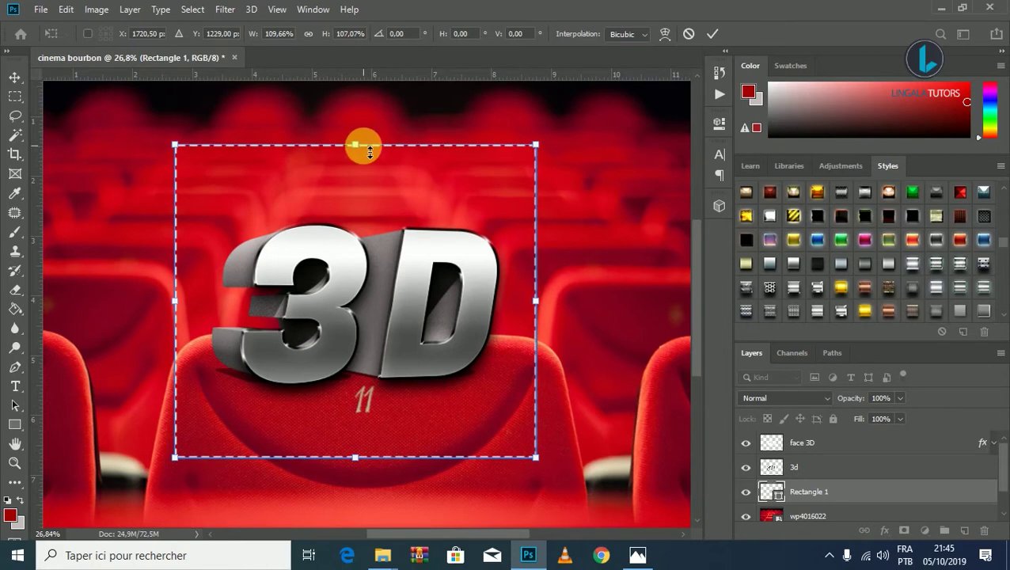
pyautogui.press('Return')
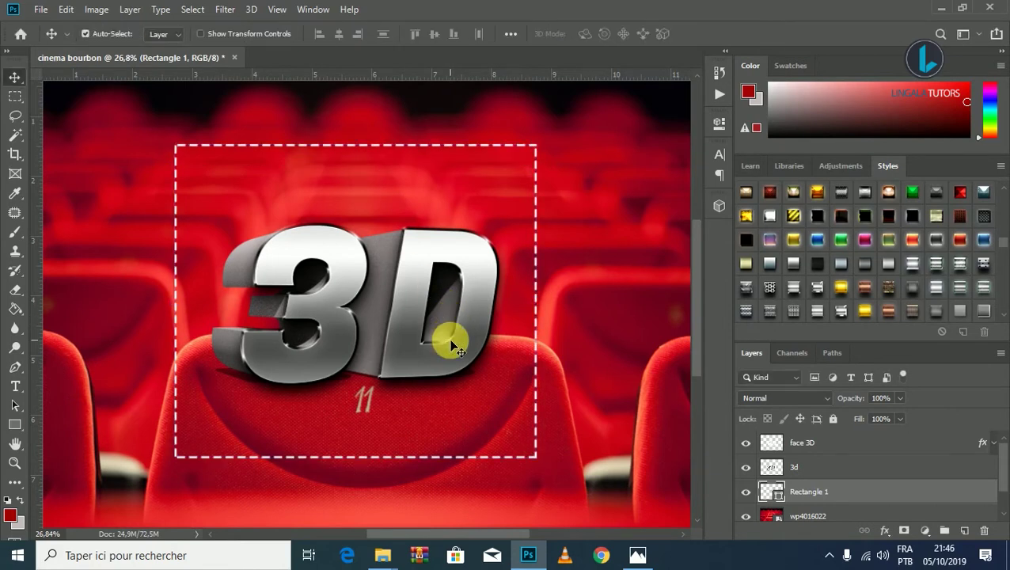
pyautogui.hotkey('ctrl', '-')
pyautogui.scroll(-1, 449, 339)
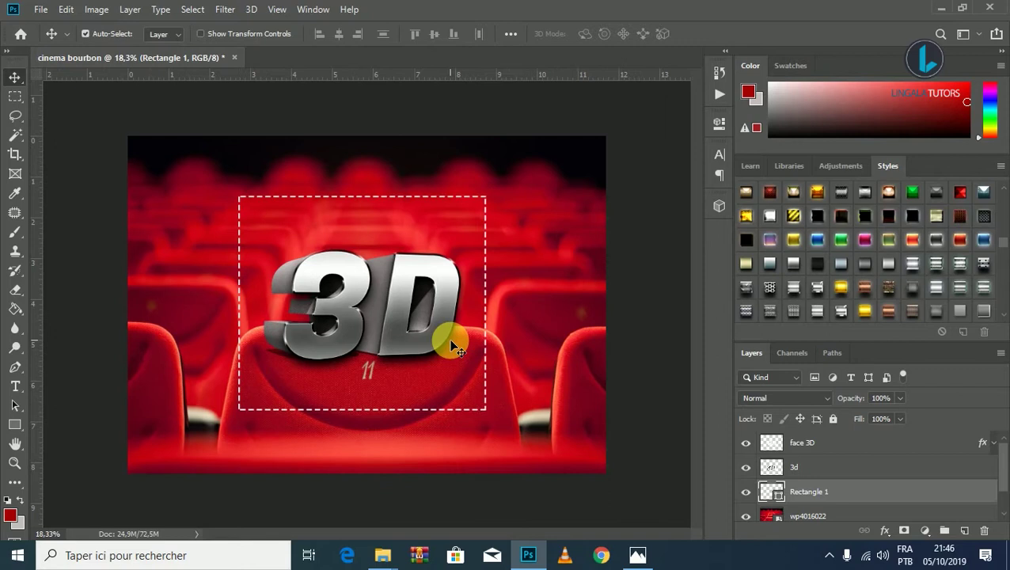
# Start a text layer above the frame and shrink the placeholder text to 11 pt
pyautogui.click(16, 386)
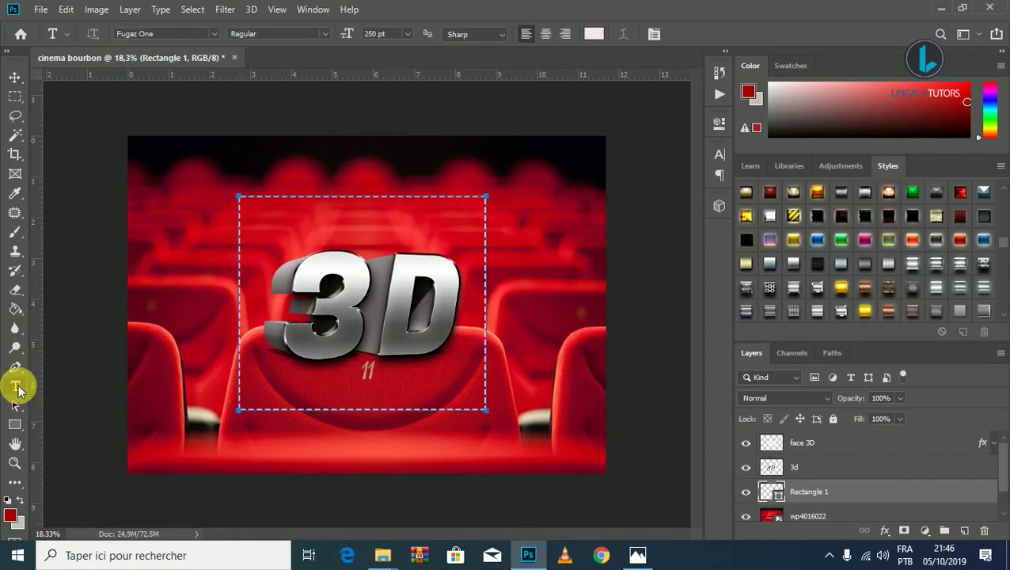
pyautogui.click(304, 190)
pyautogui.click(304, 190)
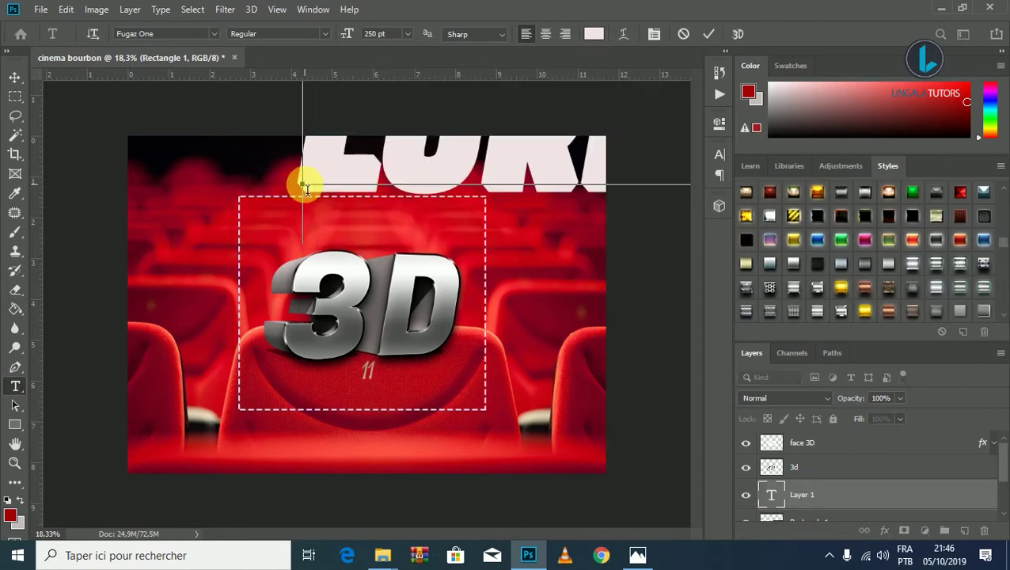
pyautogui.doubleClick(521, 196)
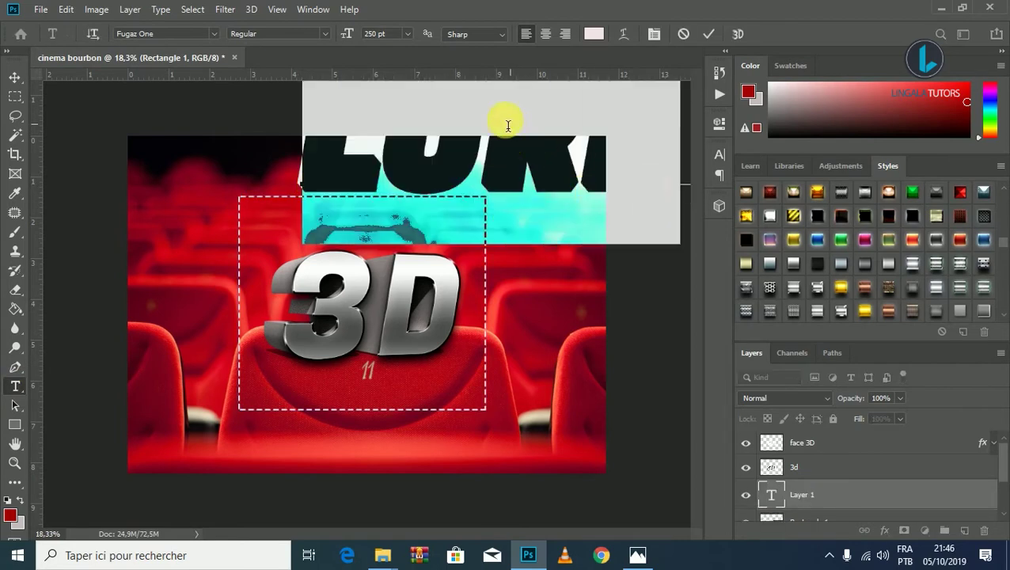
pyautogui.click(406, 33)
pyautogui.click(387, 133)
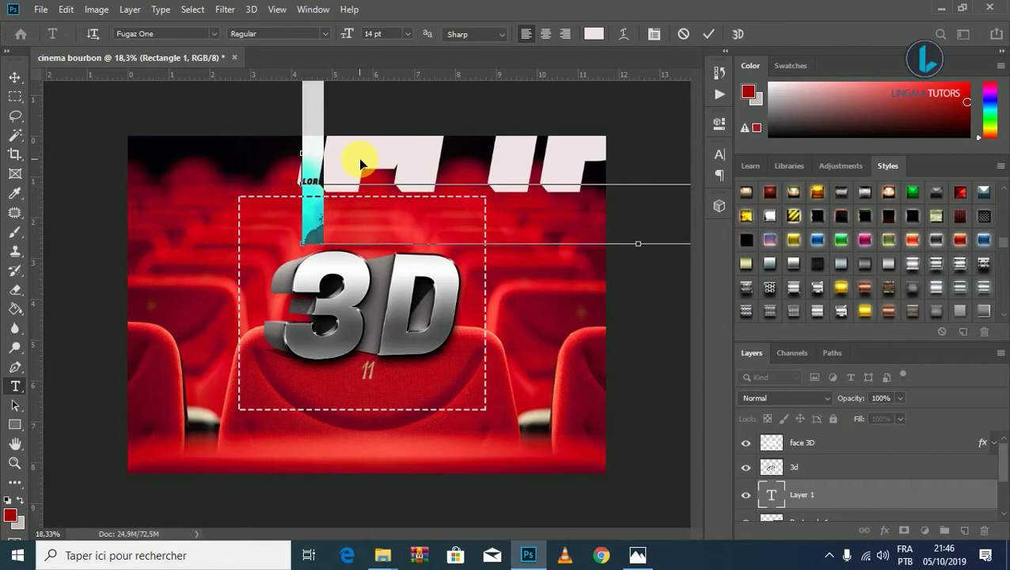
pyautogui.hotkey('ctrl', 'a')
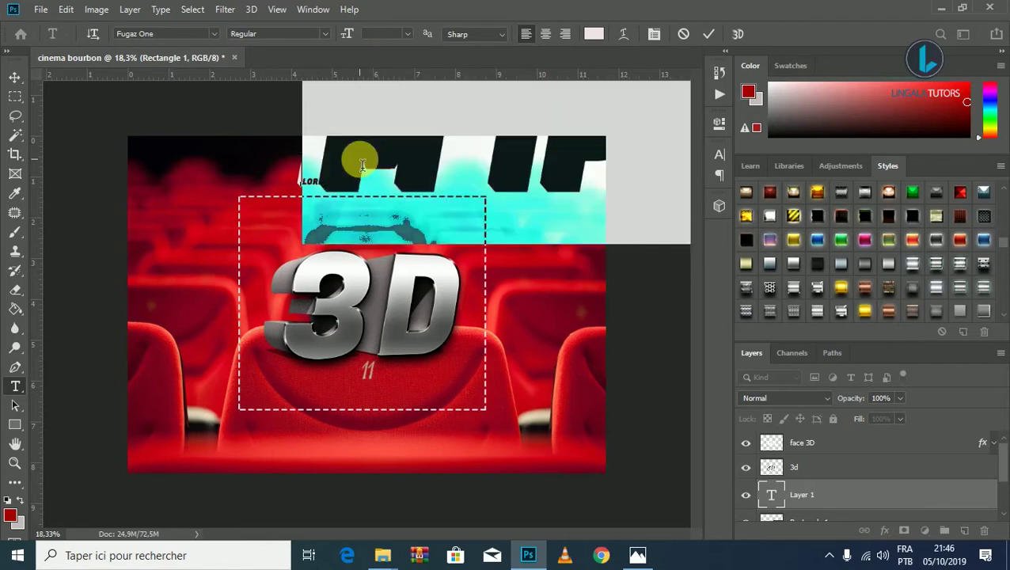
pyautogui.click(406, 34)
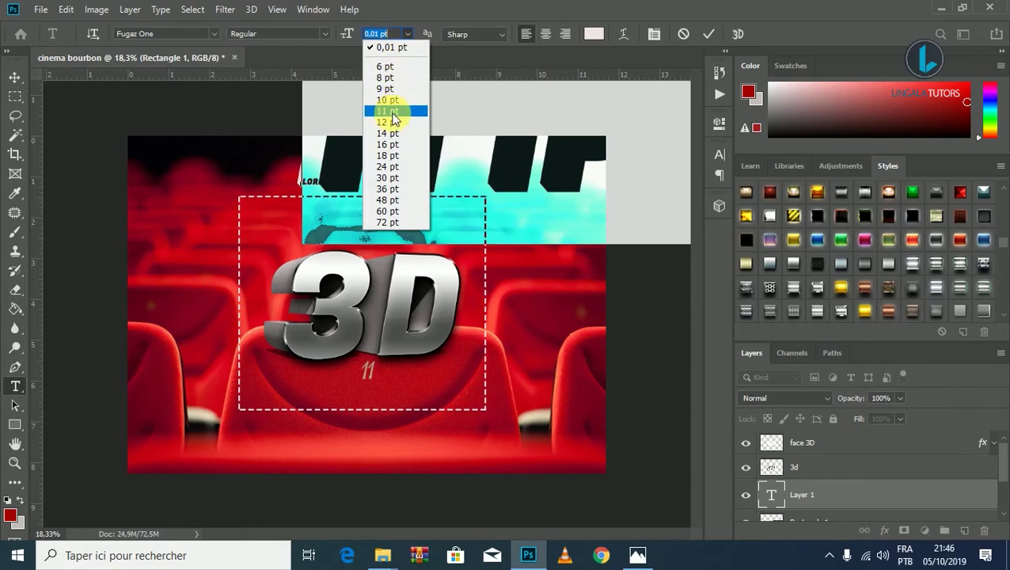
pyautogui.click(393, 111)
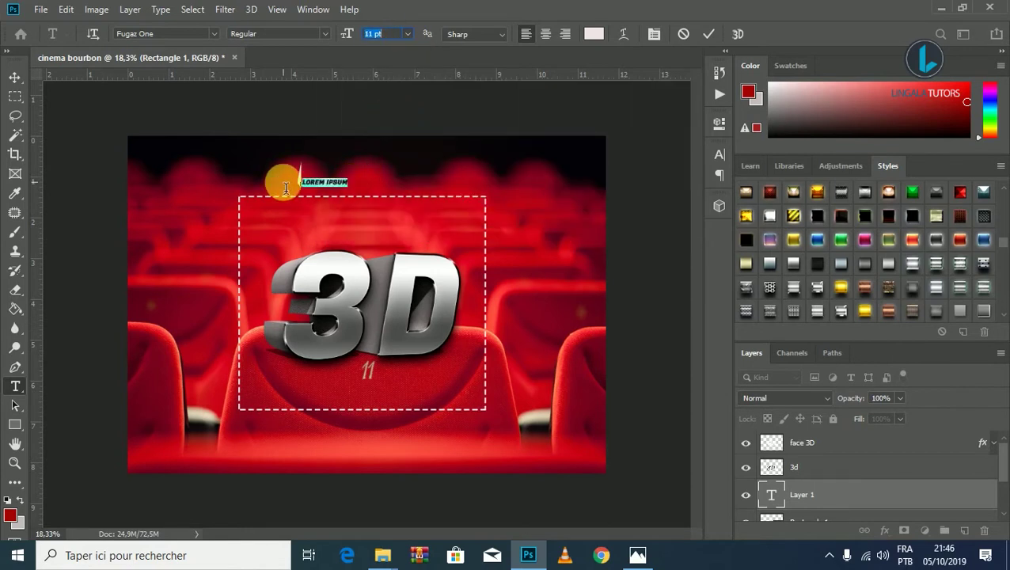
# Type 'CINEMA' in white Fugaz One and enlarge it to 60 pt
pyautogui.write('C')
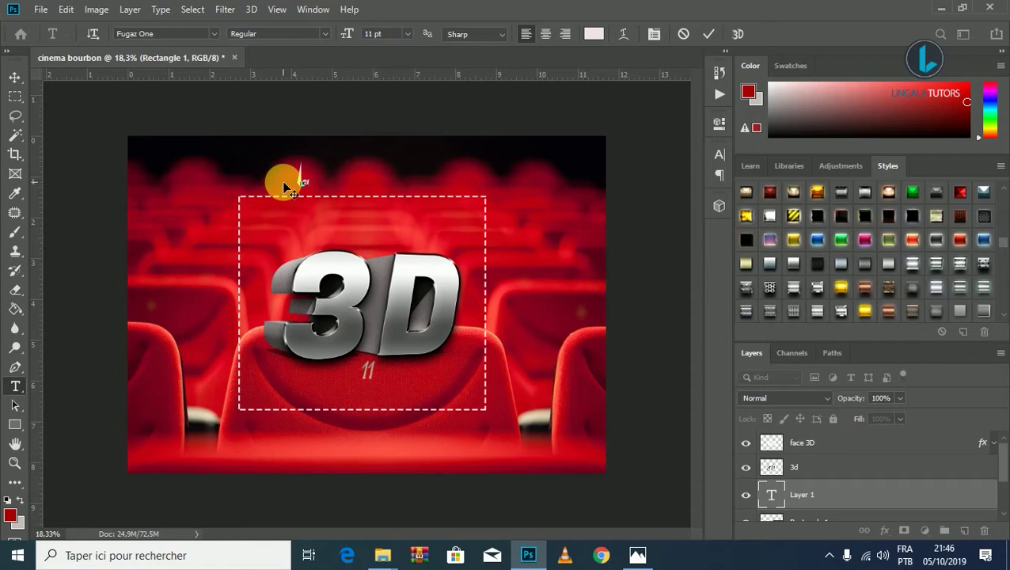
pyautogui.write('INEMA')
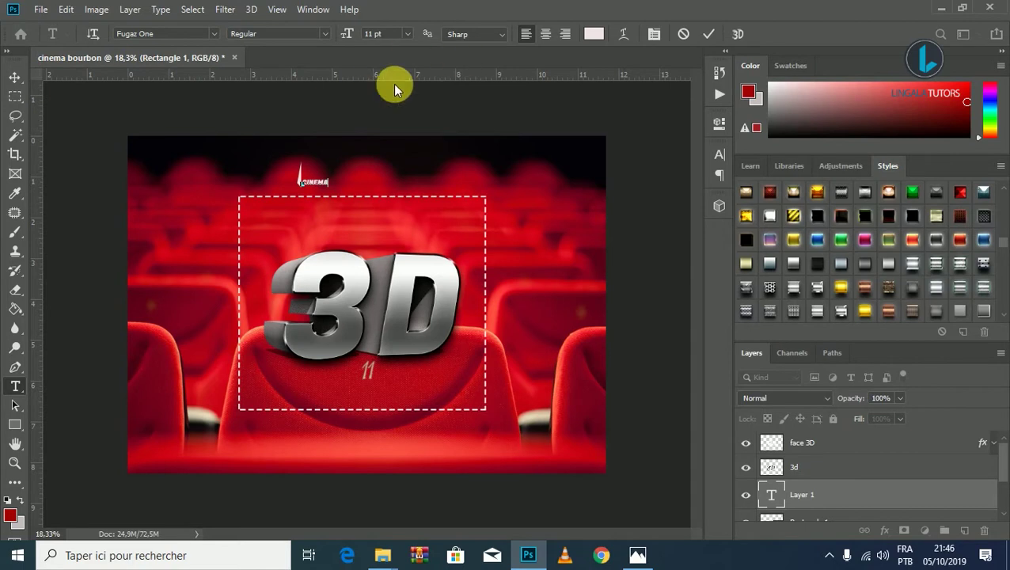
pyautogui.doubleClick(326, 183)
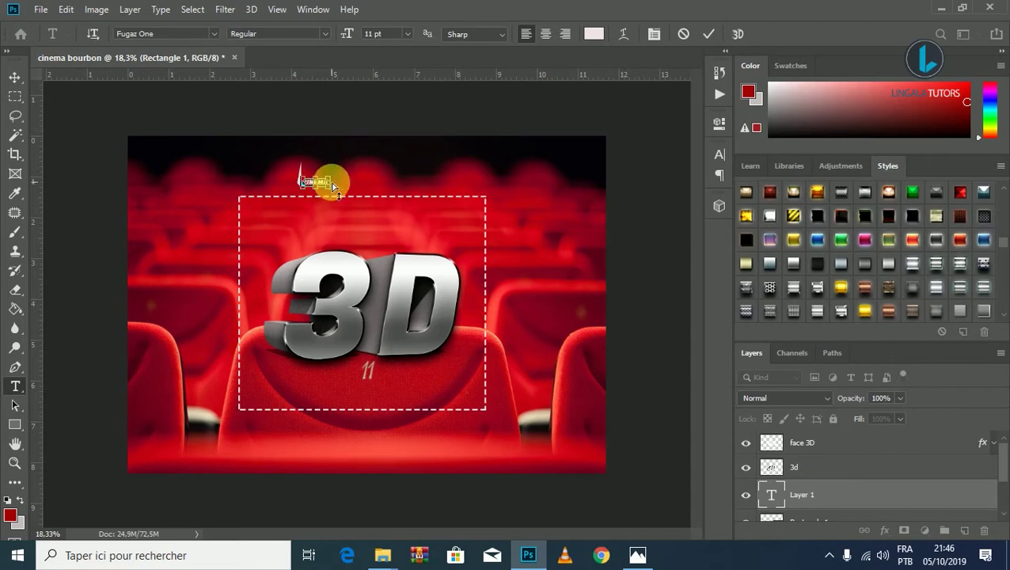
pyautogui.click(403, 35)
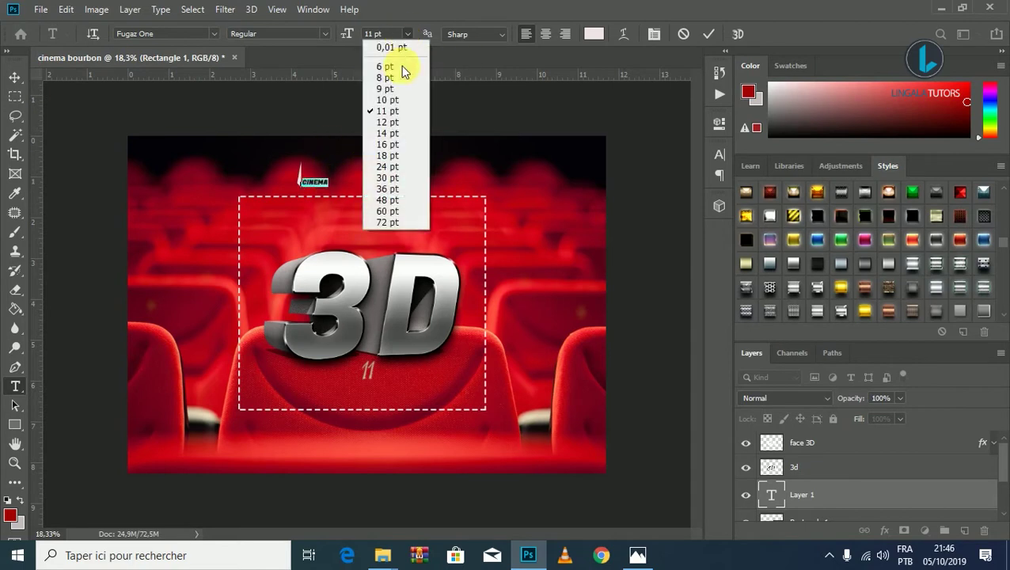
pyautogui.click(391, 178)
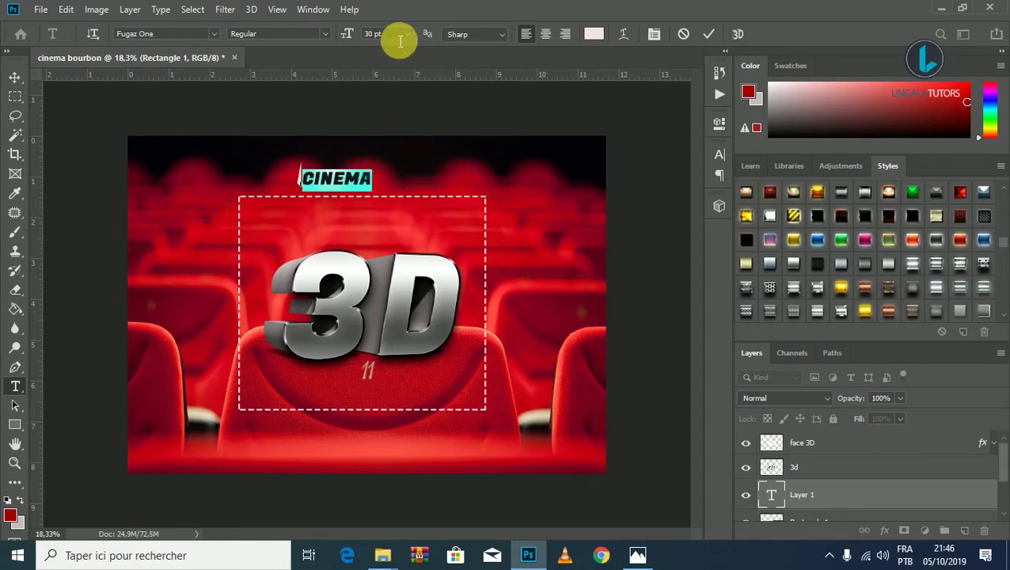
pyautogui.click(407, 36)
pyautogui.click(393, 211)
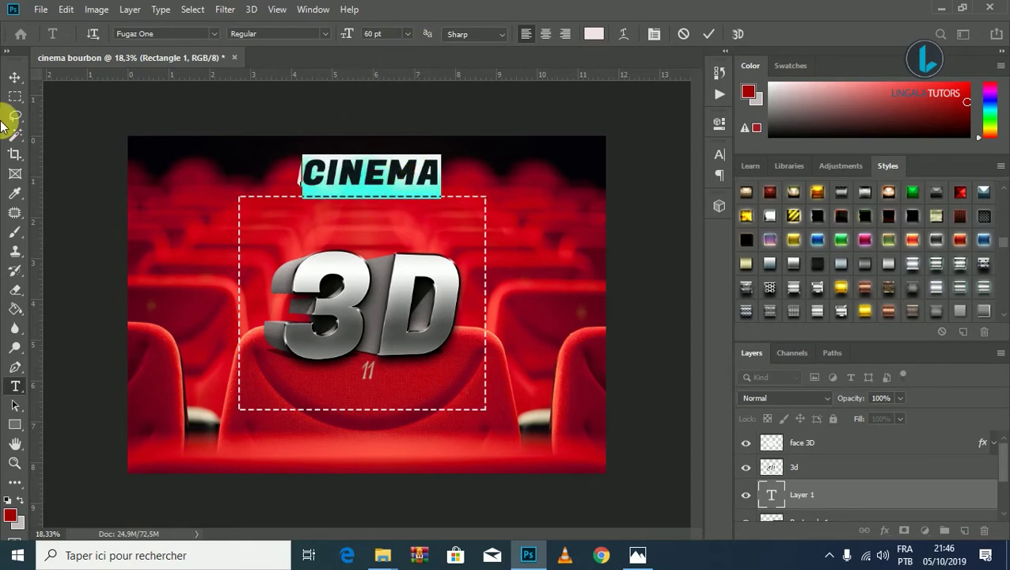
pyautogui.click(15, 78)
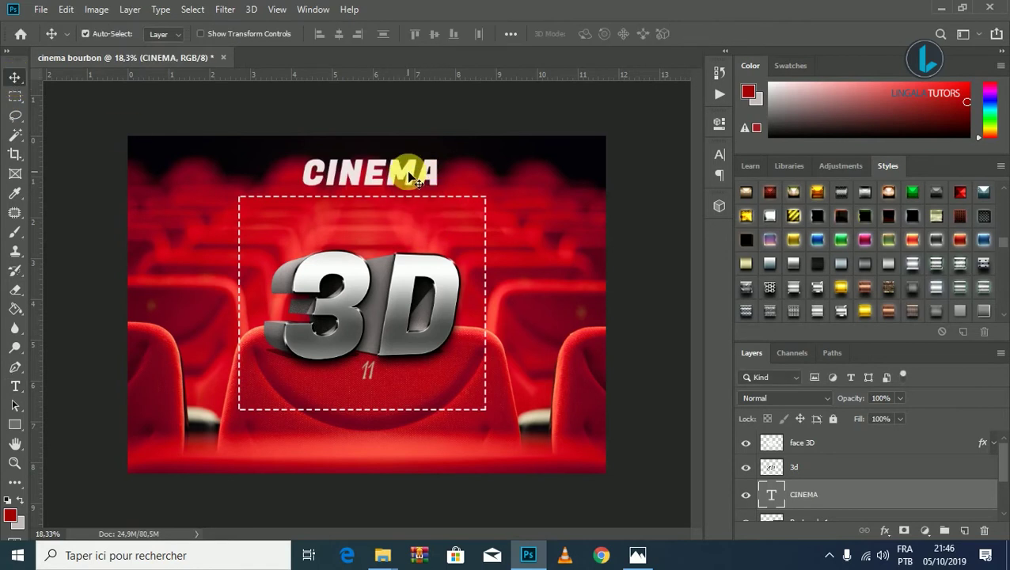
# Drag the dashed frame down, nudging the 3D face and seats background in passing
pyautogui.click(378, 416)
pyautogui.moveTo(378, 415); pyautogui.dragTo(380, 440)
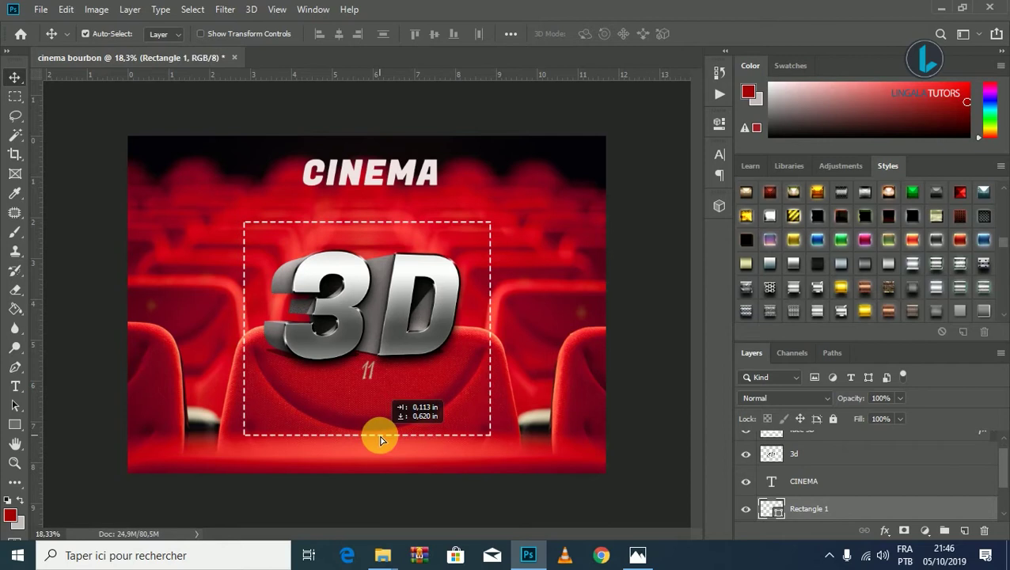
pyautogui.moveTo(388, 331)
pyautogui.mouseDown()
pyautogui.moveTo(391, 353)
pyautogui.moveTo(409, 351)
pyautogui.mouseUp()
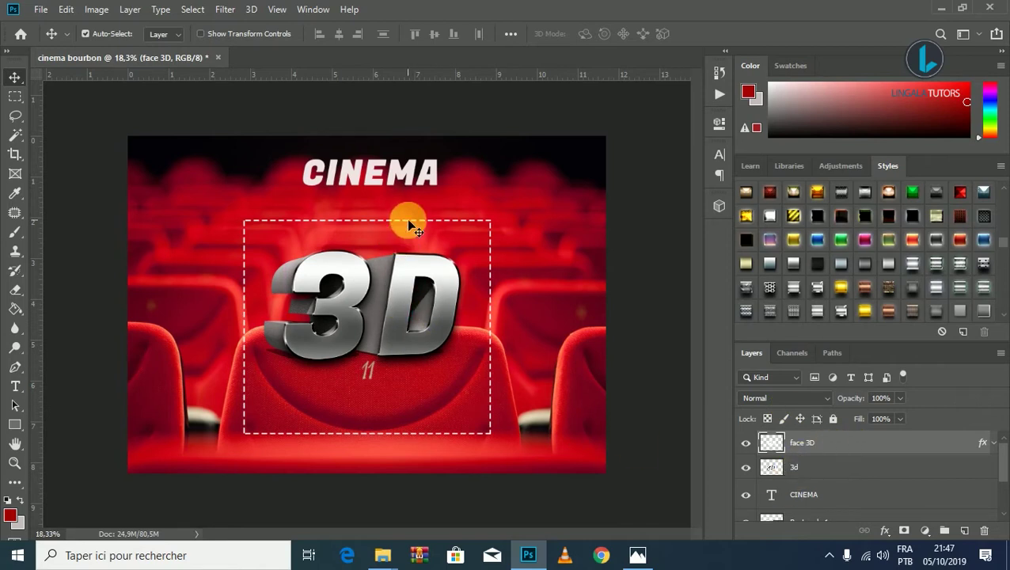
pyautogui.moveTo(408, 226); pyautogui.dragTo(410, 231)
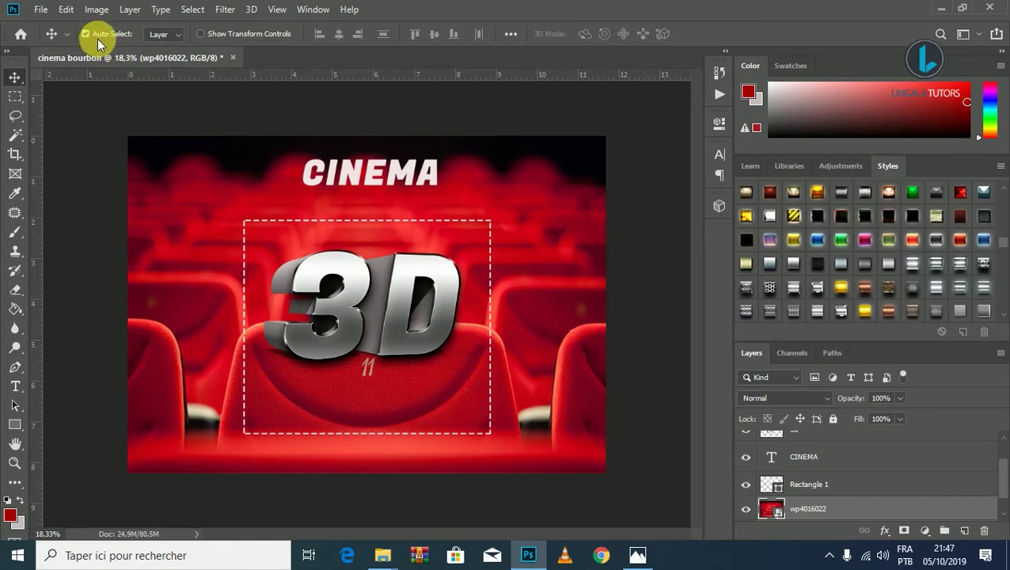
pyautogui.click(398, 234)
# Turn off Auto-Select, reselect Rectangle 1 and reposition the dashed frame
pyautogui.click(85, 34)
pyautogui.click(811, 481)
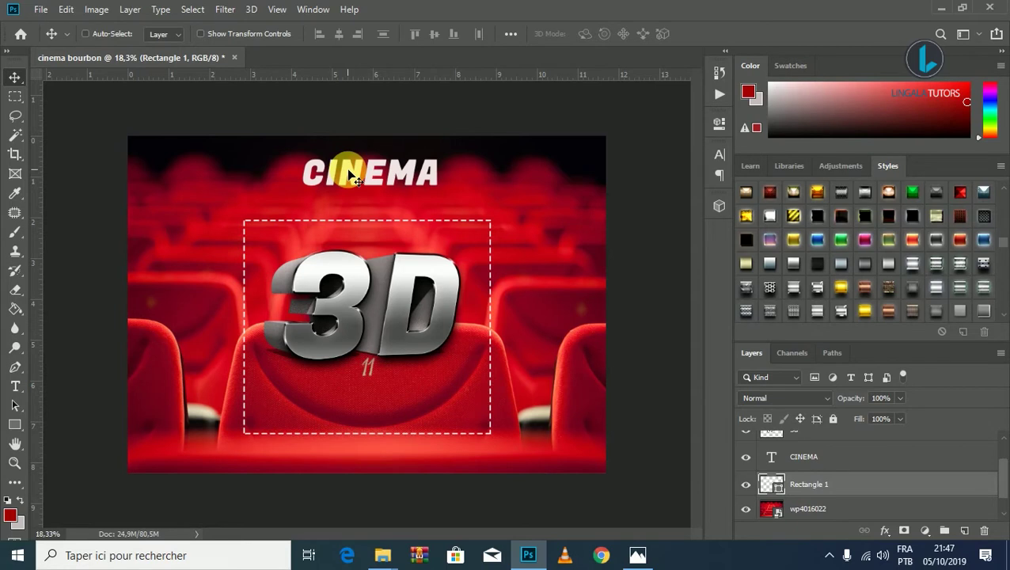
pyautogui.moveTo(348, 169); pyautogui.dragTo(349, 170)
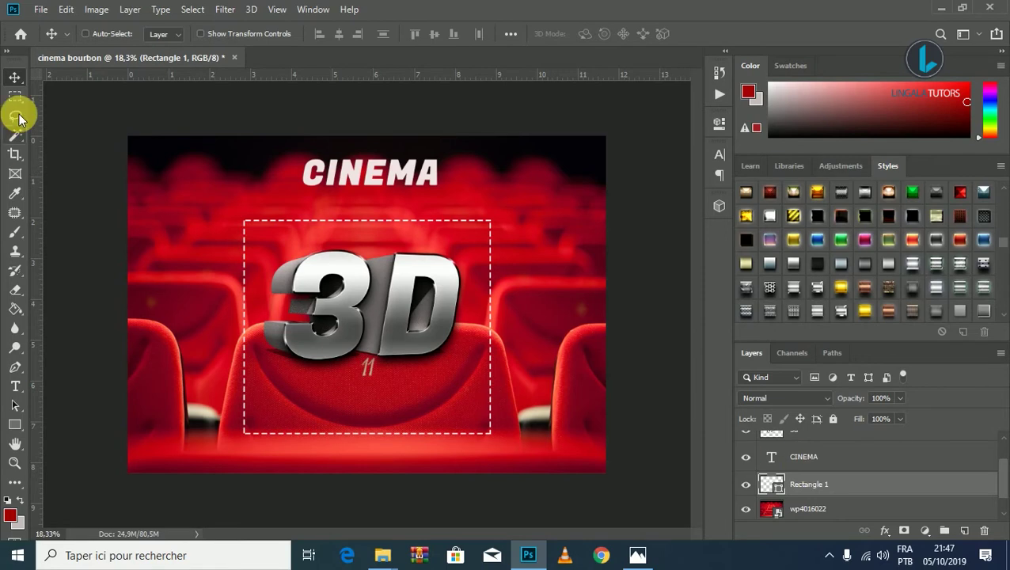
# With Auto-Select back on, shift the CINEMA title down slightly and nudge the seats background
pyautogui.click(86, 33)
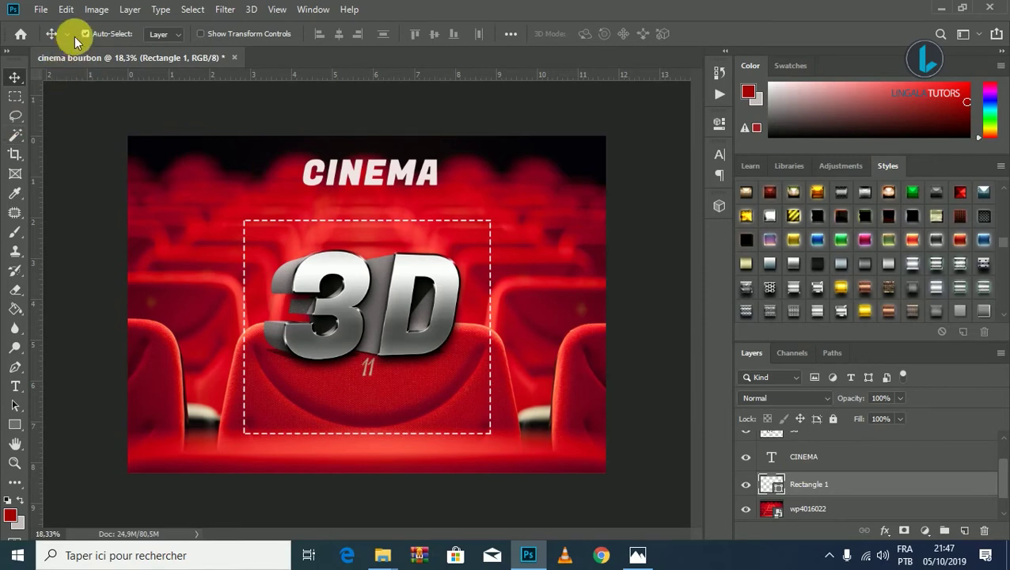
pyautogui.click(332, 170)
pyautogui.moveTo(331, 170); pyautogui.dragTo(329, 183)
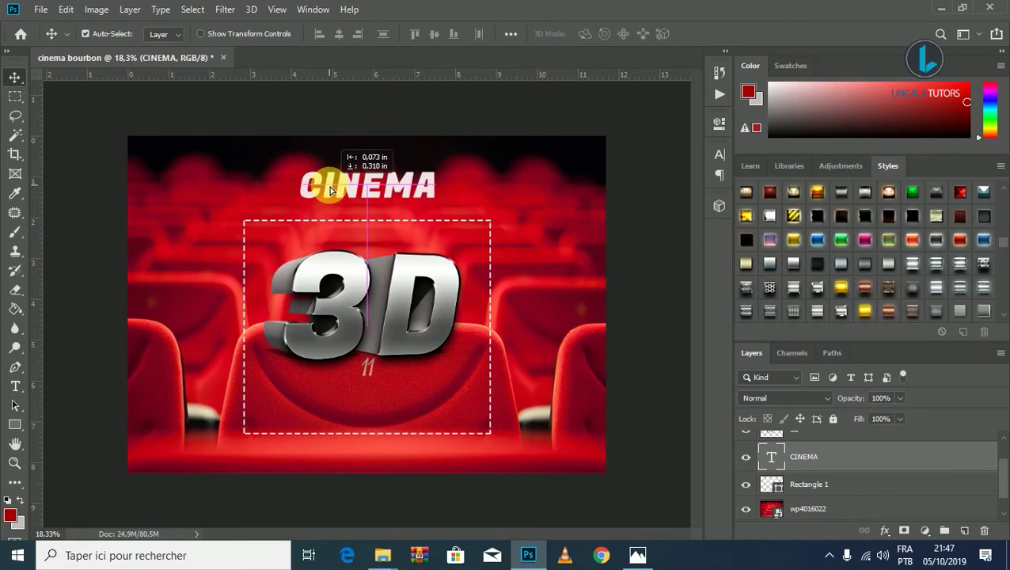
pyautogui.click(363, 218)
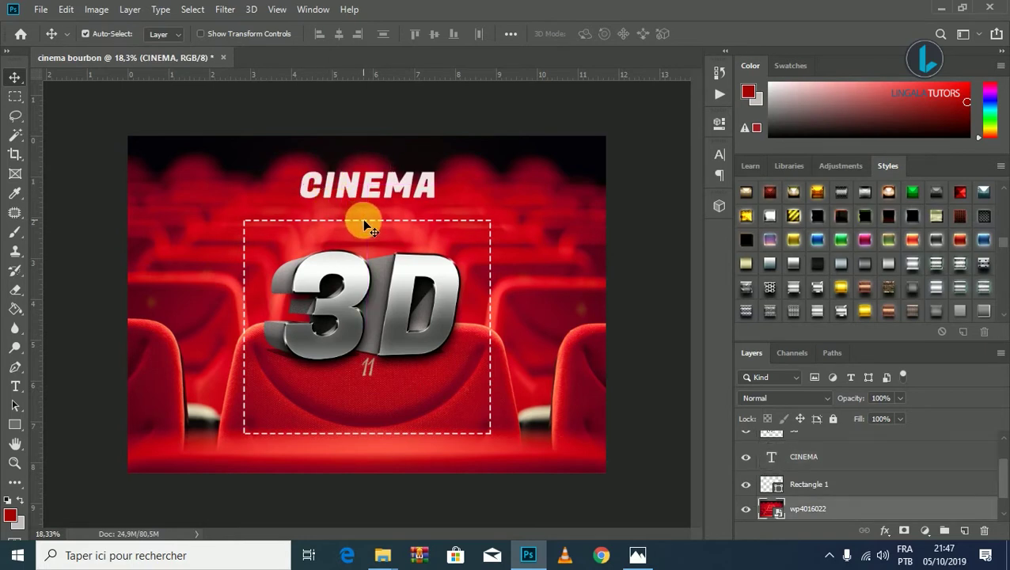
pyautogui.moveTo(364, 220); pyautogui.dragTo(364, 220)
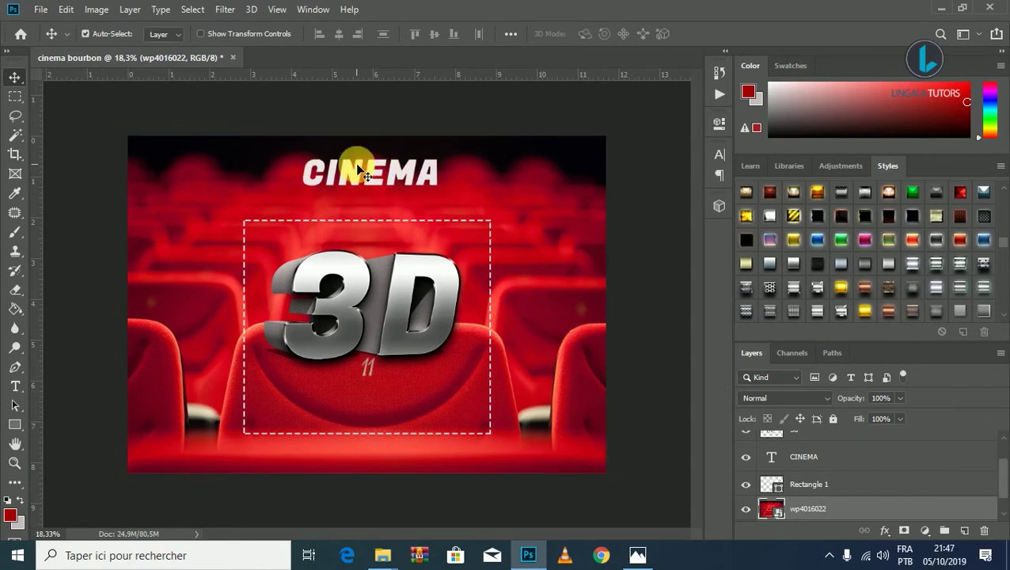
# Move CINEMA further down and right, then drag its layer below the background in the stack
pyautogui.moveTo(356, 165); pyautogui.dragTo(357, 187)
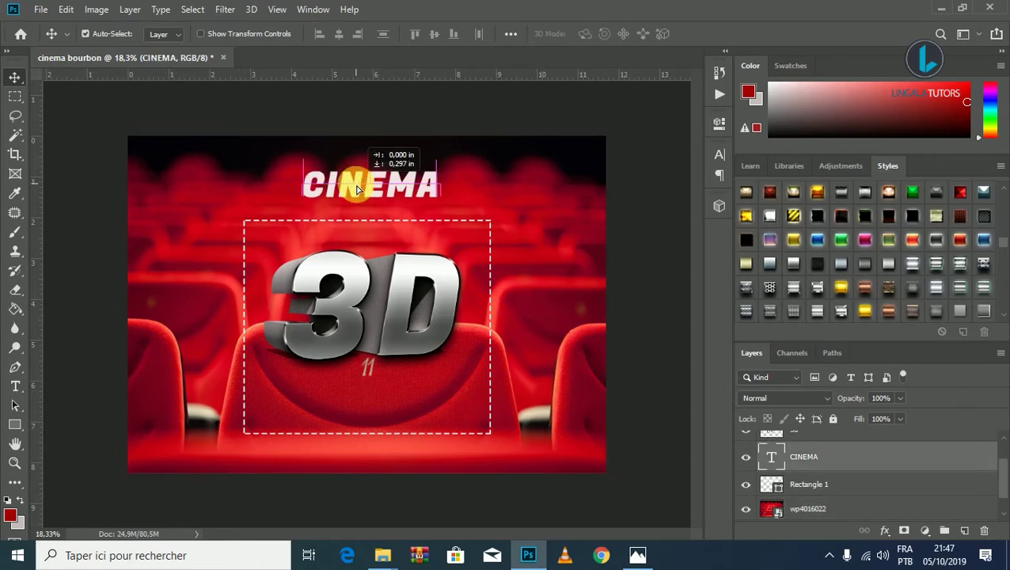
pyautogui.moveTo(357, 190); pyautogui.dragTo(359, 197)
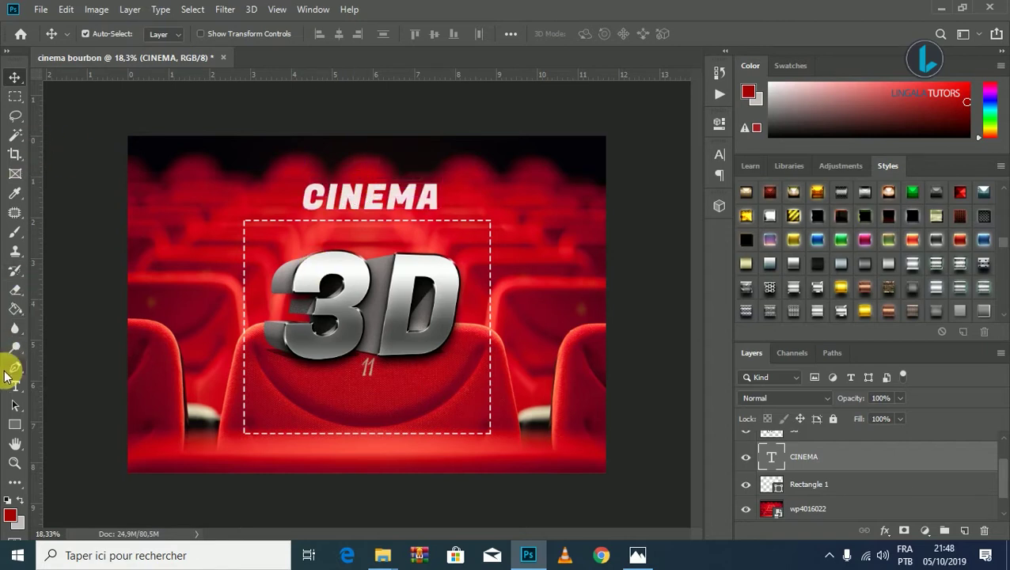
pyautogui.moveTo(831, 462)
pyautogui.mouseDown()
pyautogui.moveTo(955, 516)
pyautogui.moveTo(964, 531)
pyautogui.mouseUp()
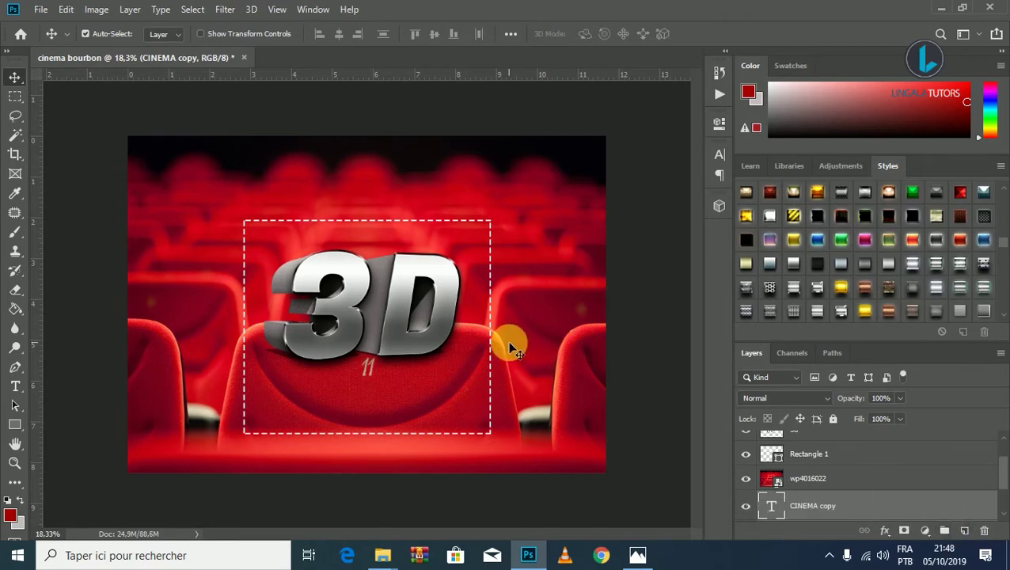
# Undo the accidental CINEMA duplicate and raise CINEMA above the photo and rectangle with Ctrl+]
pyautogui.hotkey('ctrl', 'z')
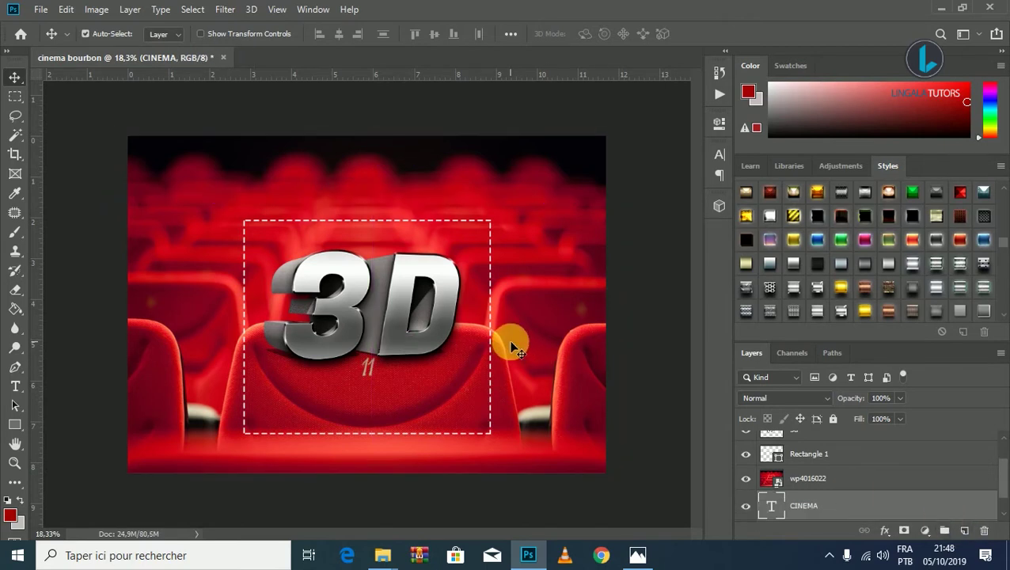
pyautogui.press('ctrl')
pyautogui.hotkey('ctrl', ']')
pyautogui.hotkey('ctrl', ']')
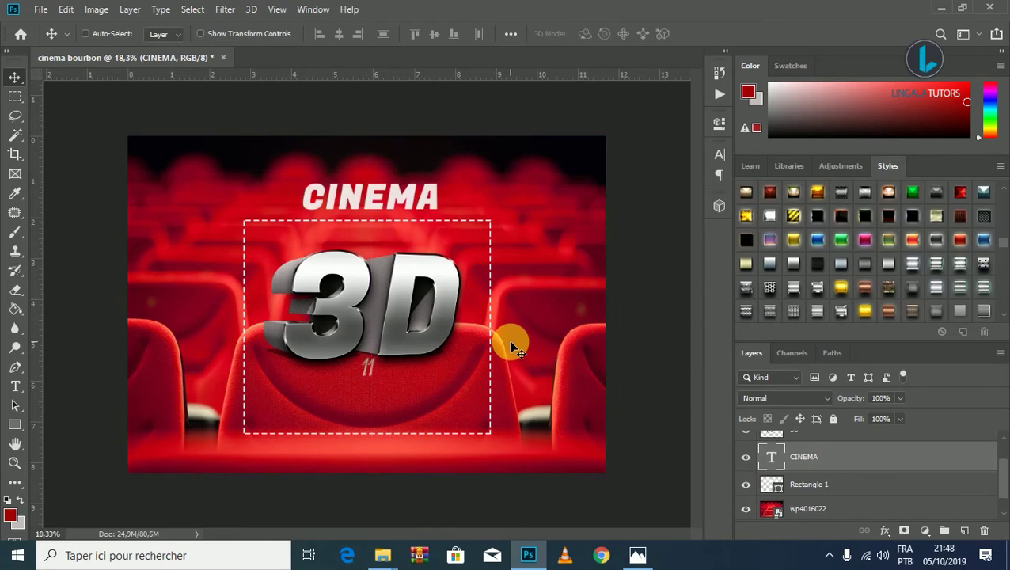
pyautogui.press('ctrl')
# Duplicate the CINEMA text layer and rename the copy 'BOURBON'
pyautogui.moveTo(860, 462); pyautogui.dragTo(970, 532)
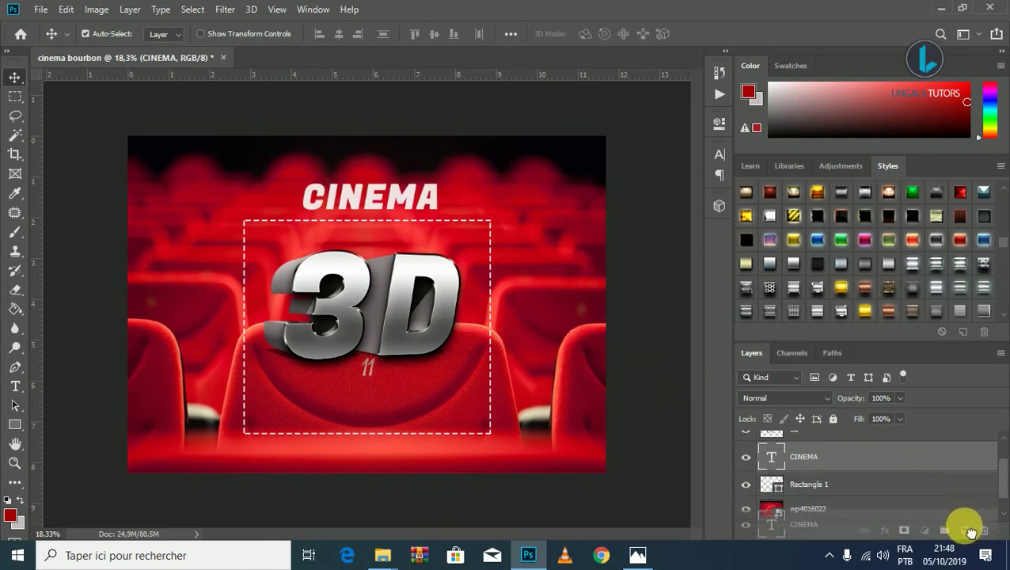
pyautogui.moveTo(970, 533); pyautogui.dragTo(971, 537)
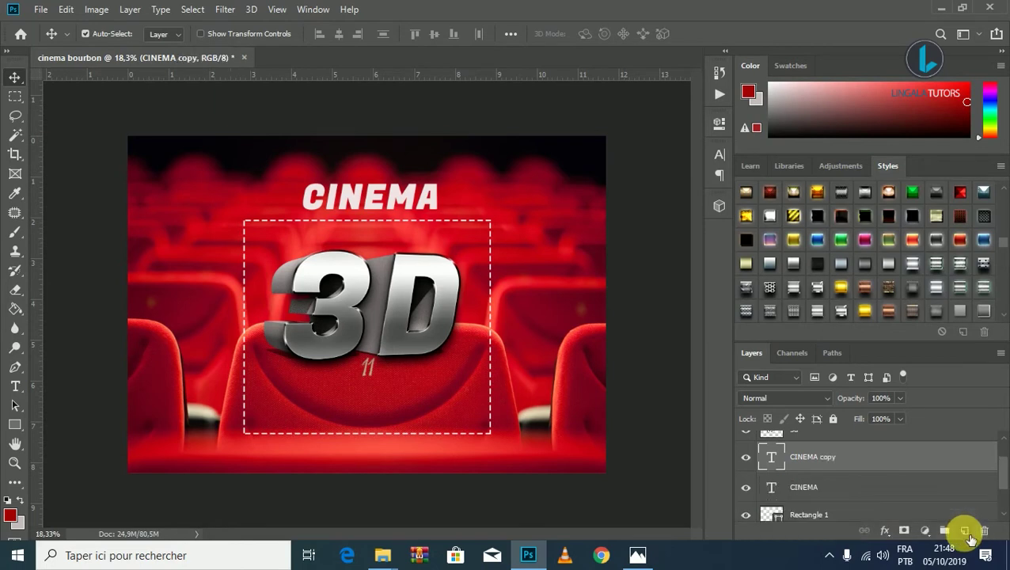
pyautogui.doubleClick(824, 460)
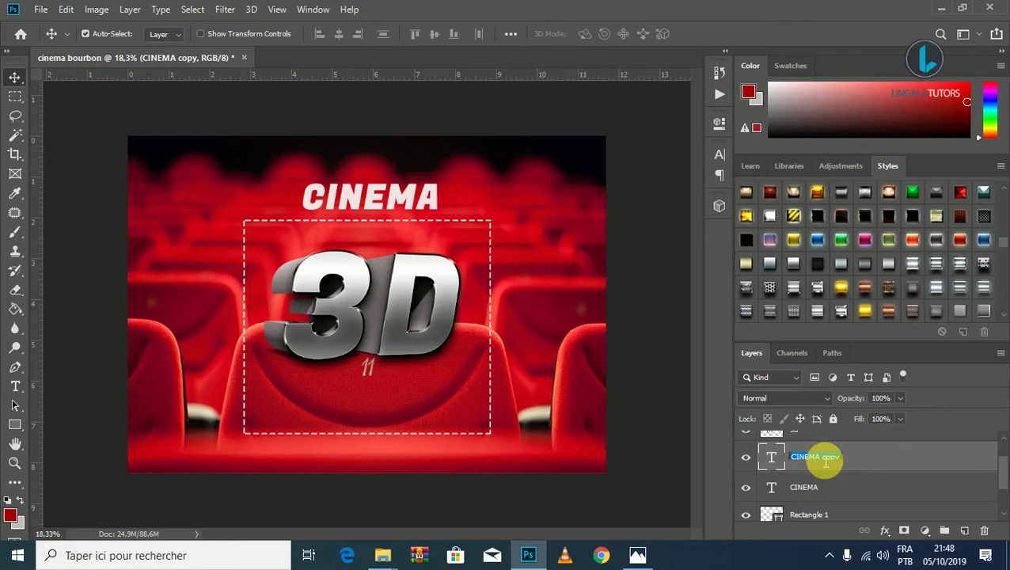
pyautogui.write('BOURB')
pyautogui.write('ON')
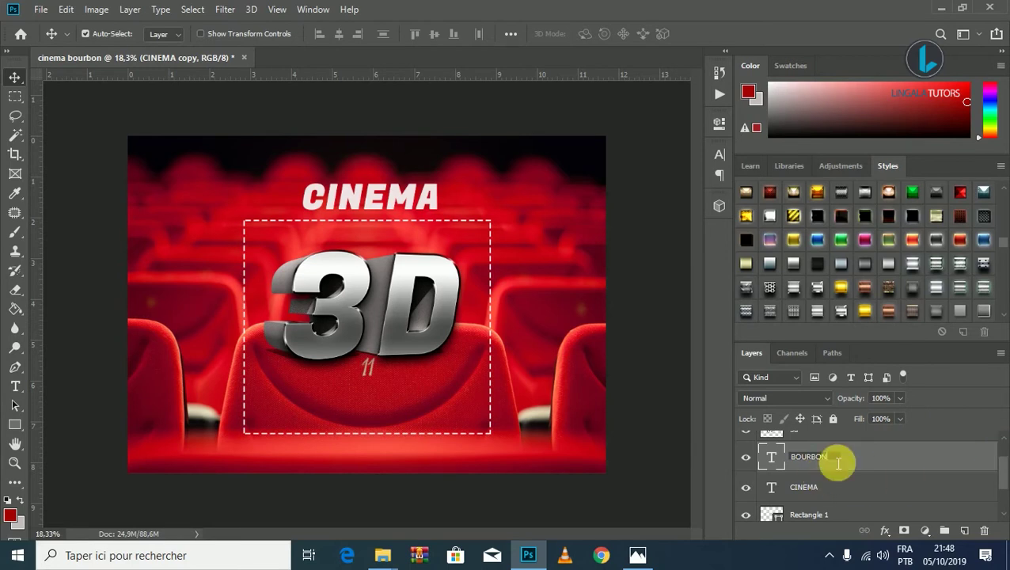
pyautogui.press('Return')
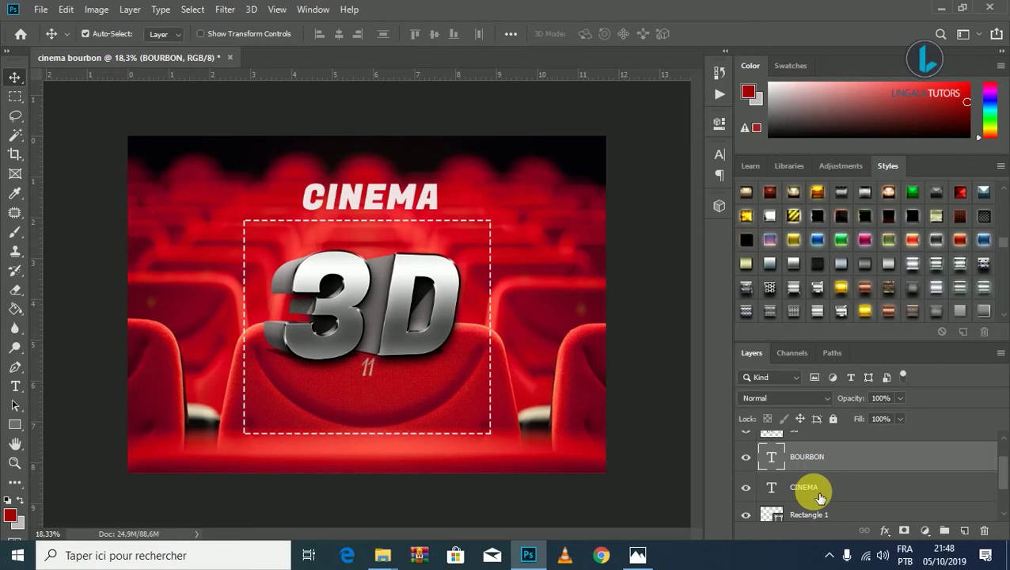
# Free Transform the copied title down into the frame below the chrome 3D text
pyautogui.hotkey('ctrl', 't')
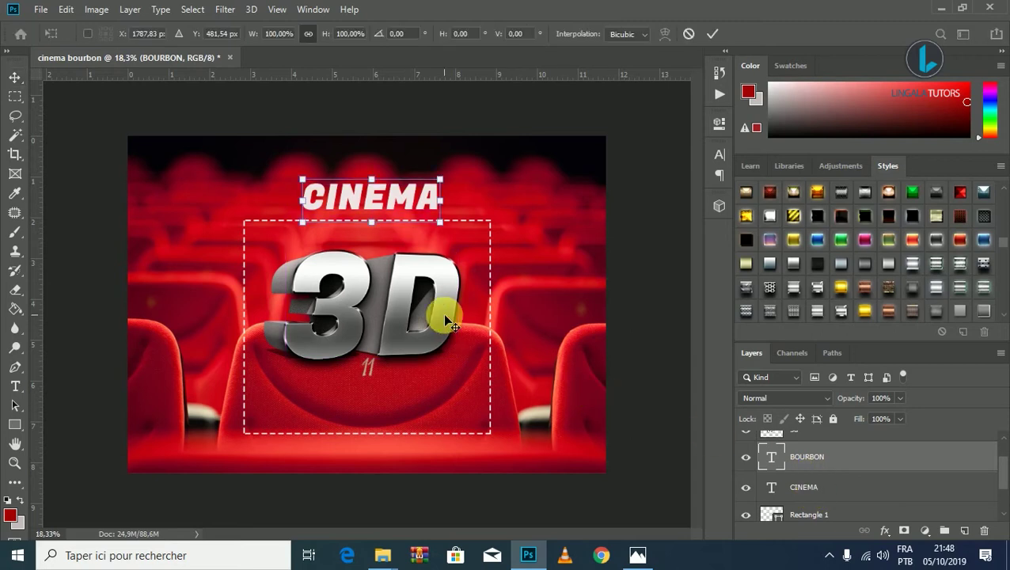
pyautogui.hotkey('shift', 'Down')
pyautogui.hotkey('shift', 'Down')
pyautogui.hotkey('shift', 'Down')
pyautogui.hotkey('shift', 'Down')
pyautogui.hotkey('shift', 'Down')
pyautogui.press('Down')
pyautogui.press('Down')
pyautogui.press('Down')
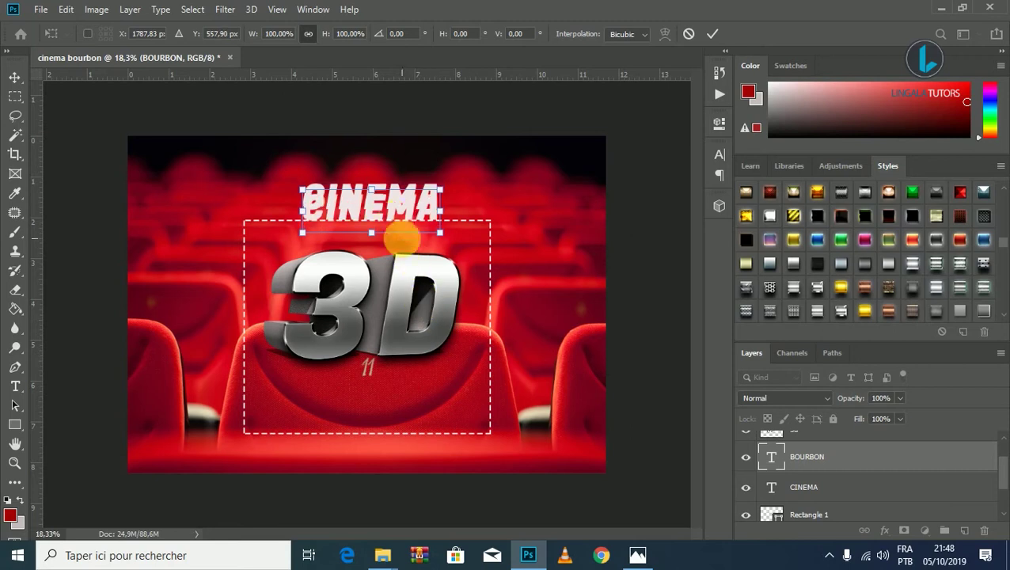
pyautogui.moveTo(391, 209); pyautogui.dragTo(395, 402)
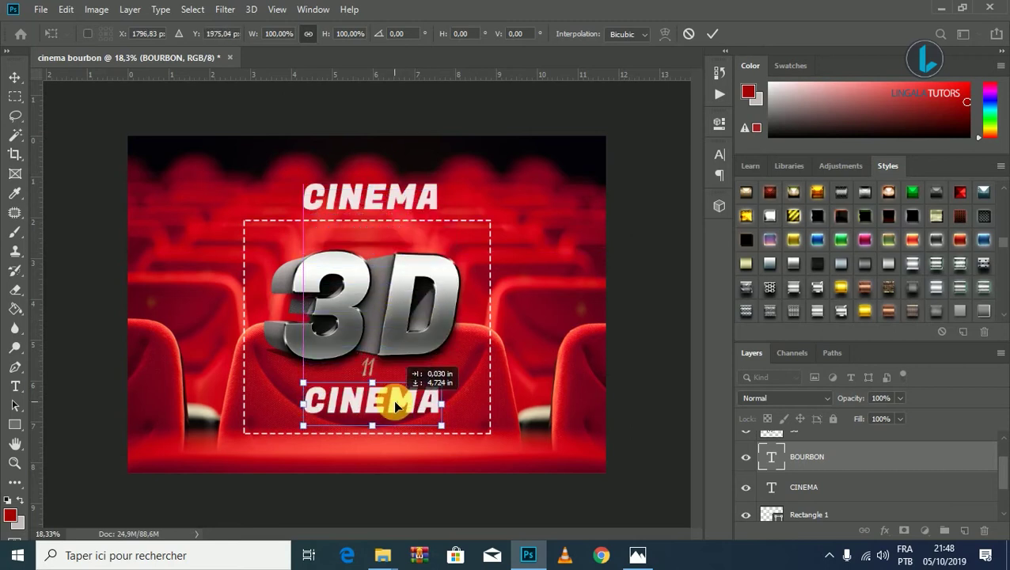
pyautogui.moveTo(395, 401); pyautogui.dragTo(383, 409)
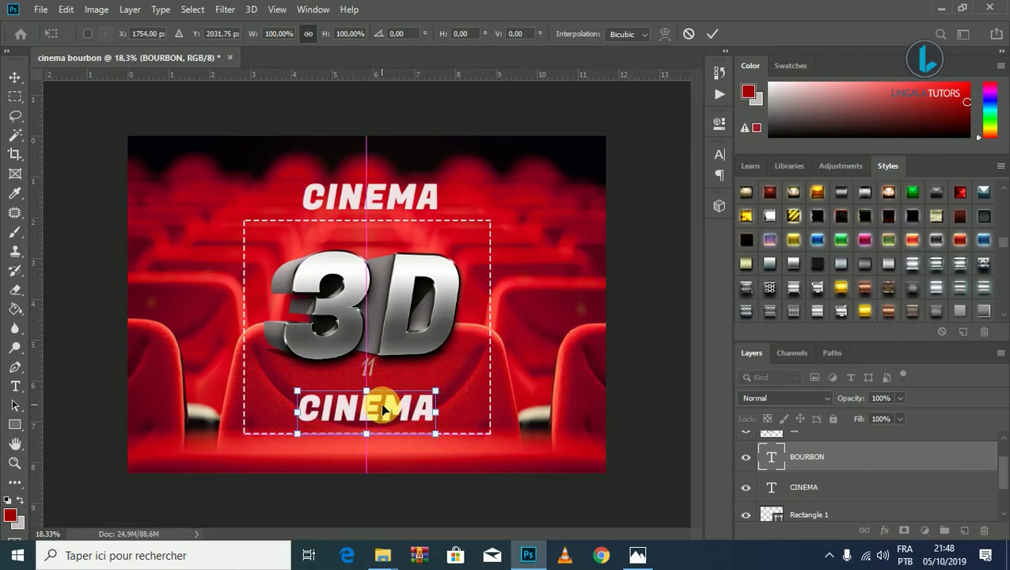
# Retype the copied title as 'BOURBON' and shift it slightly up and left
pyautogui.click(16, 388)
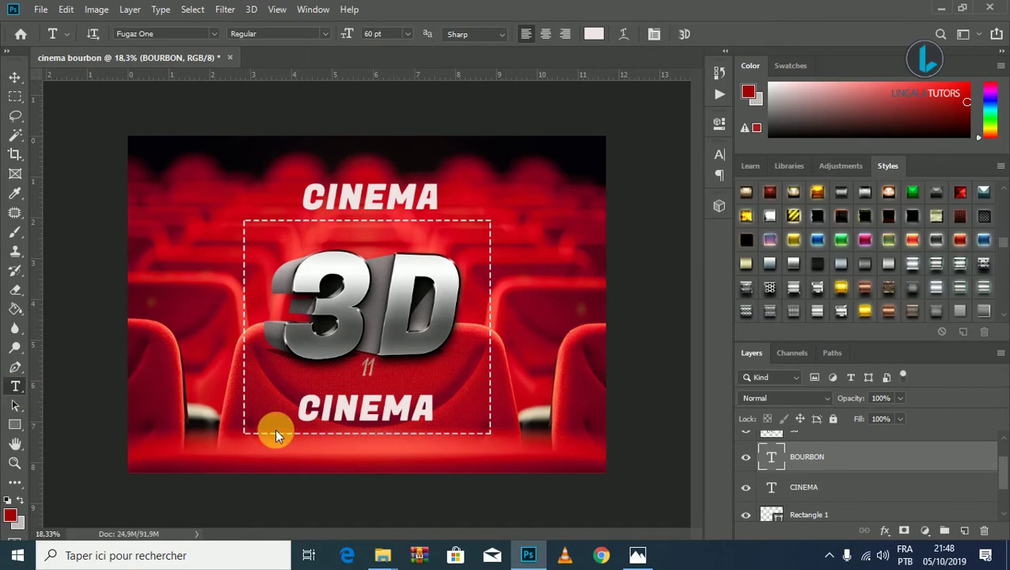
pyautogui.click(435, 409)
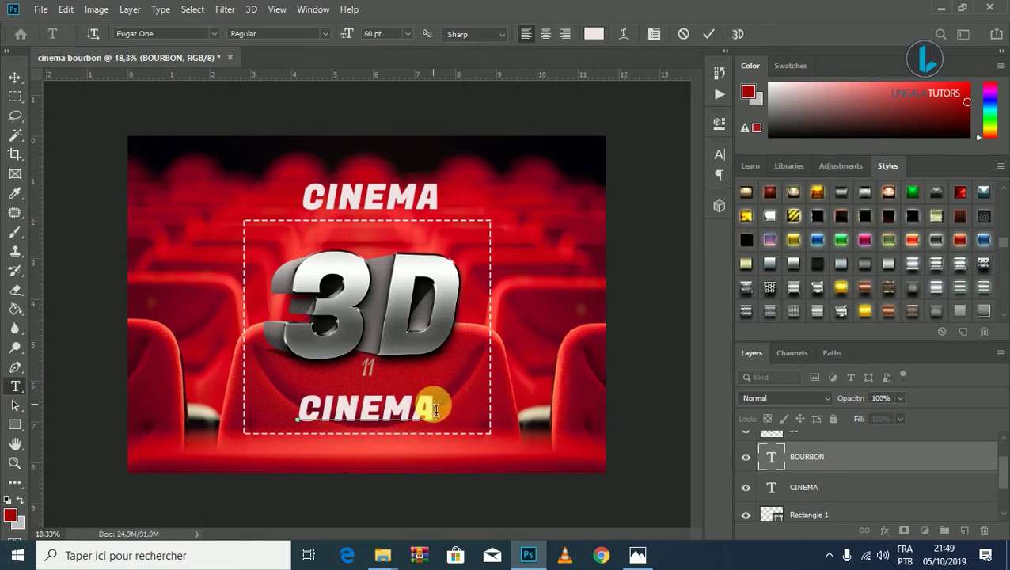
pyautogui.press('BackSpace')
pyautogui.press('BackSpace')
pyautogui.press('BackSpace')
pyautogui.press('BackSpace')
pyautogui.press('BackSpace')
pyautogui.press('BackSpace')
pyautogui.write('B')
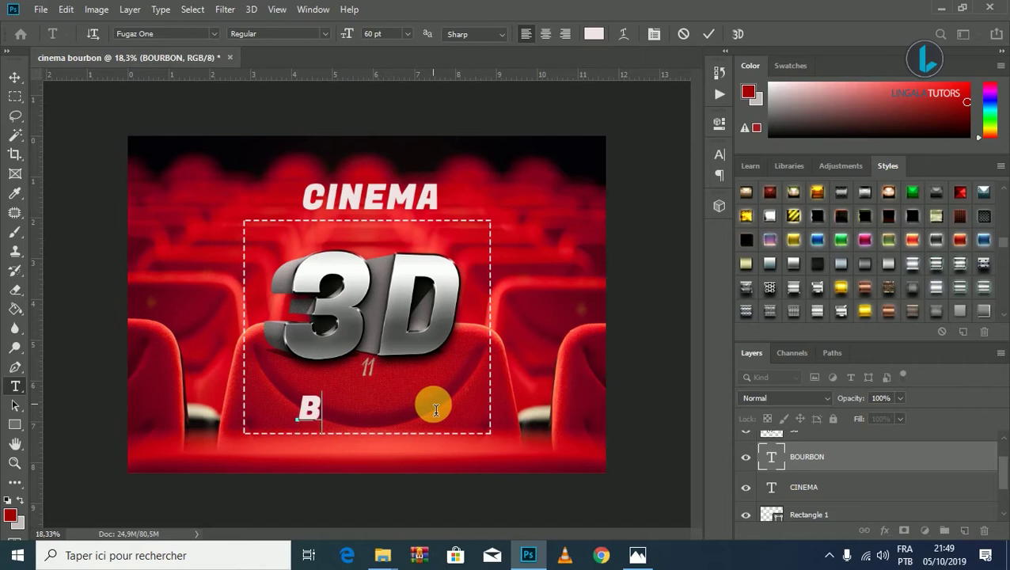
pyautogui.write('OU')
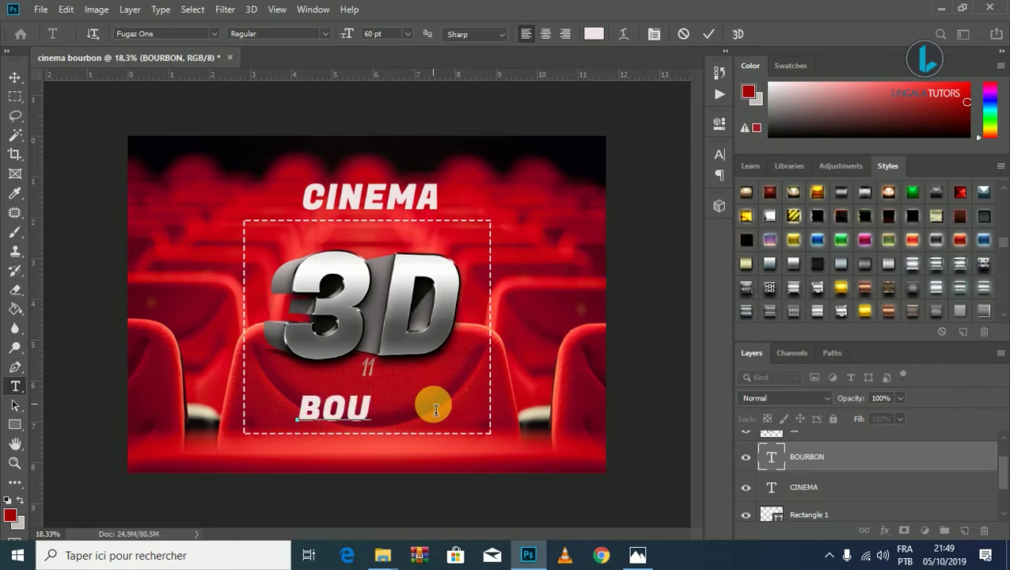
pyautogui.write('RBON')
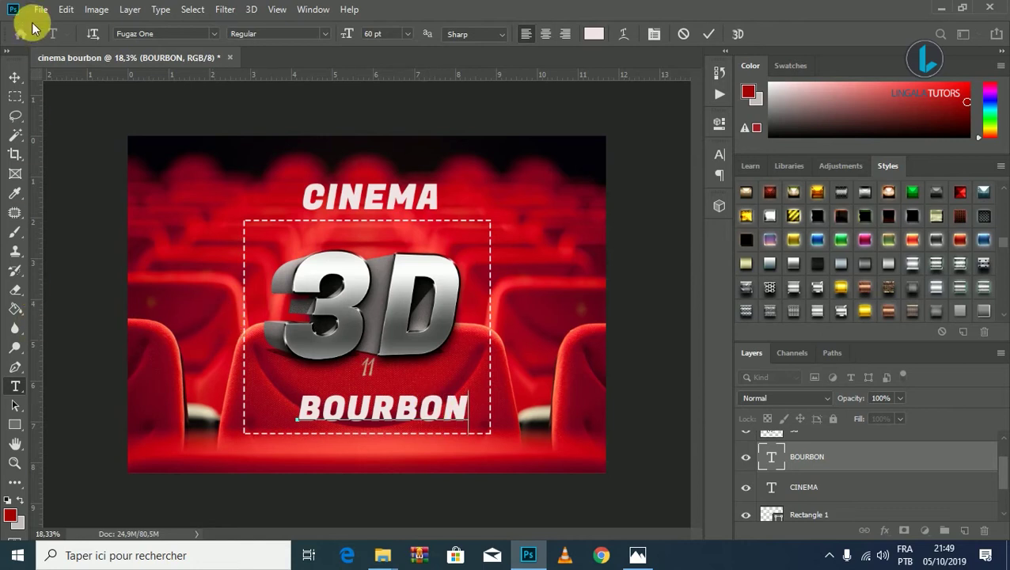
pyautogui.click(15, 77)
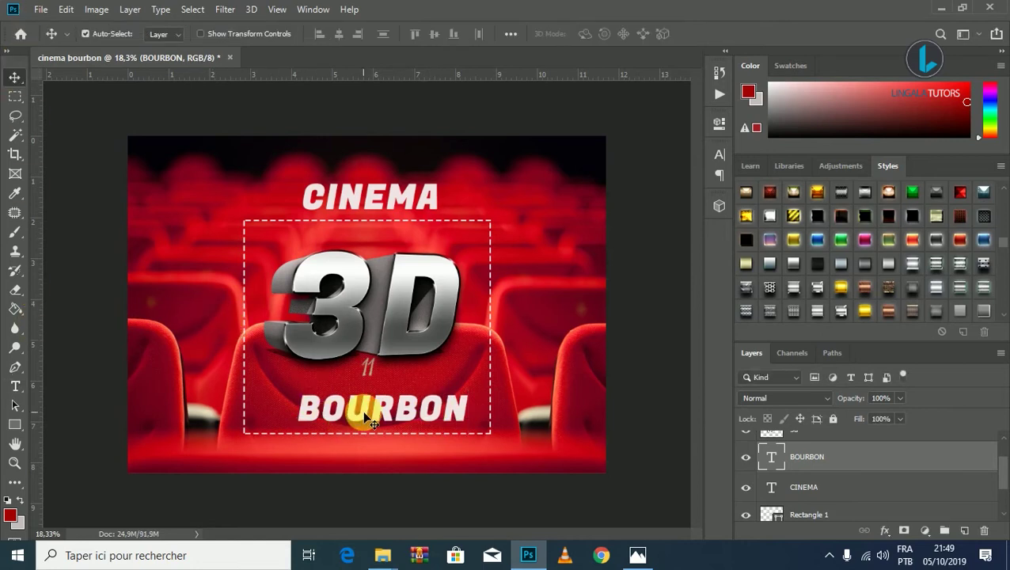
pyautogui.moveTo(365, 413); pyautogui.dragTo(352, 400)
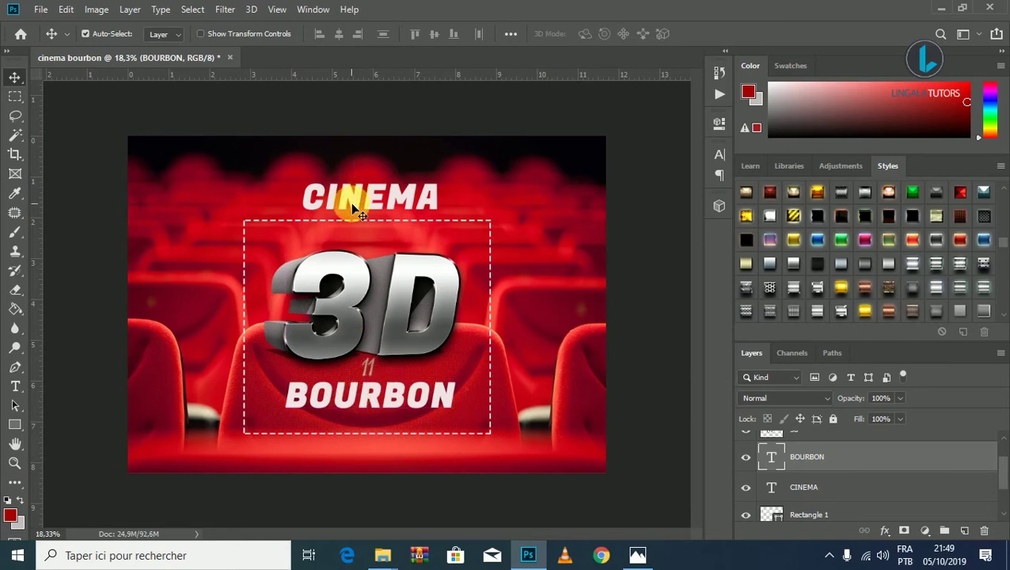
# Add a Drop Shadow layer effect to the BOURBON text
pyautogui.click(885, 531)
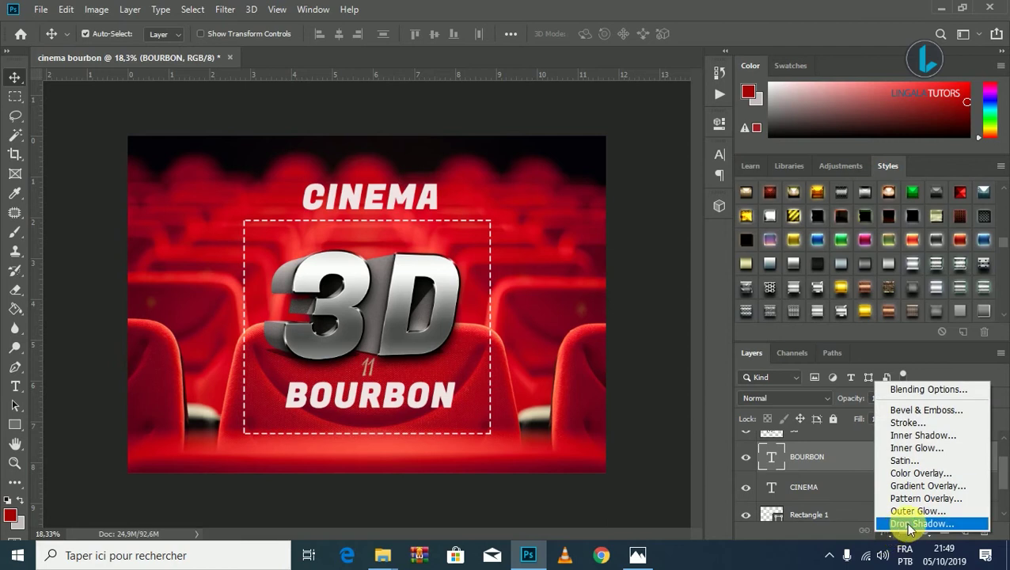
pyautogui.click(897, 523)
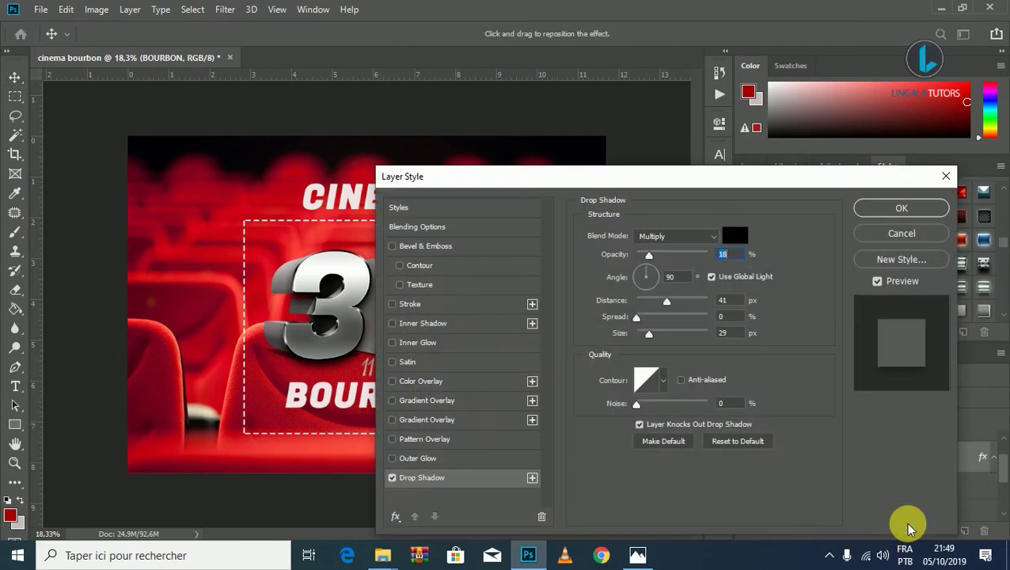
pyautogui.moveTo(804, 178)
pyautogui.mouseDown()
pyautogui.moveTo(872, 87)
pyautogui.moveTo(857, 95)
pyautogui.mouseUp()
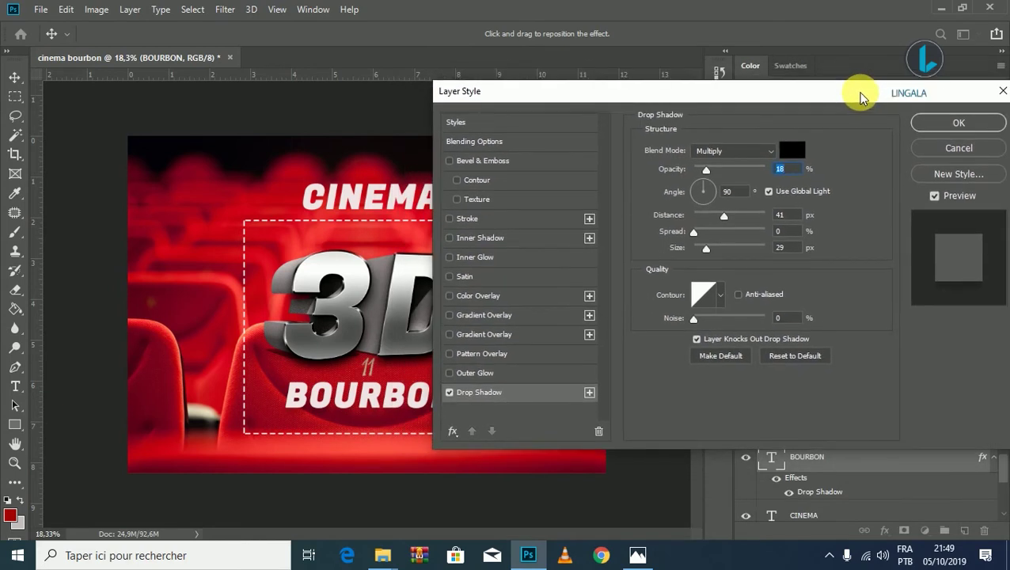
pyautogui.click(972, 111)
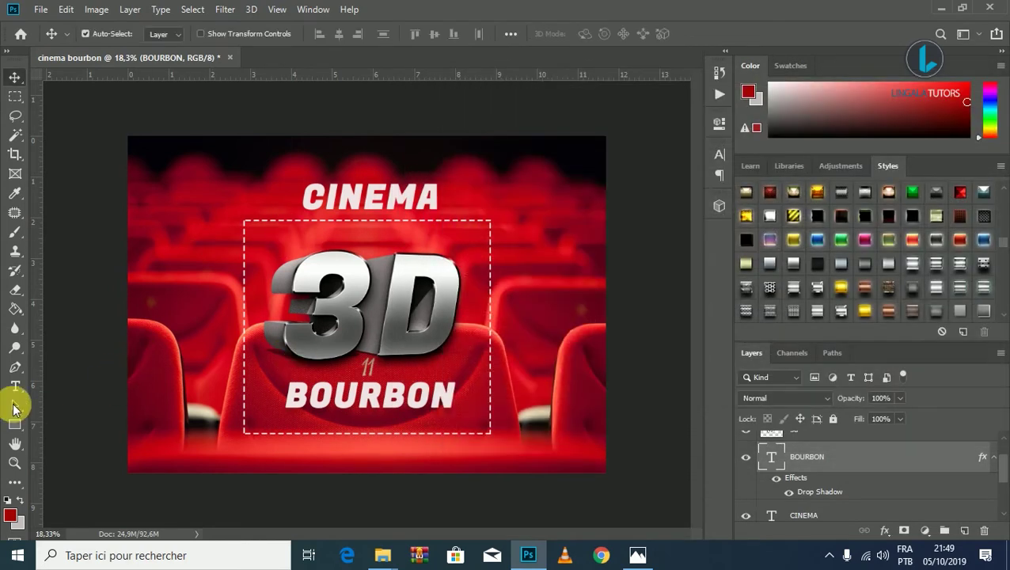
# Add a Multiply drop shadow to CINEMA: 18% opacity, 41 px distance, 29 px size
pyautogui.click(15, 385)
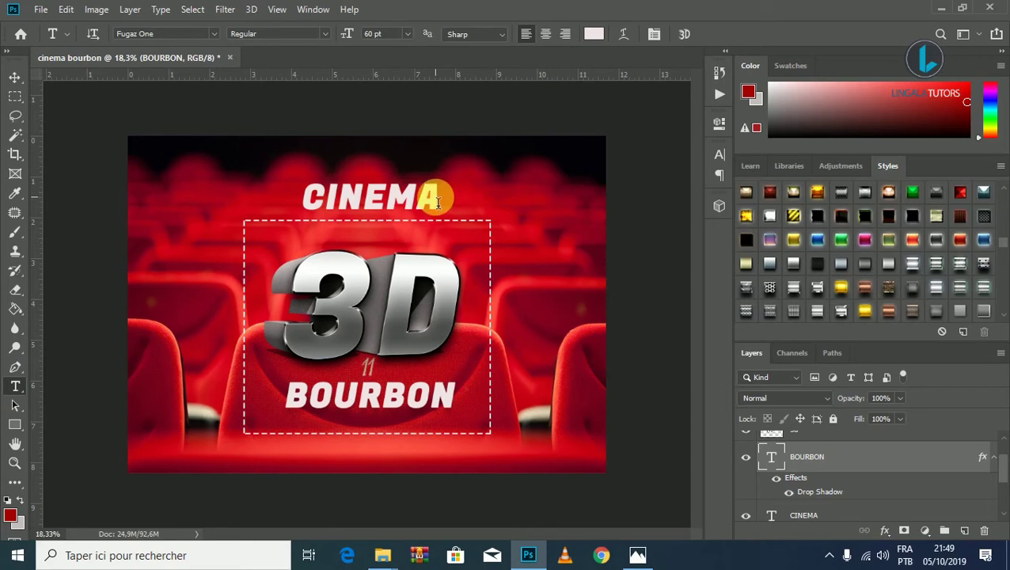
pyautogui.moveTo(443, 197); pyautogui.dragTo(271, 197)
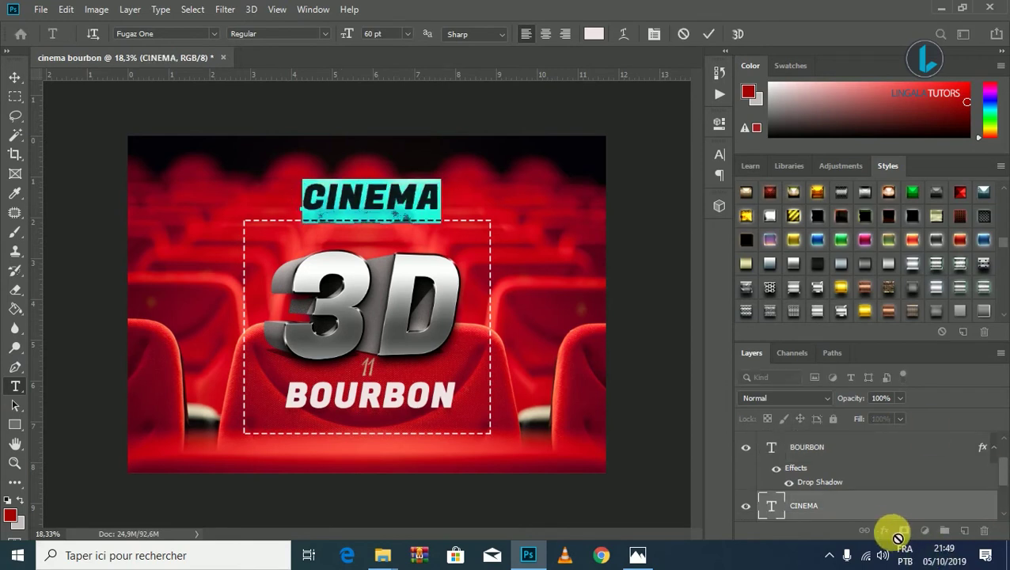
pyautogui.click(20, 77)
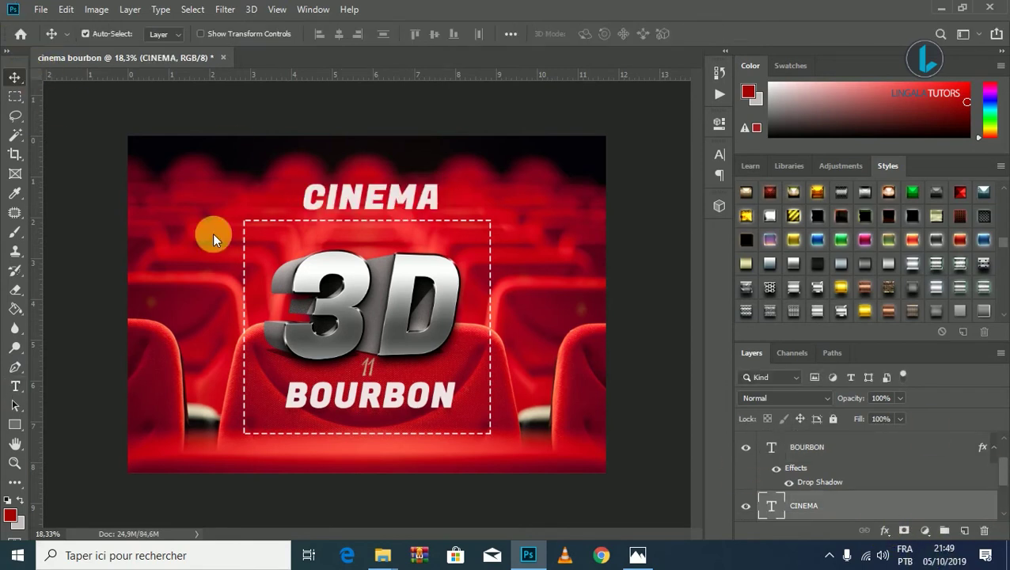
pyautogui.click(885, 530)
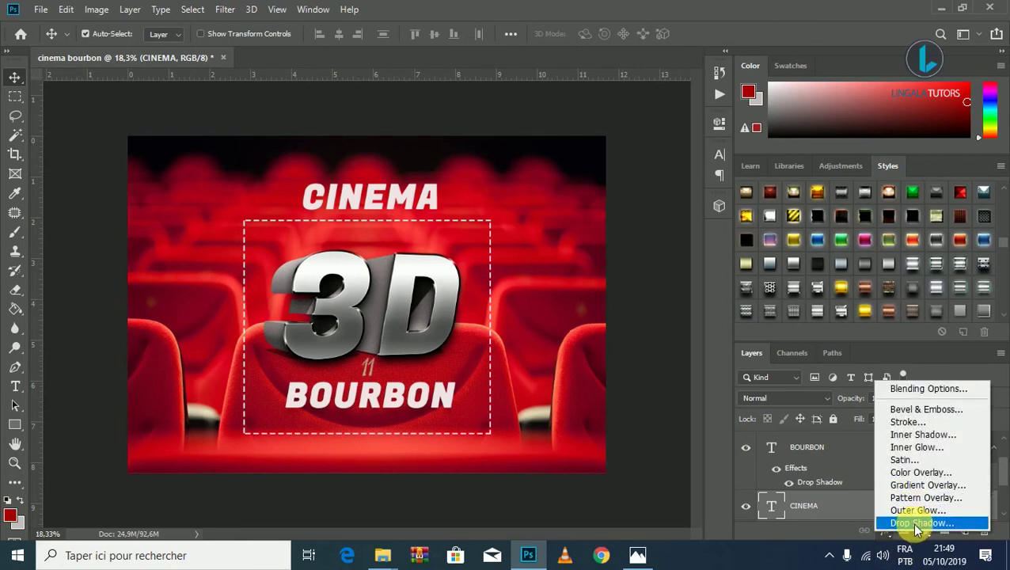
pyautogui.click(916, 524)
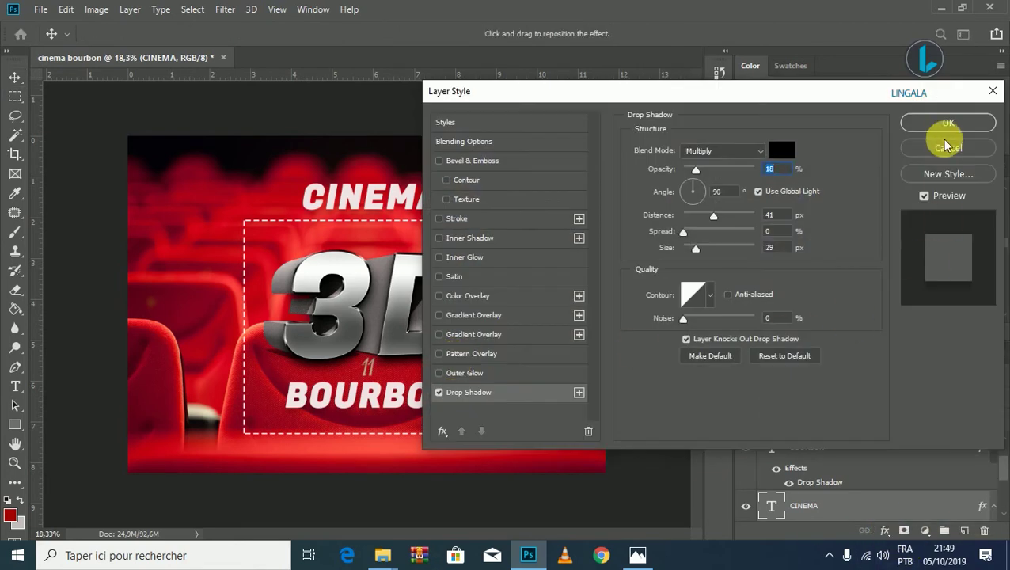
pyautogui.click(946, 124)
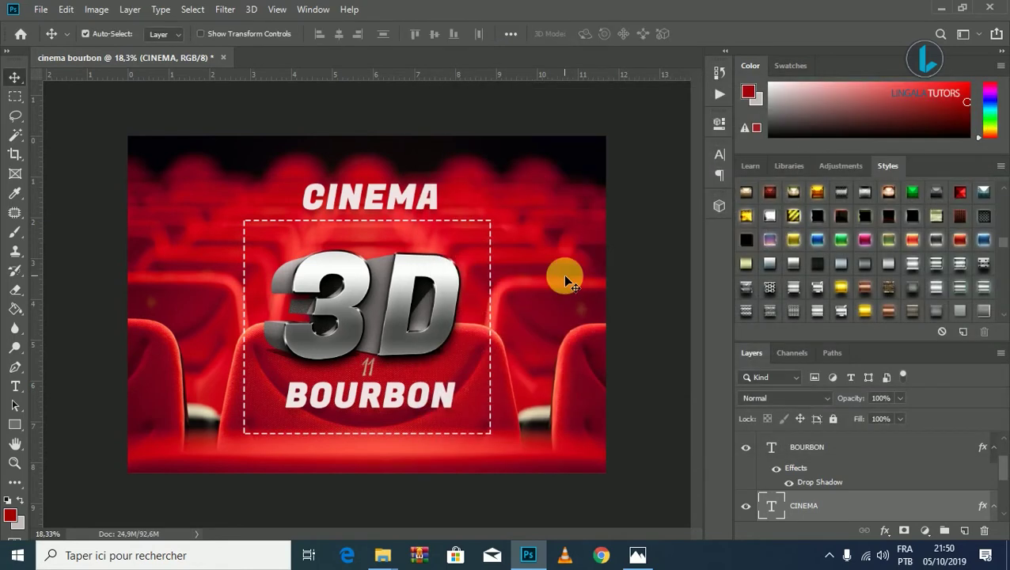